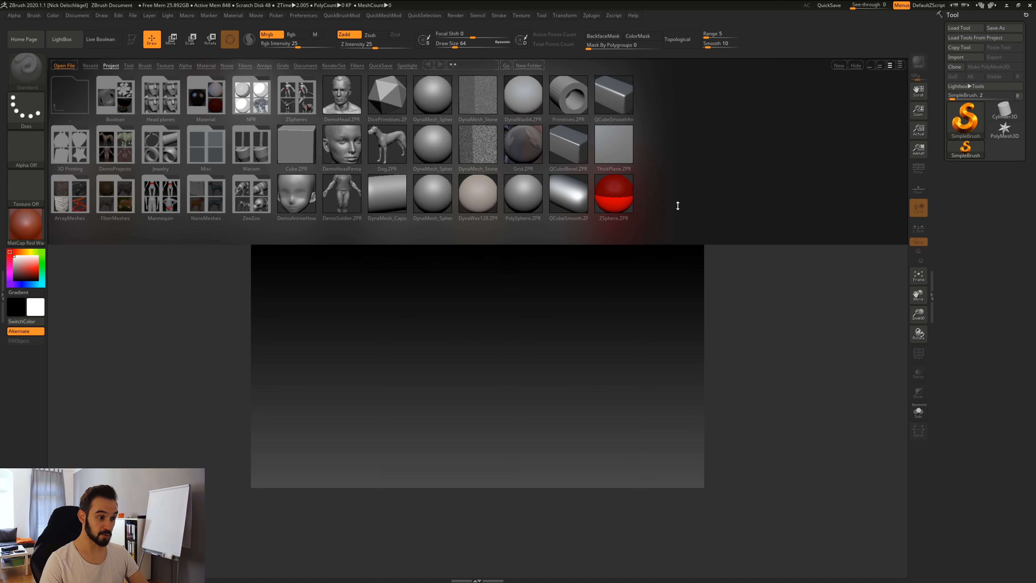
Open and close the Home Page window, then hide the LightBox browser.
left_click(30, 41)
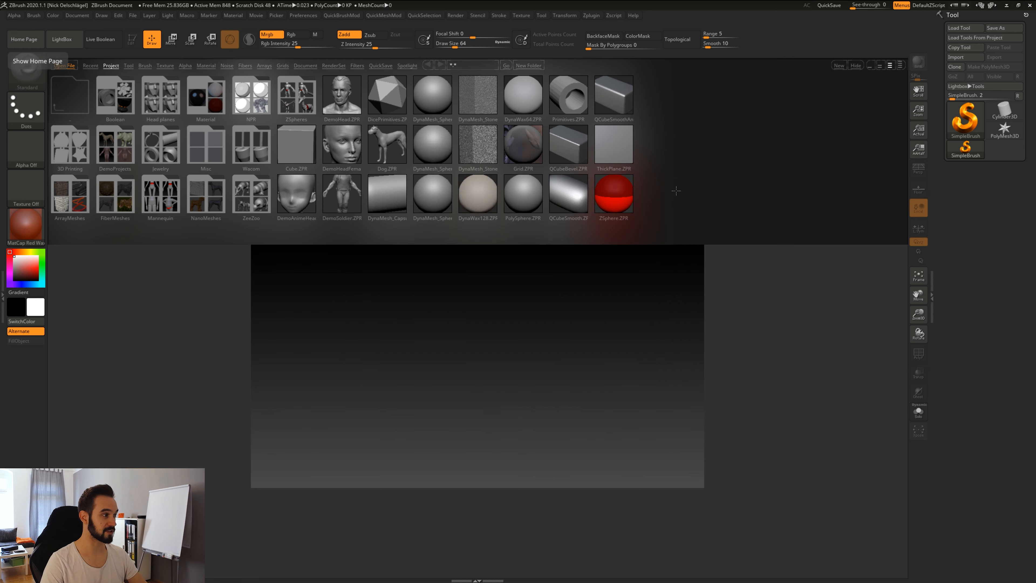
left_click(676, 191)
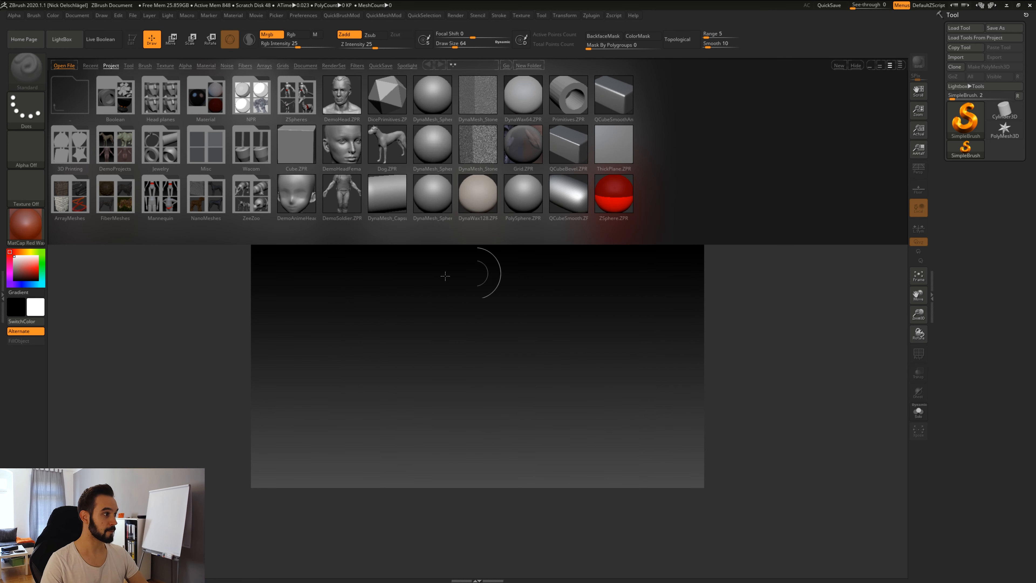
left_click(66, 44)
left_click(67, 42)
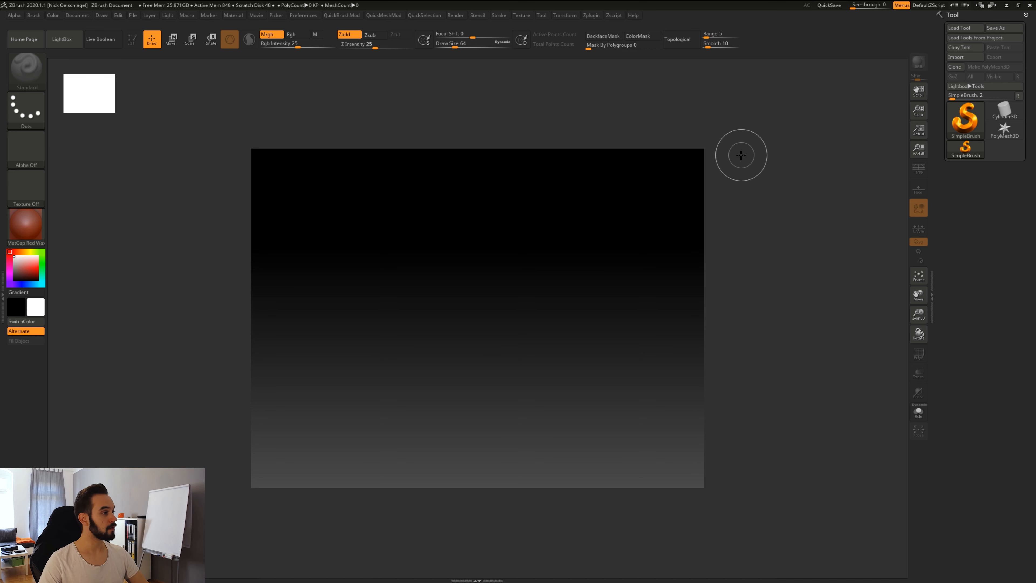
left_click(14, 15)
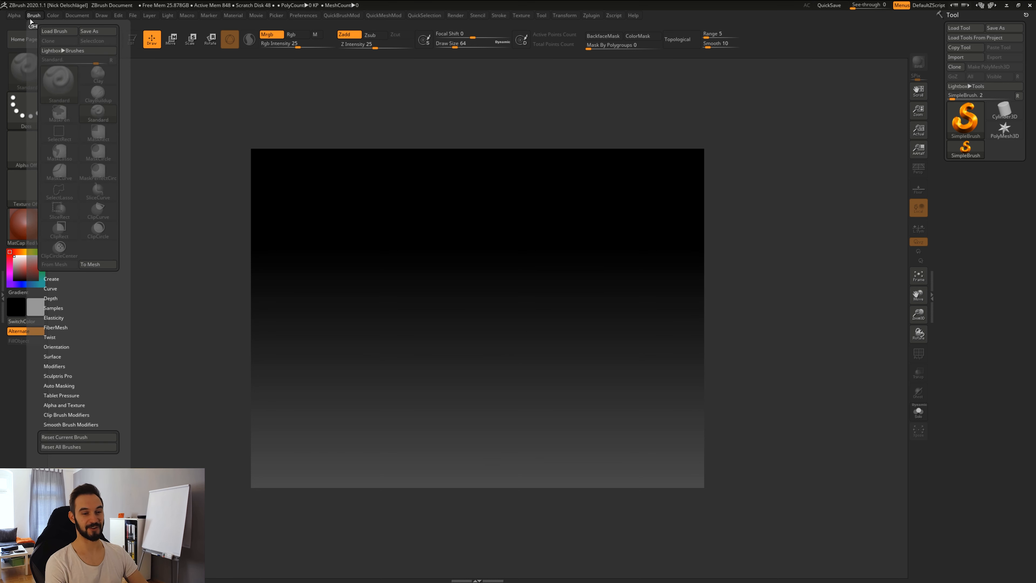
mouse_move(71, 16)
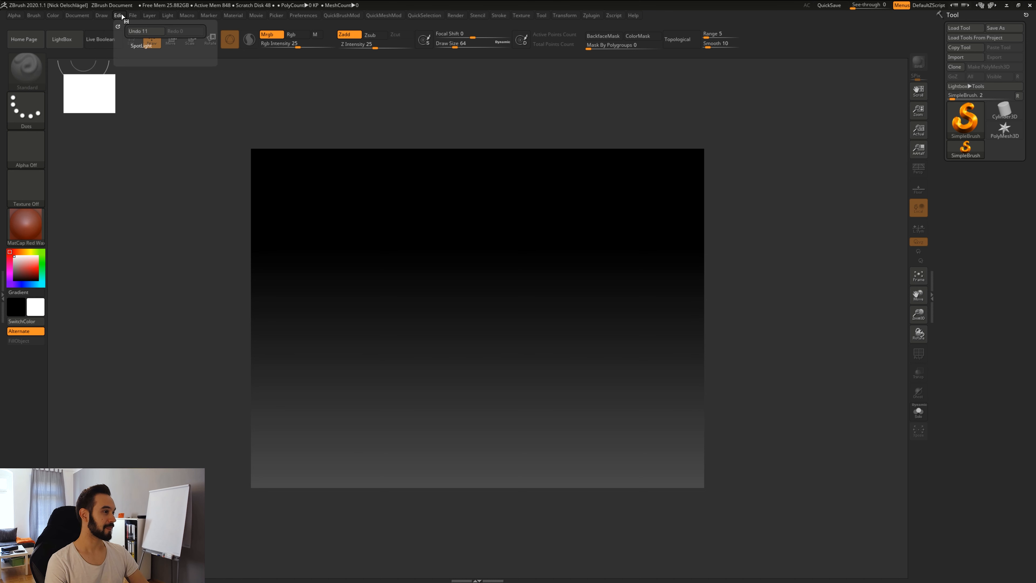
mouse_move(181, 17)
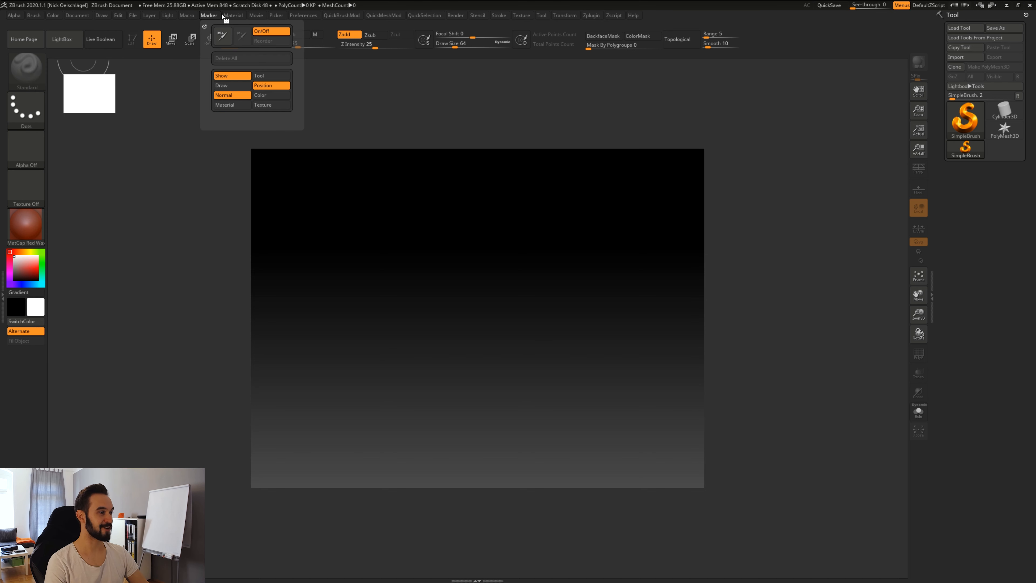
mouse_move(276, 15)
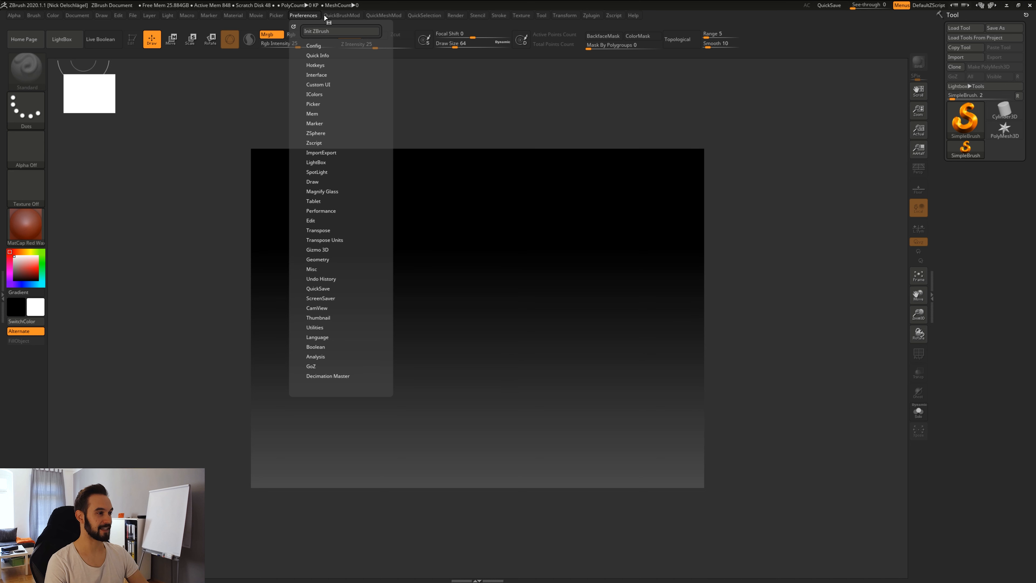
mouse_move(416, 16)
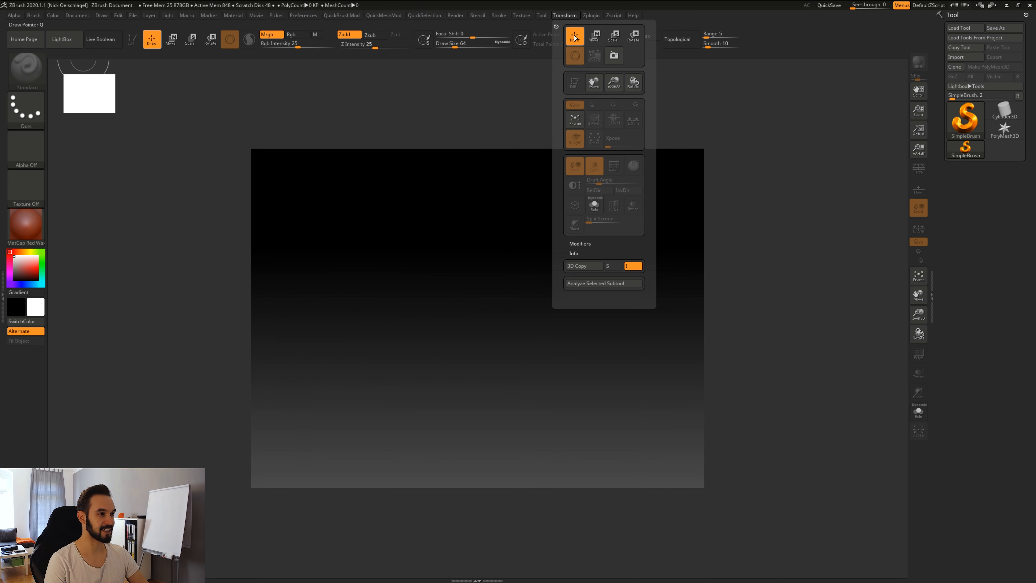
mouse_move(592, 16)
left_click(606, 72)
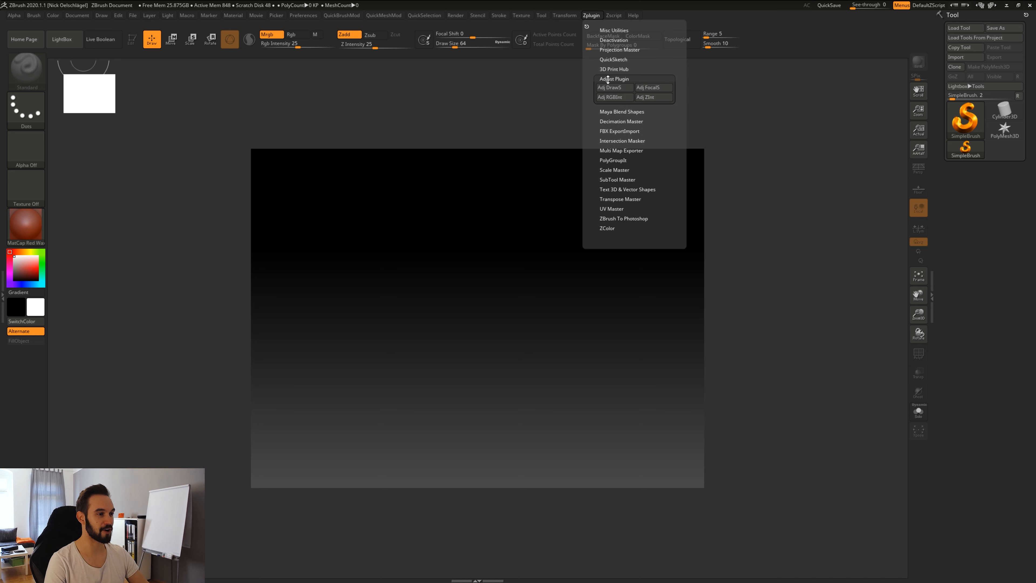
left_click(614, 123)
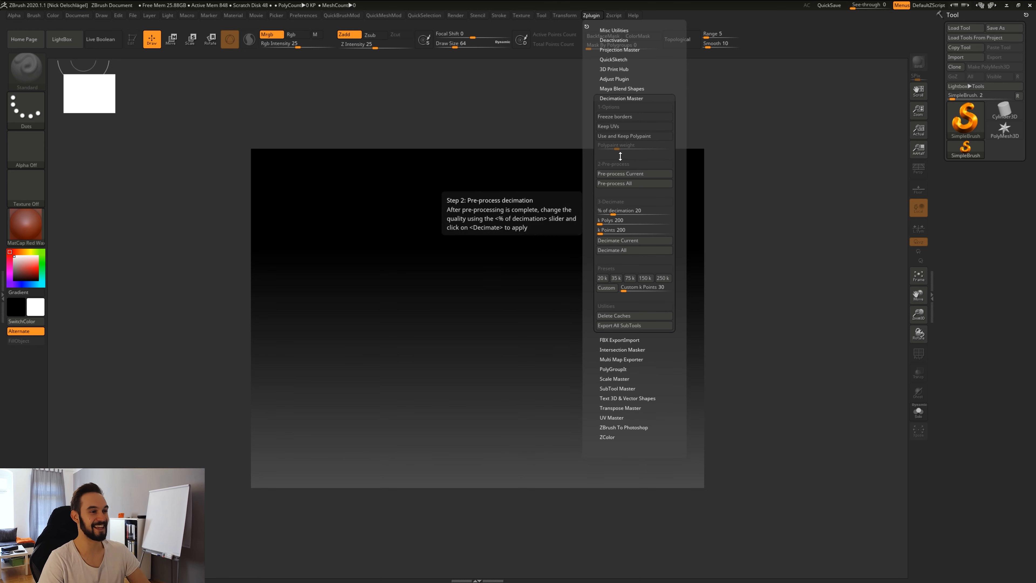
left_click(598, 18)
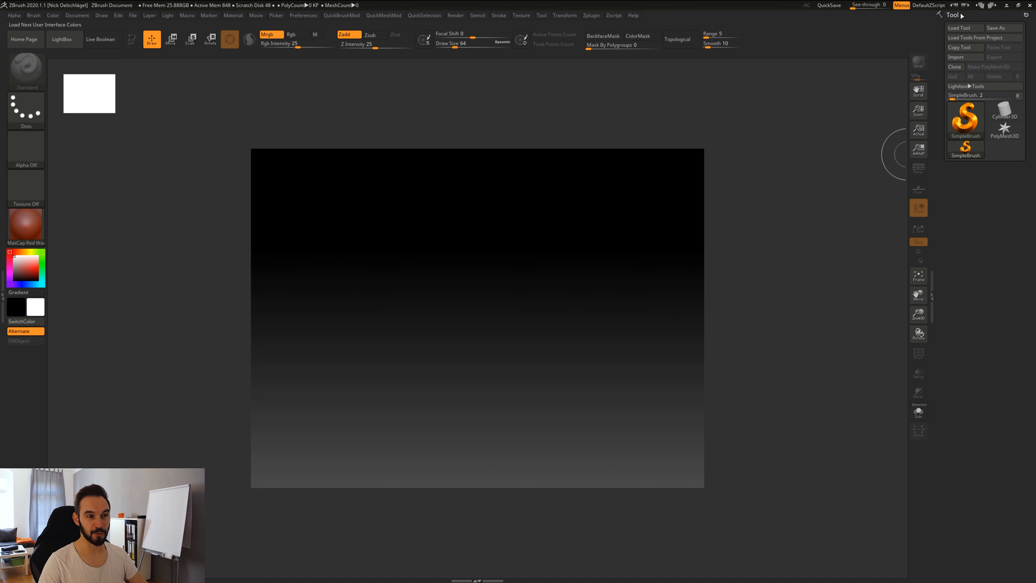
left_click(933, 294)
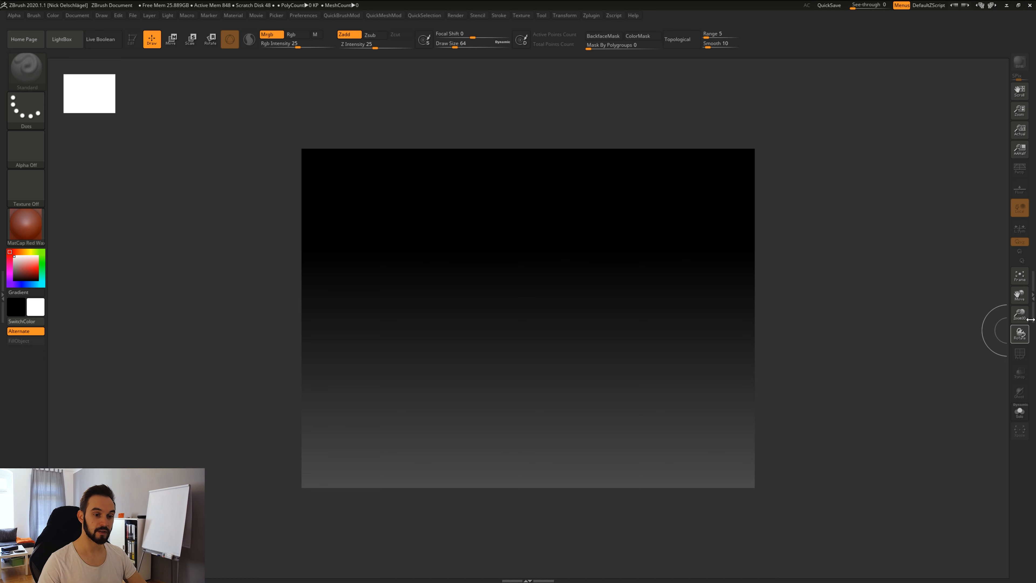
left_click(1032, 299)
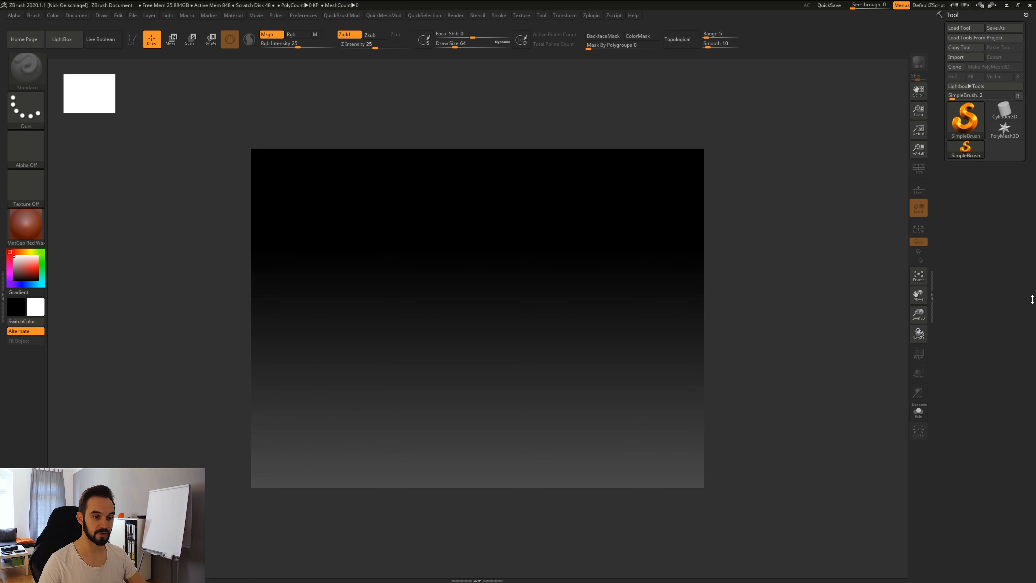
left_click(3, 296)
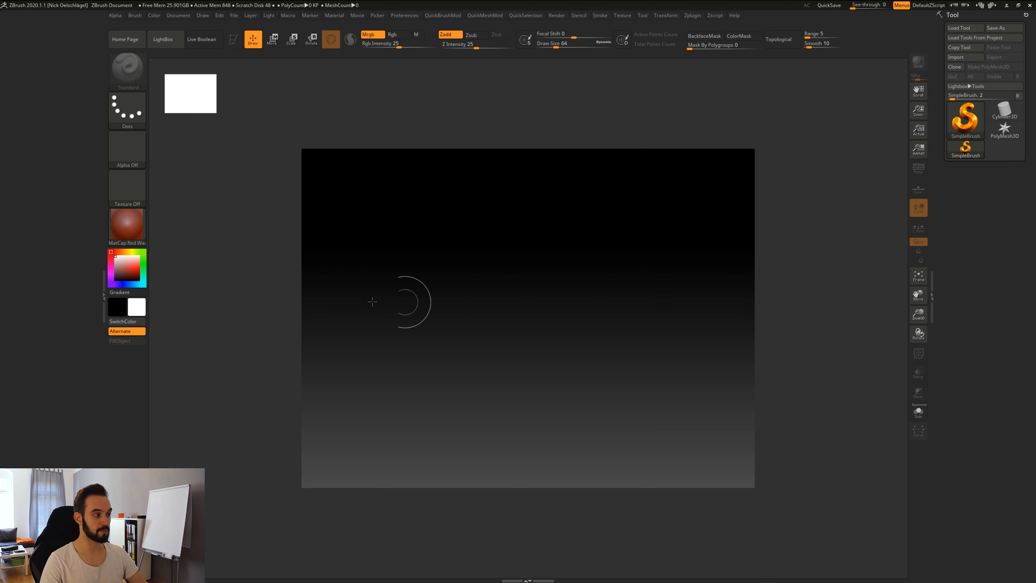
left_click(104, 297)
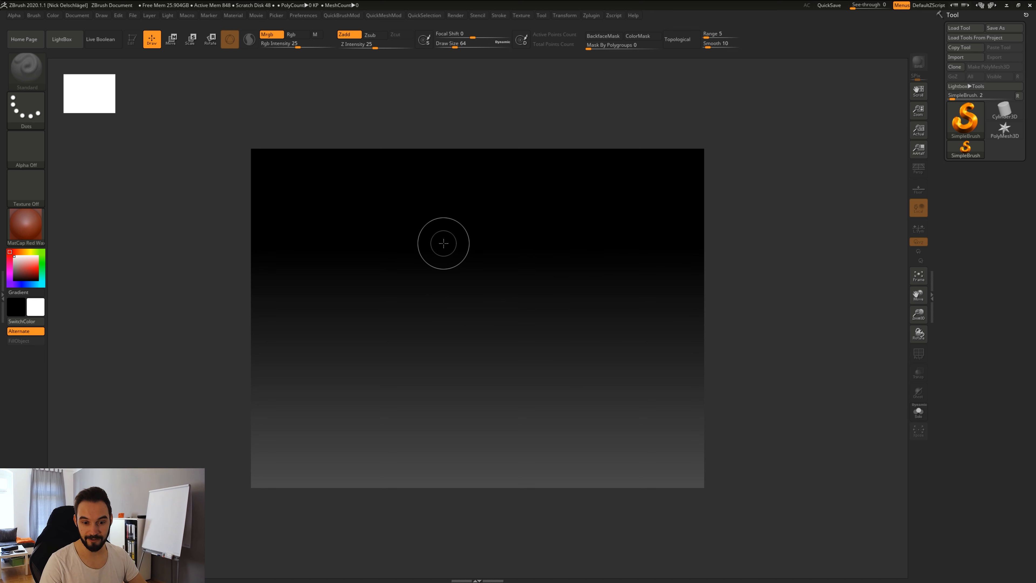
mouse_move(328, 200)
left_mouse_down()
mouse_move(301, 273)
mouse_move(343, 201)
mouse_move(320, 261)
mouse_move(401, 294)
mouse_move(455, 367)
mouse_move(475, 369)
left_mouse_up()
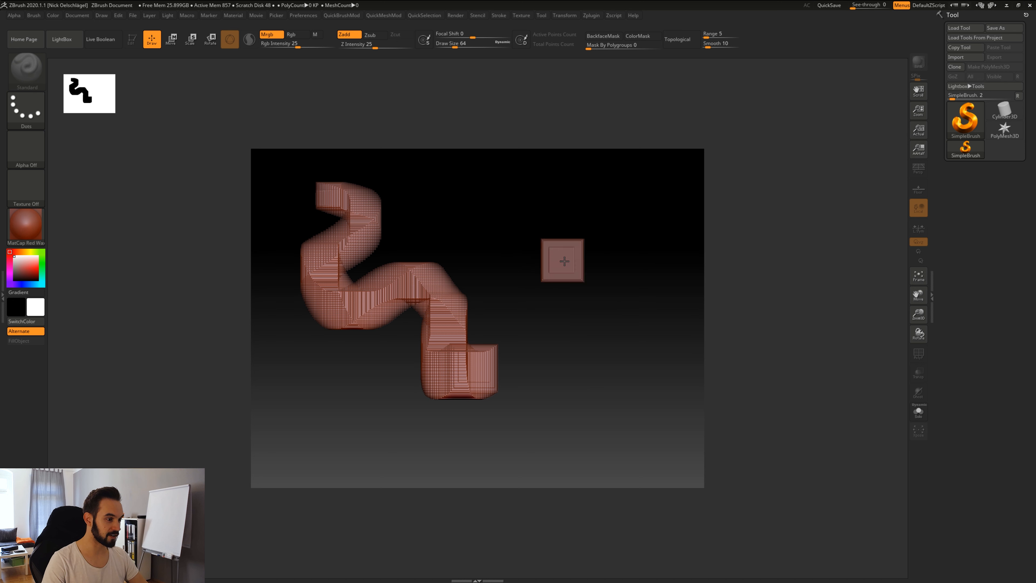
left_click_drag(564, 262, 568, 262)
left_click(590, 230)
left_click(603, 261)
mouse_move(545, 344)
left_mouse_down()
mouse_move(497, 319)
mouse_move(371, 335)
mouse_move(469, 249)
mouse_move(530, 302)
left_mouse_up()
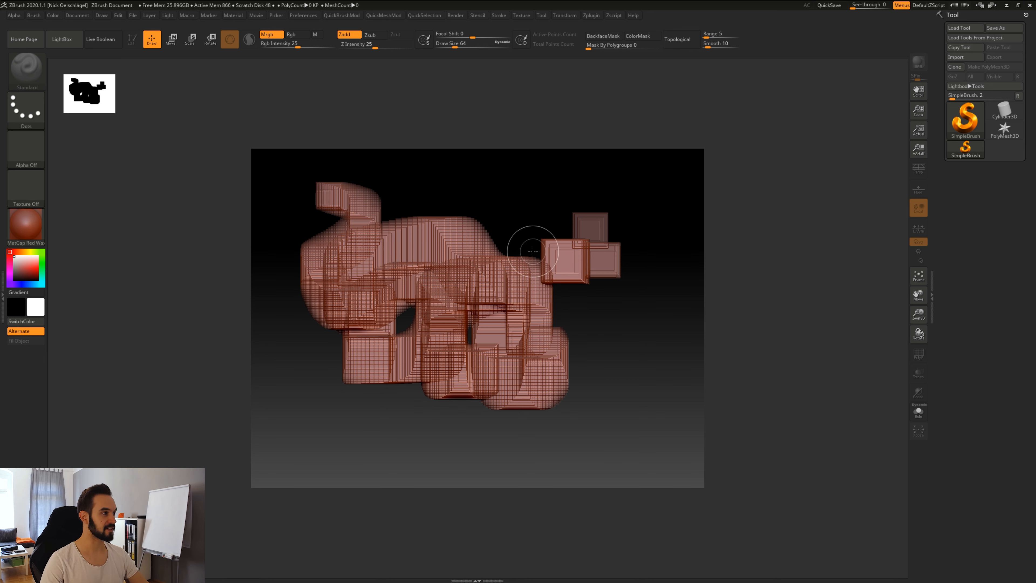
mouse_move(524, 243)
left_mouse_down()
mouse_move(618, 408)
mouse_move(588, 416)
left_mouse_up()
mouse_move(291, 395)
left_mouse_down()
mouse_move(299, 432)
mouse_move(397, 427)
left_mouse_up()
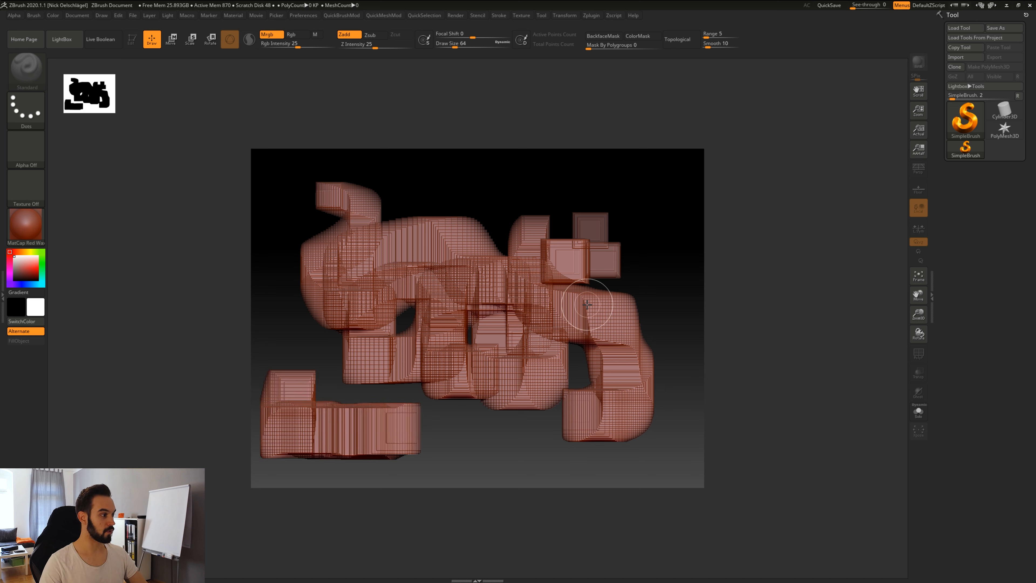
key("ctrl+n")
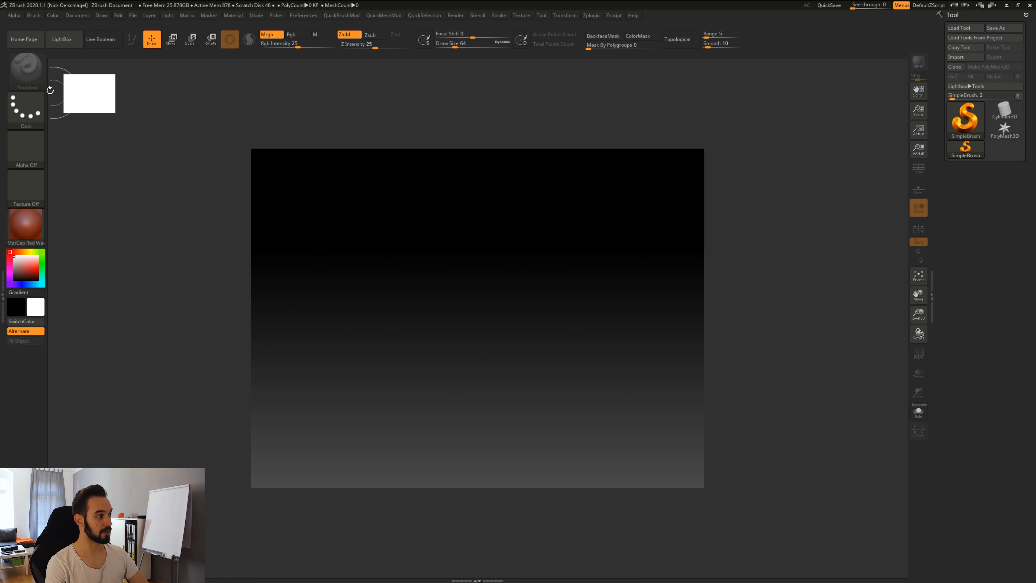
Open LightBox, browse its Tool, Brush, Texture, Alpha and Noise tabs, then return to Project.
left_click(69, 43)
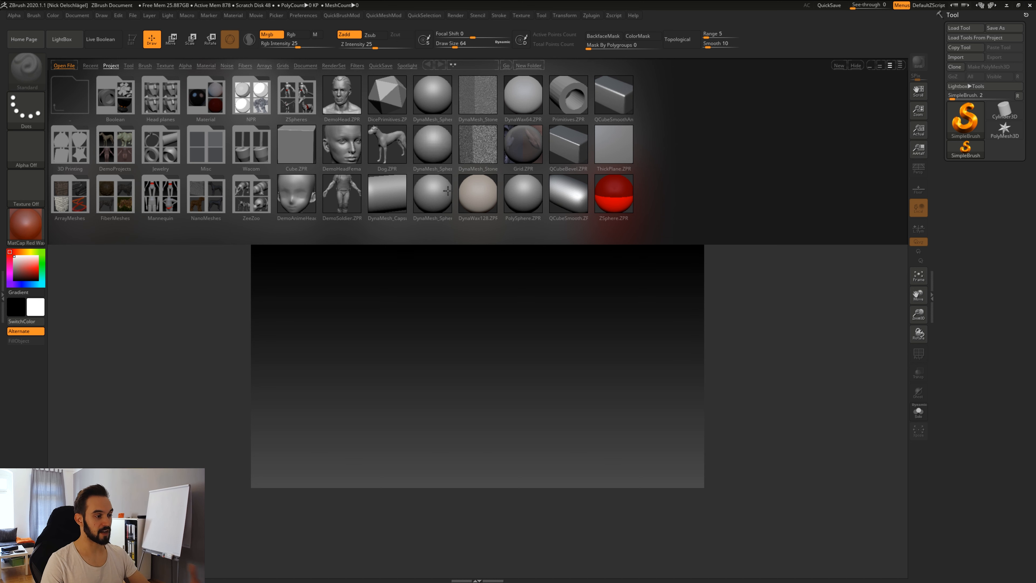
left_click(128, 66)
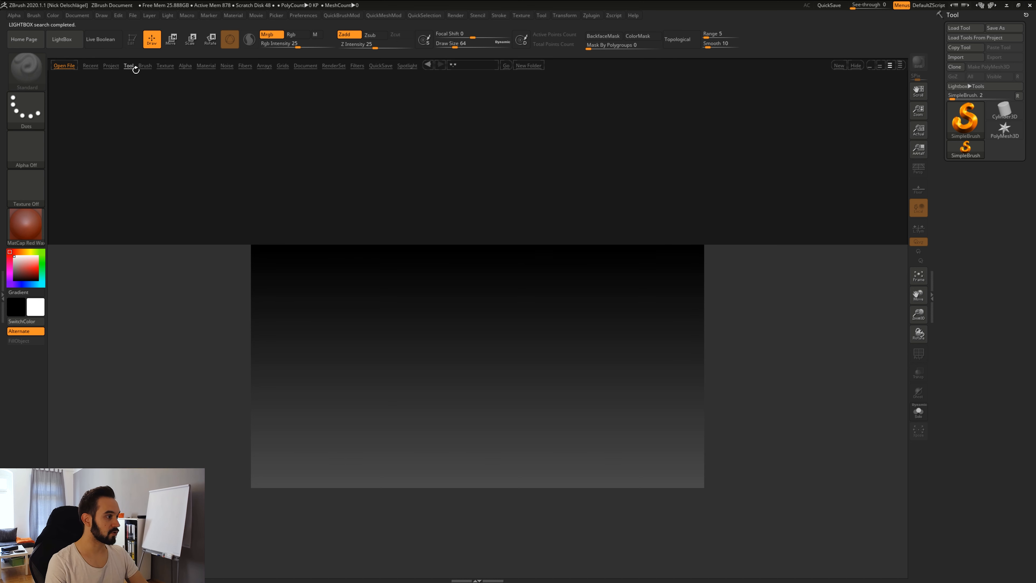
left_click(145, 66)
left_click(168, 66)
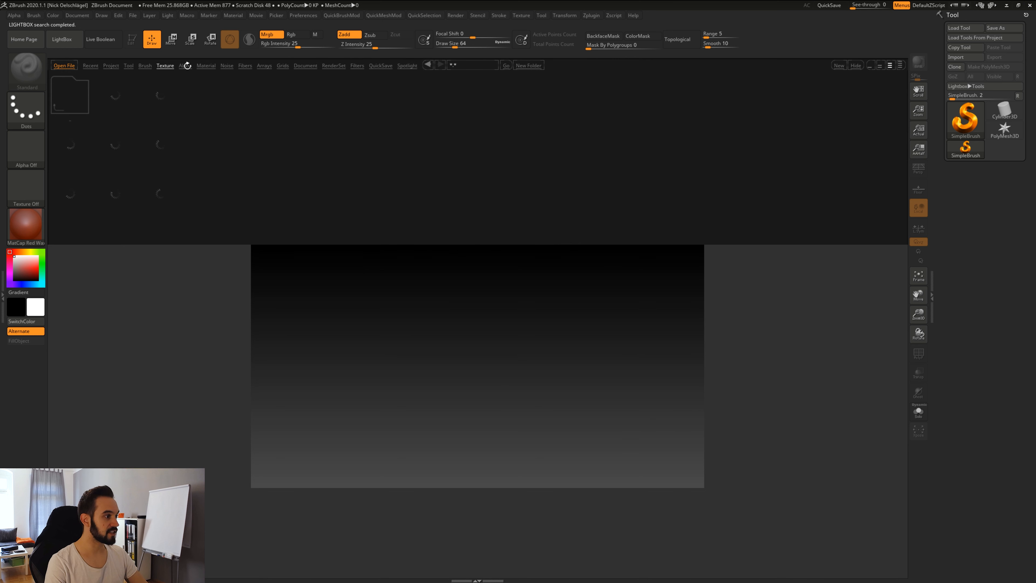
left_click(189, 67)
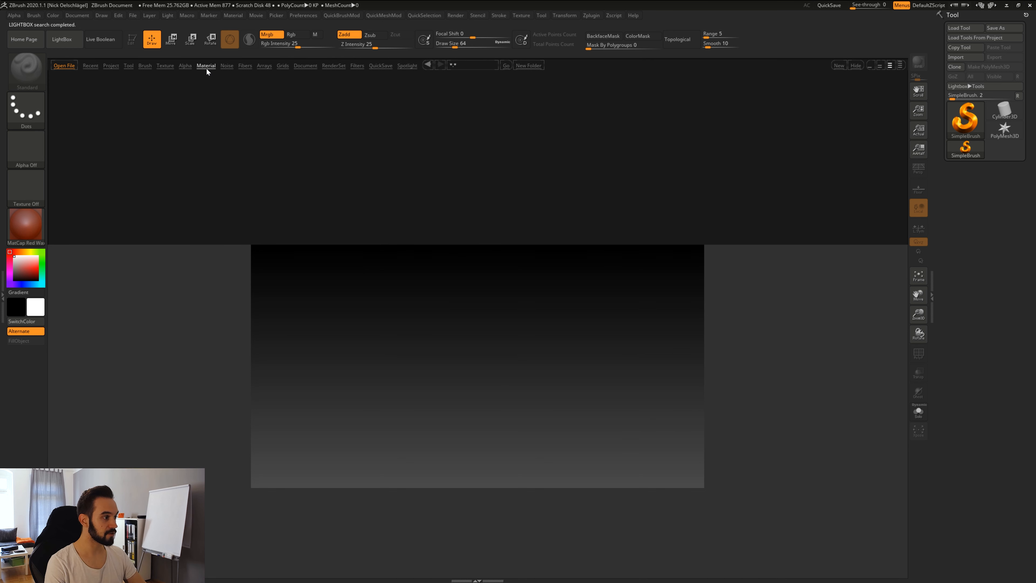
left_click(227, 66)
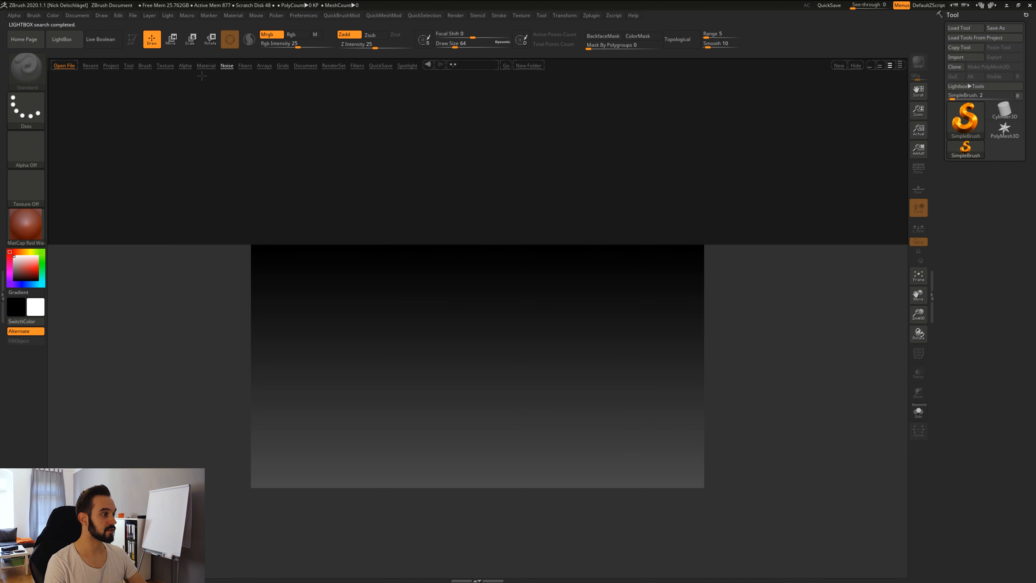
left_click(129, 65)
left_click(113, 65)
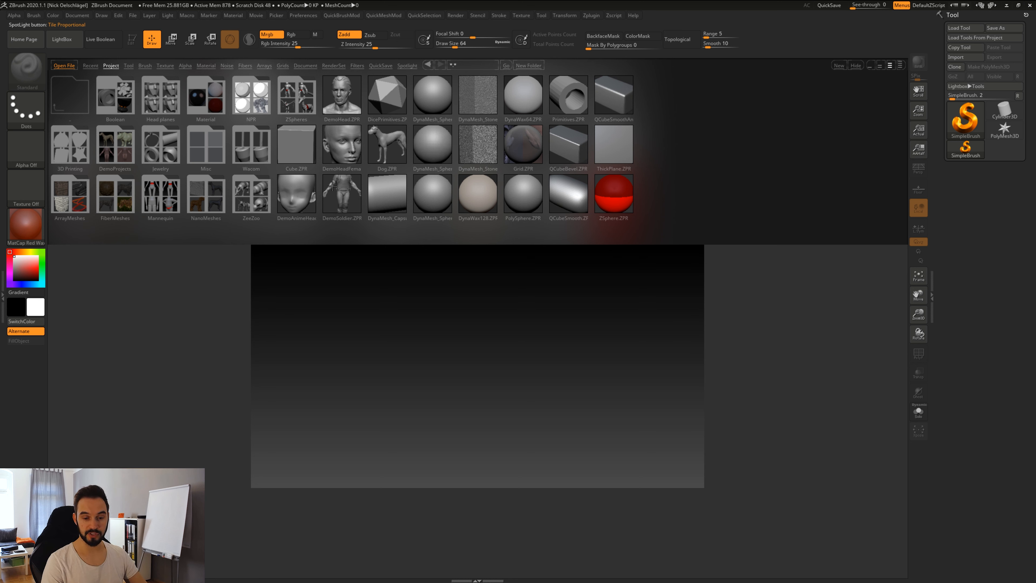
Open DemoSoldier.ZPR from LightBox, choosing Nein to discard the previous project's changes.
double_click(345, 192)
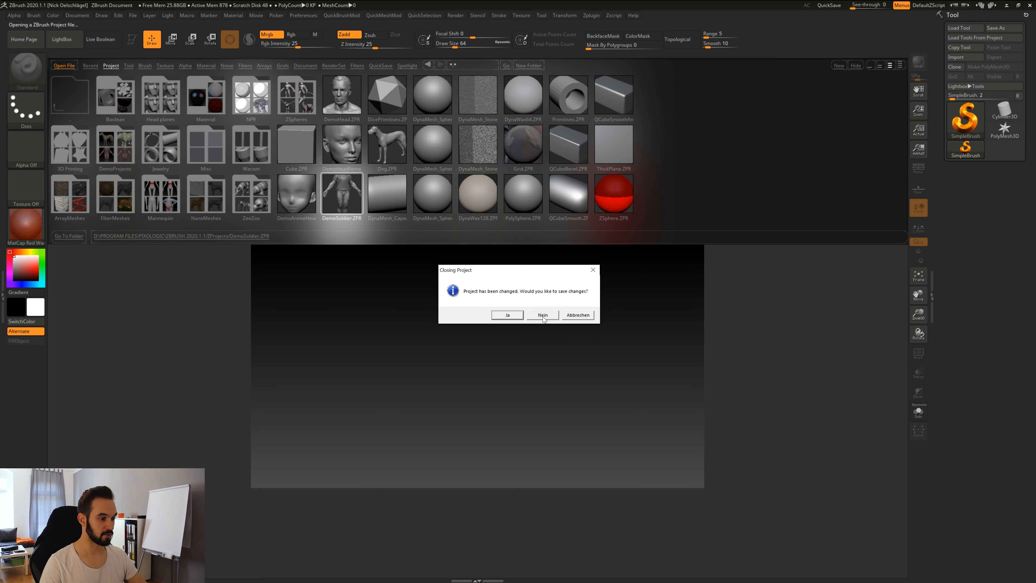
left_click(543, 315)
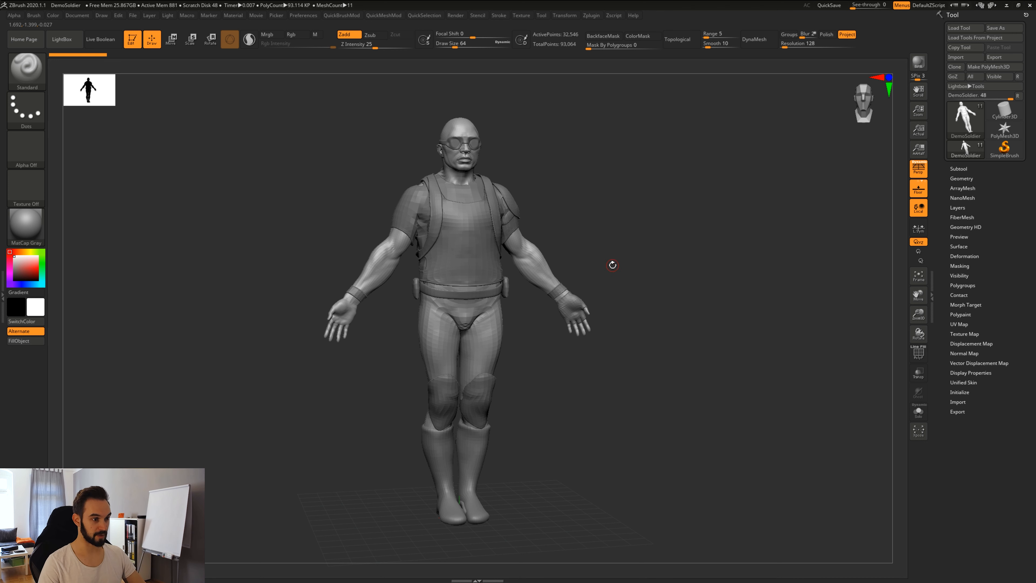
left_click_drag(612, 264, 612, 272)
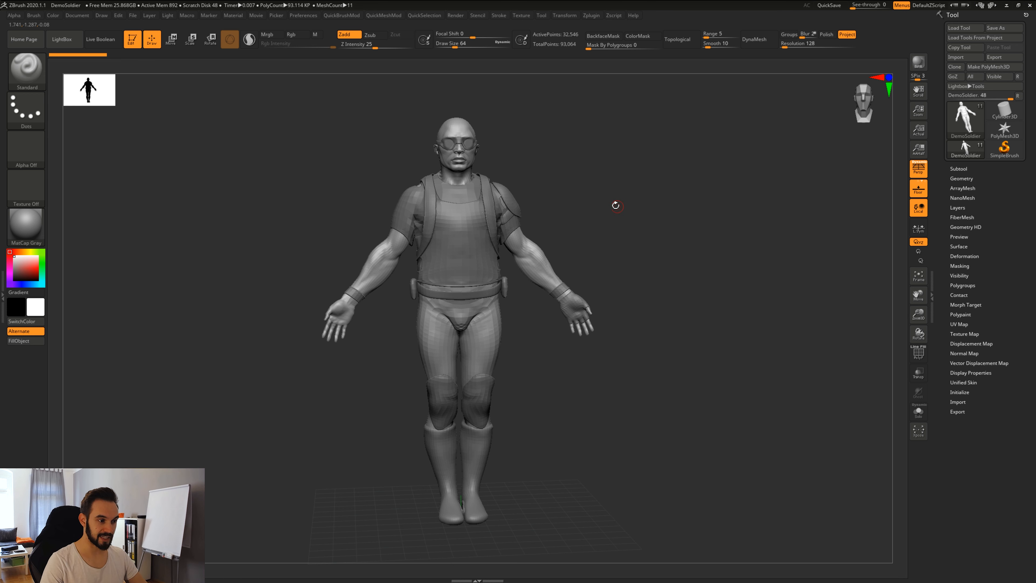
Orbit the soldier to view it from the back, both sides, above and front.
left_click_drag(637, 205, 764, 140)
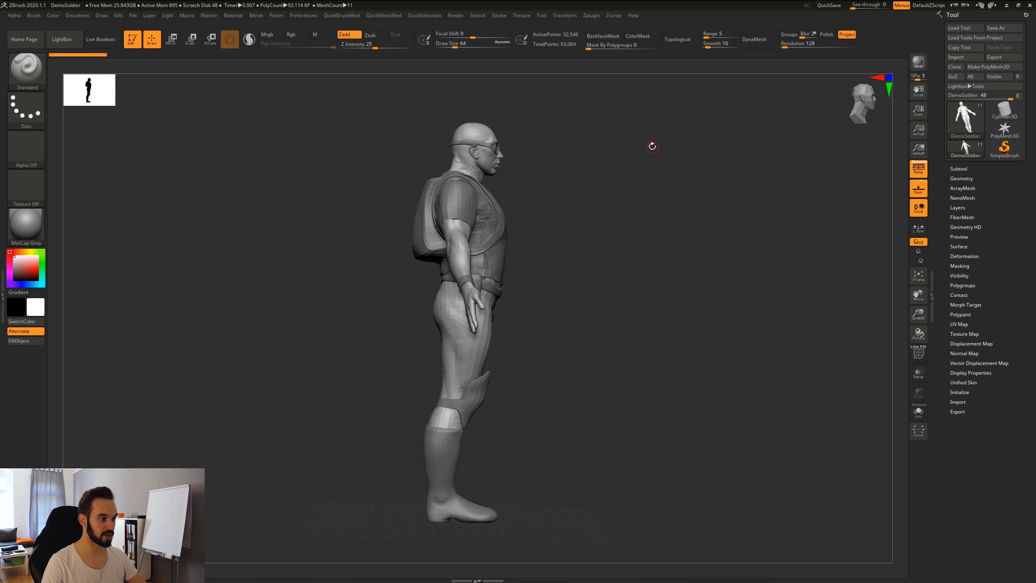
left_click_drag(652, 146, 636, 159)
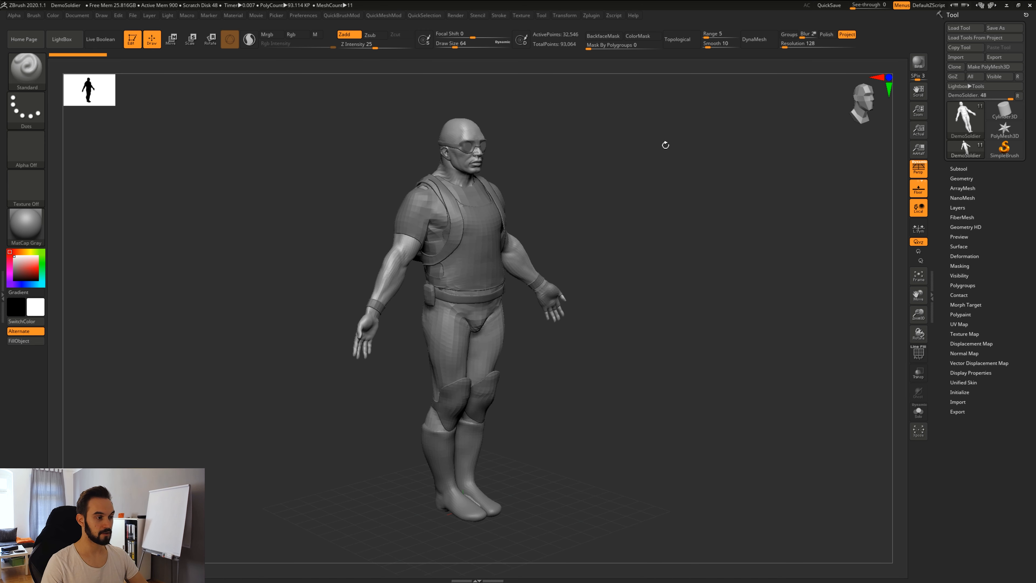
mouse_move(648, 262)
left_mouse_down()
mouse_move(651, 238)
mouse_move(653, 261)
mouse_move(632, 286)
mouse_move(622, 331)
left_mouse_up()
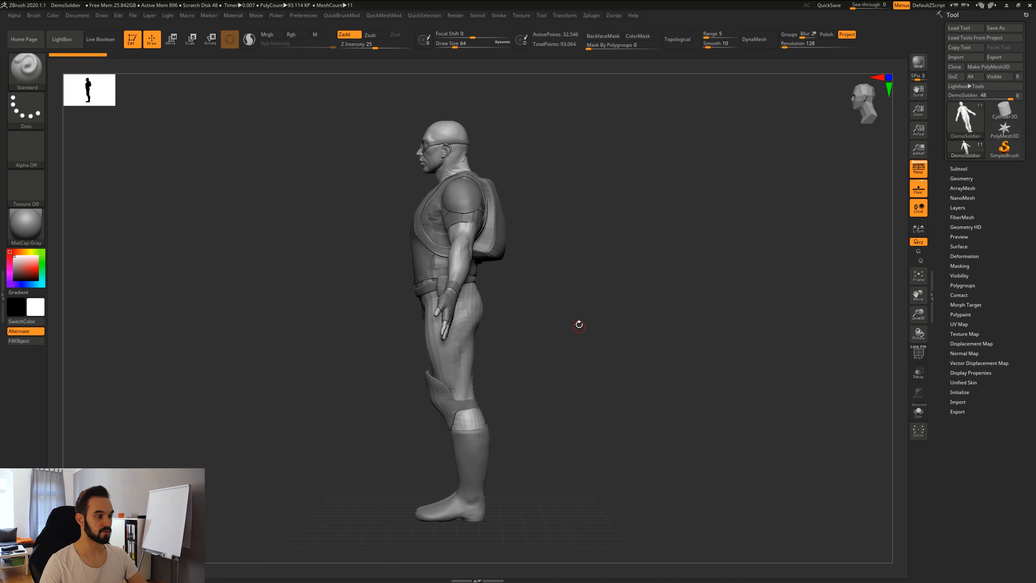
left_click_drag(589, 317, 612, 318)
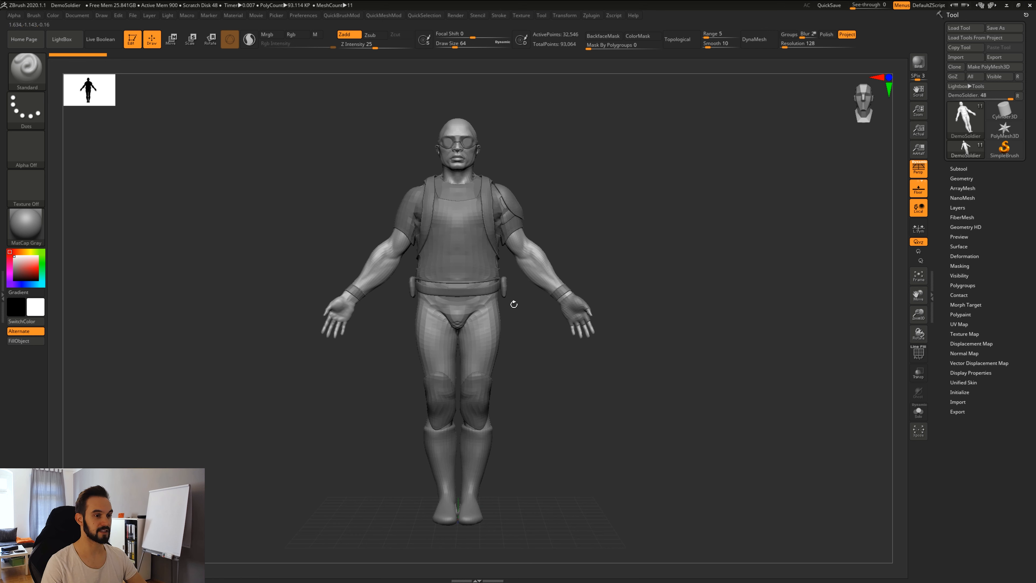
left_click_drag(577, 394, 608, 393)
left_click_drag(612, 391, 616, 391)
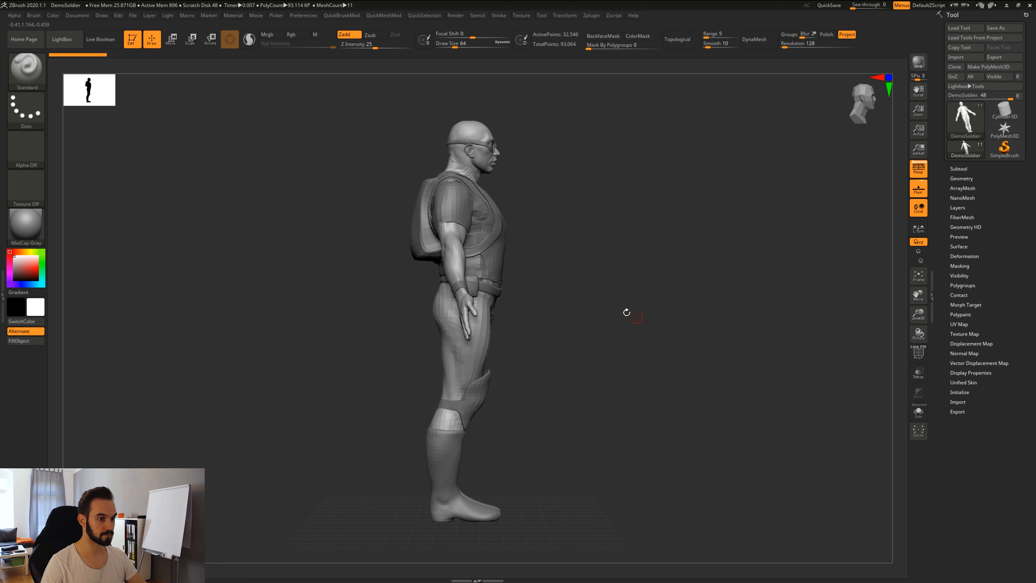
left_click_drag(592, 346, 631, 346)
mouse_move(633, 427)
left_mouse_down()
mouse_move(615, 256)
mouse_move(642, 449)
mouse_move(601, 387)
mouse_move(659, 372)
left_mouse_up()
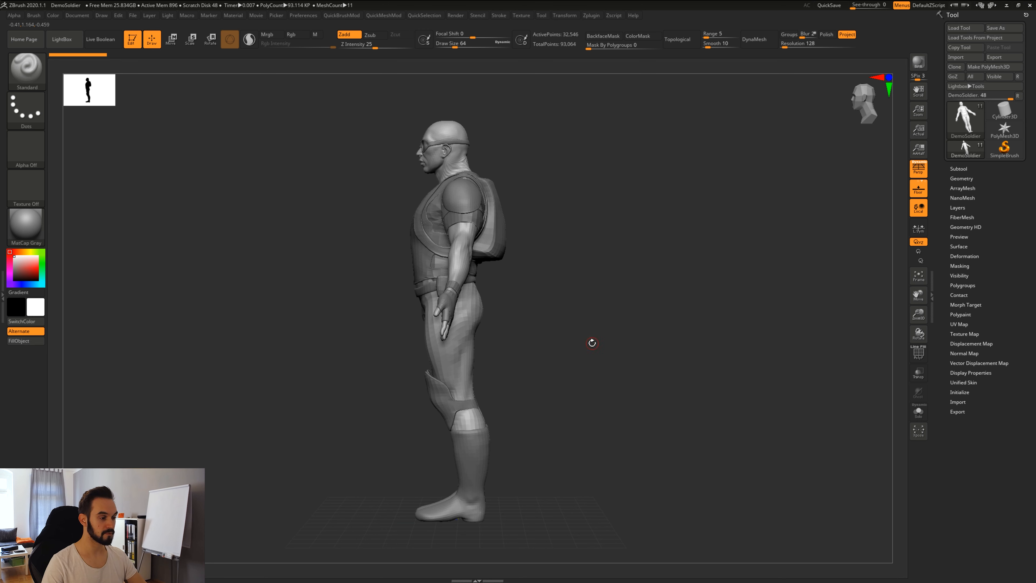
left_click_drag(592, 343, 651, 351)
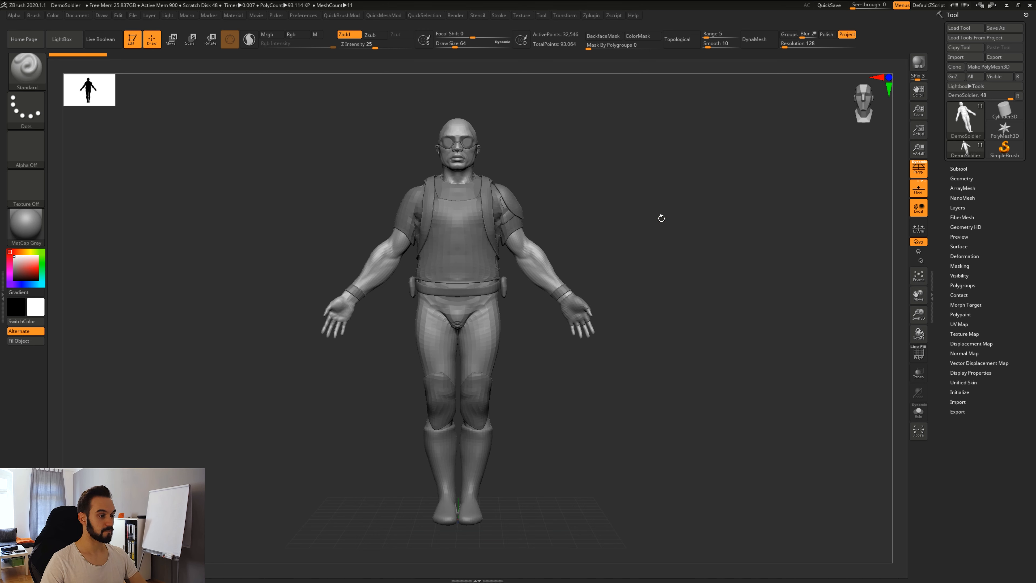
left_click_drag(605, 377, 781, 408)
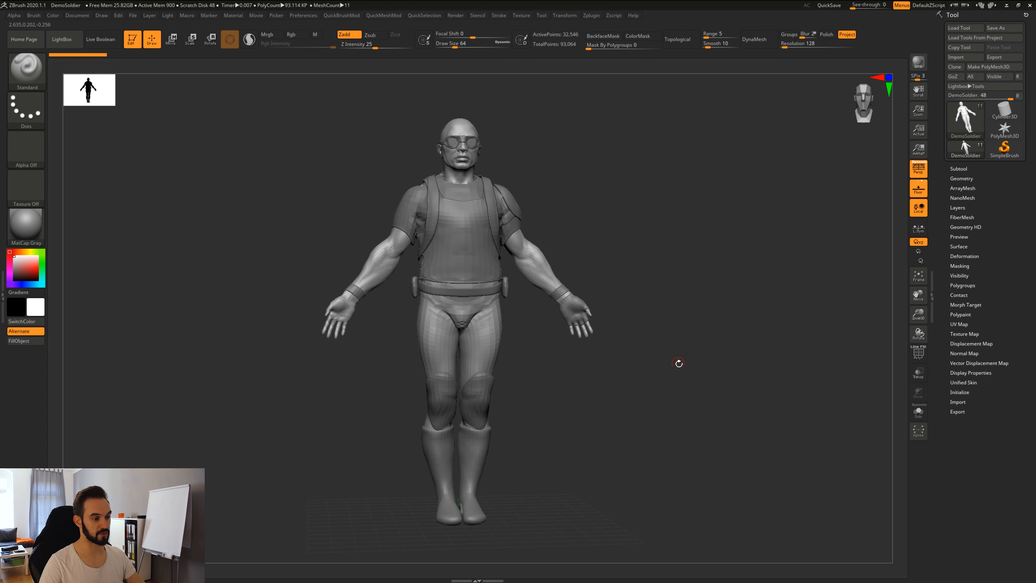
left_click_drag(648, 353, 677, 354)
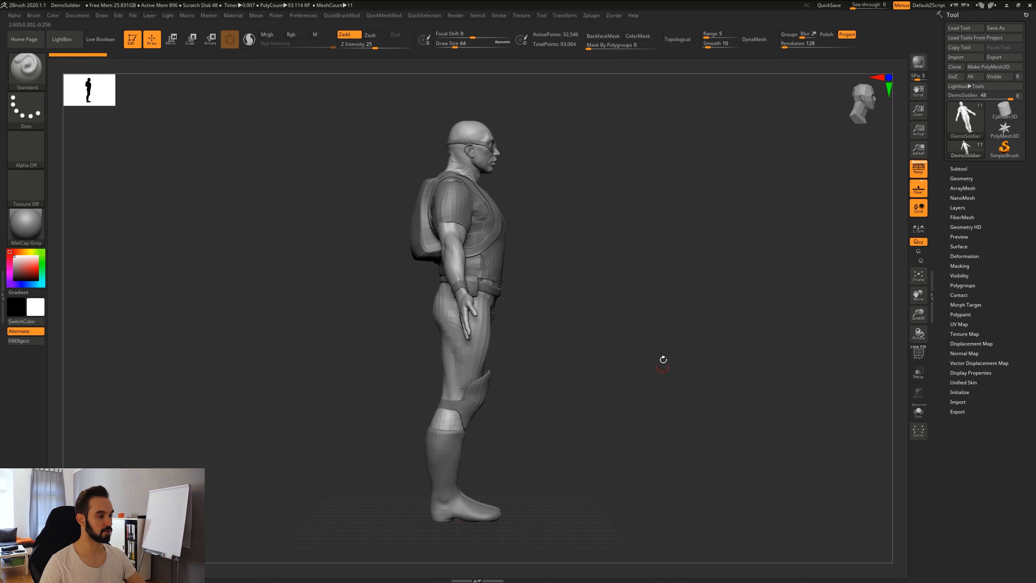
left_click_drag(665, 358, 644, 366)
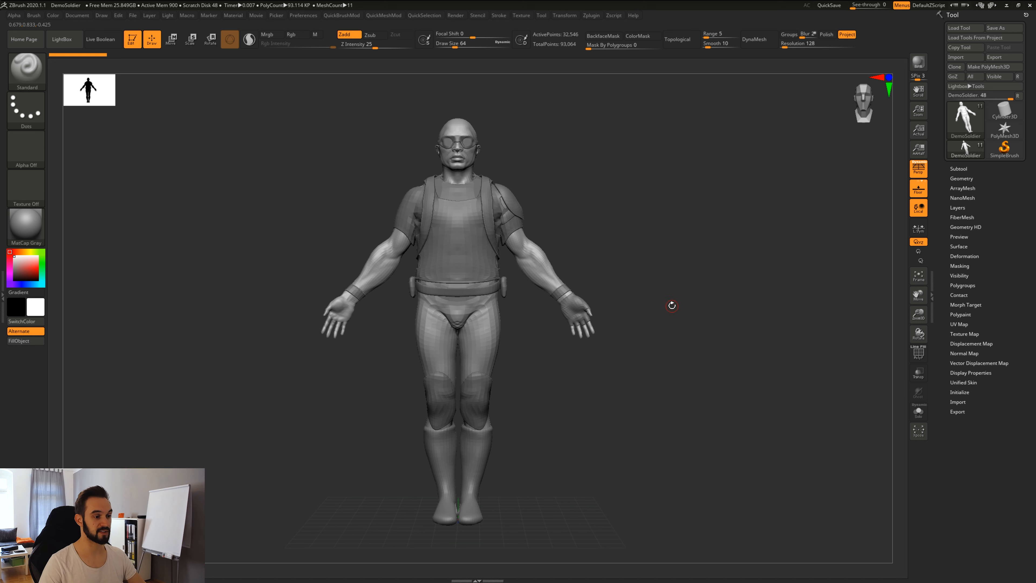
Pan the soldier around the canvas, re-centre it with F, and zoom in and out.
left_click_drag(711, 286, 761, 311)
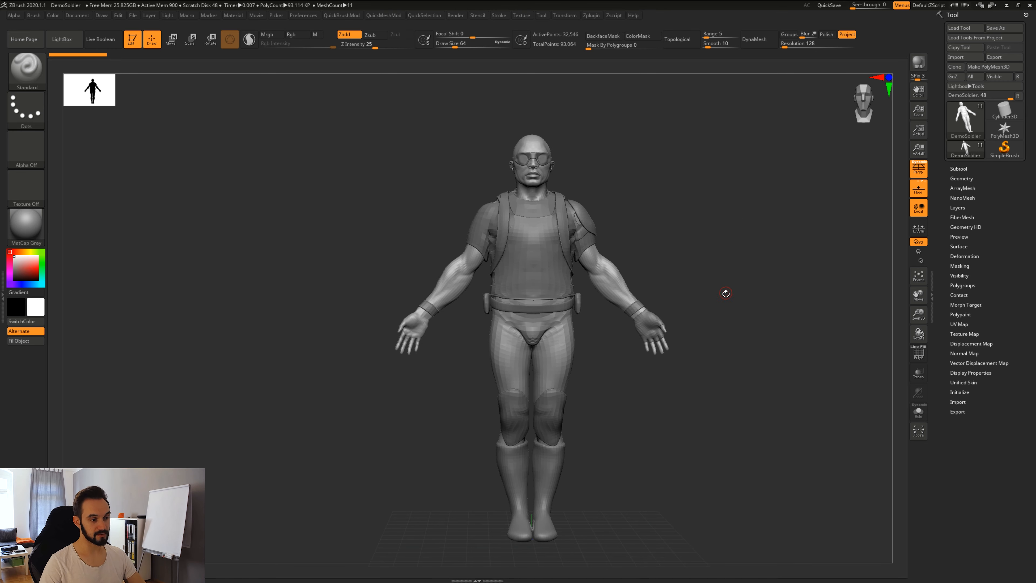
left_click_drag(777, 310, 724, 284, "alt")
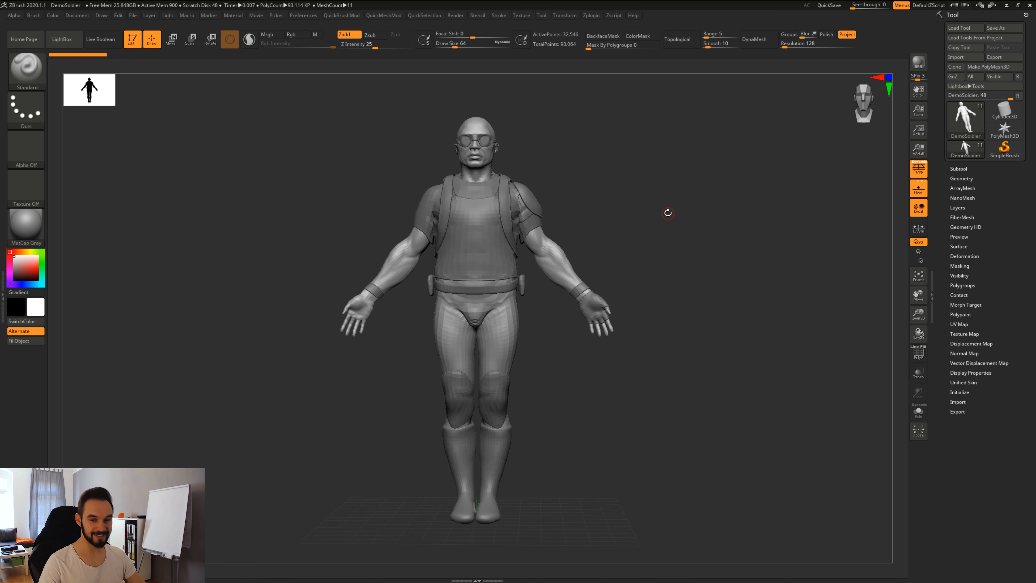
left_click_drag(654, 235, 708, 242, "alt")
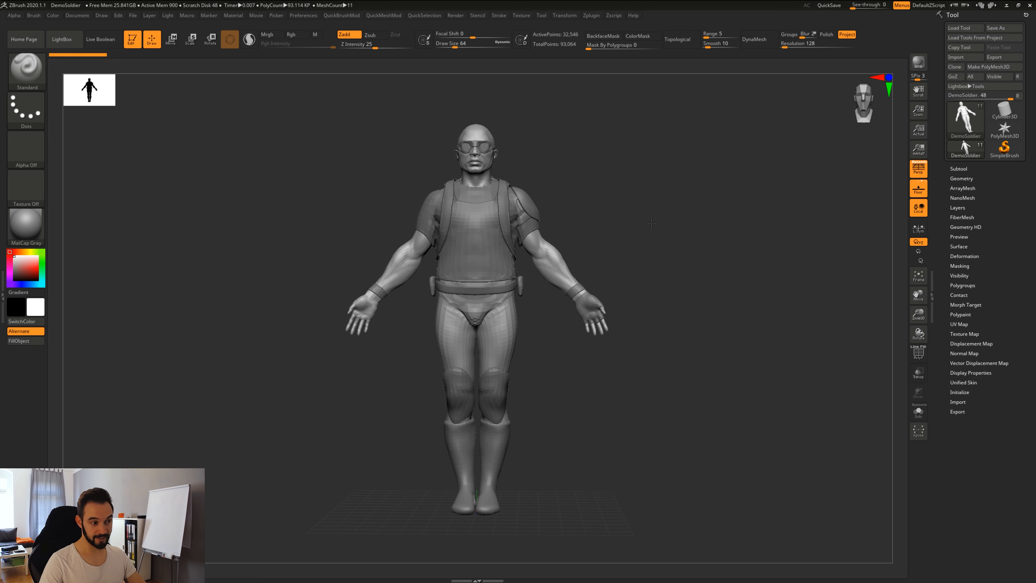
key("f")
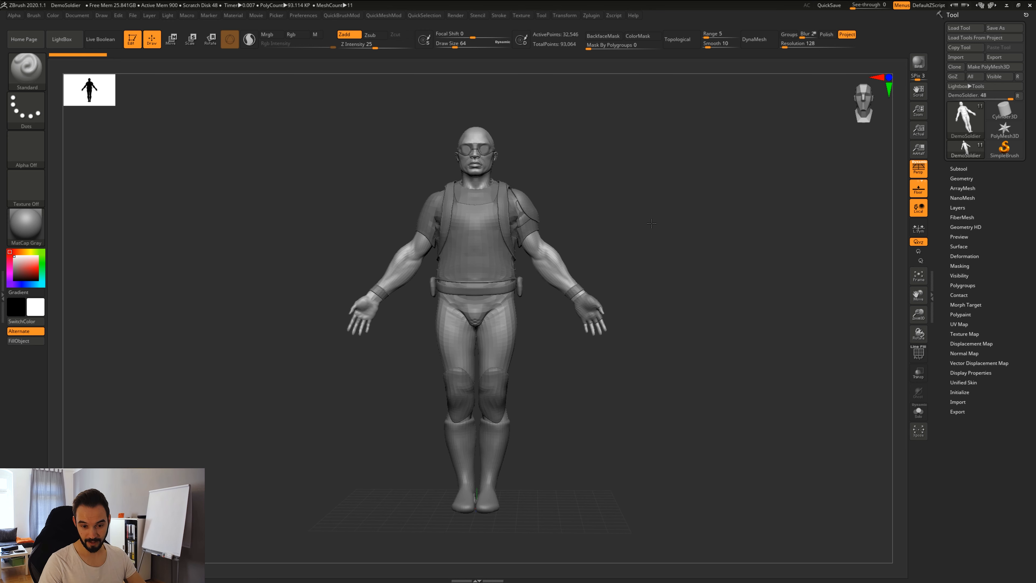
right_click_drag(652, 223, 738, 227, "ctrl")
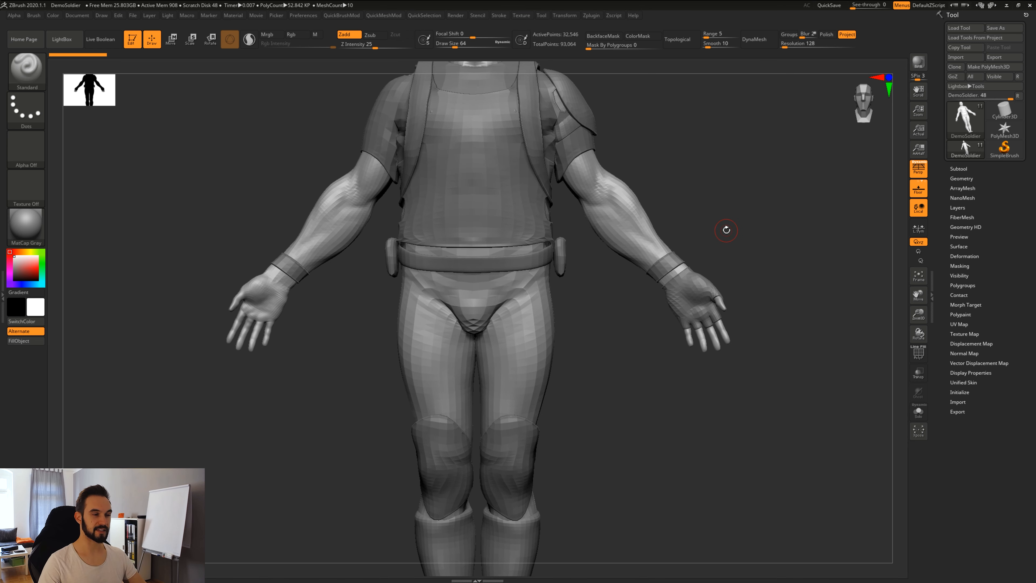
right_click_drag(745, 272, 700, 210, "ctrl")
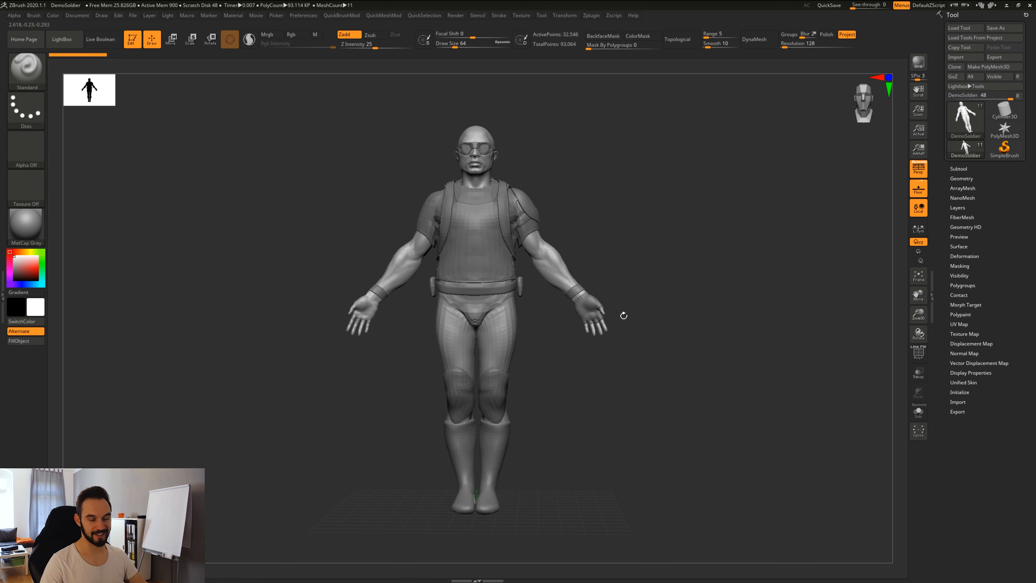
Snap the soldier to exact front, side, back and top views.
left_click_drag(658, 346, 666, 368)
mouse_move(693, 410)
left_mouse_down("alt")
mouse_move(573, 409)
mouse_move(665, 405)
left_mouse_up("alt")
mouse_move(664, 405)
left_mouse_down("shift")
mouse_move(686, 399)
mouse_move(666, 394)
left_mouse_up("shift")
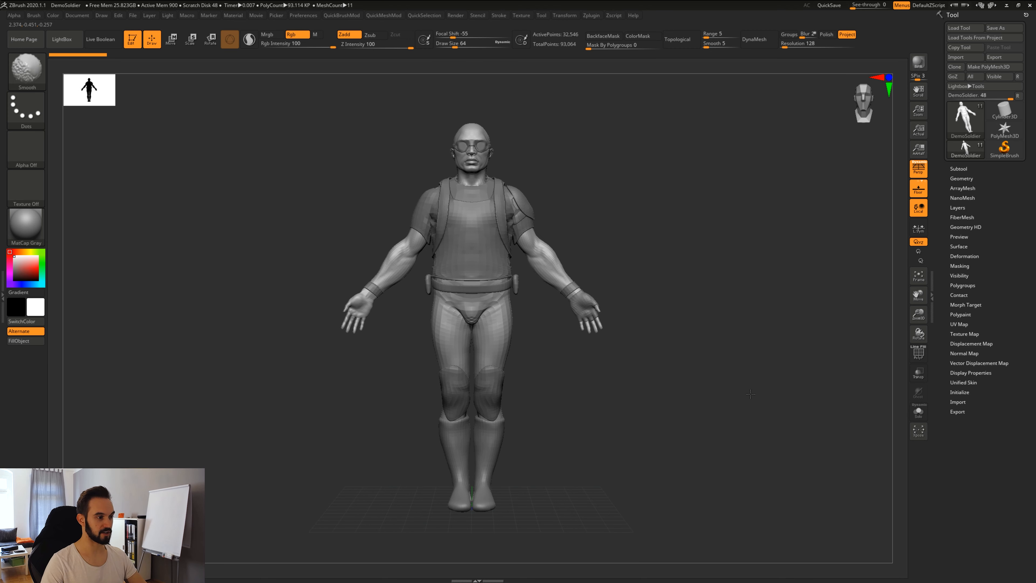
left_click_drag(751, 394, 687, 348, "shift")
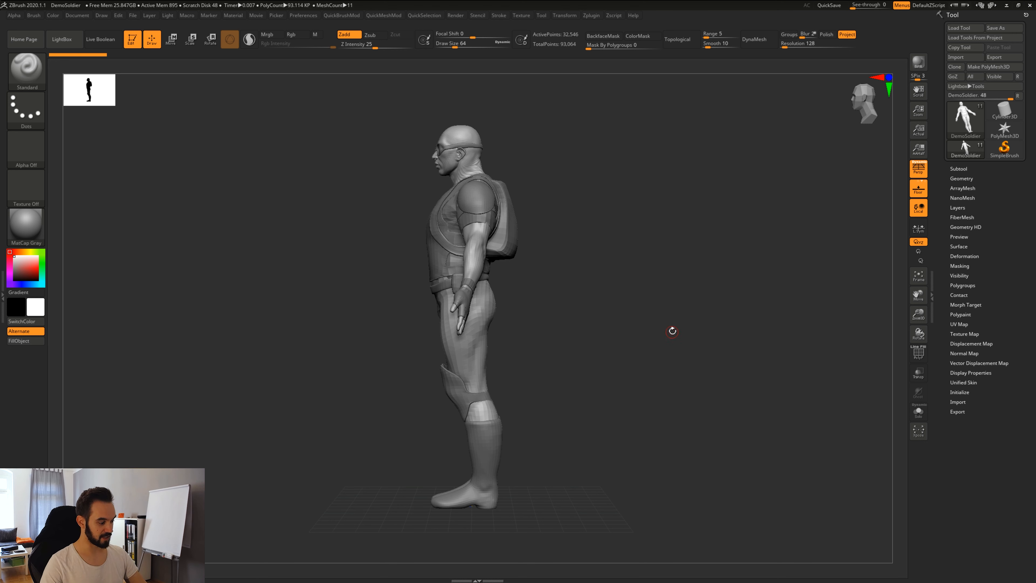
mouse_move(638, 373)
left_mouse_down("shift")
mouse_move(622, 377)
mouse_move(649, 382)
mouse_move(661, 403)
mouse_move(639, 391)
left_mouse_up("shift")
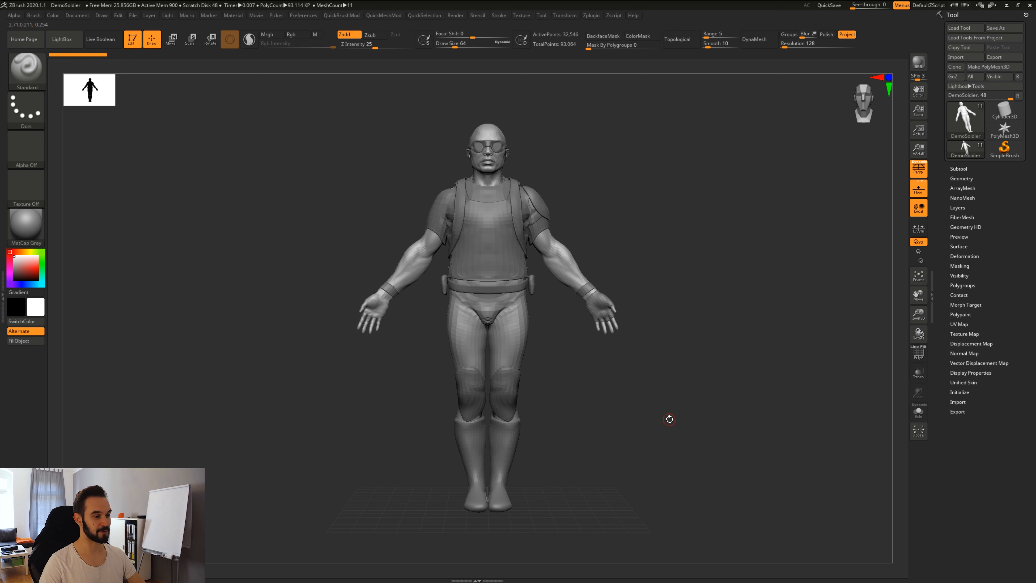
mouse_move(669, 419)
left_mouse_down()
mouse_move(617, 426)
mouse_move(665, 427)
left_mouse_up()
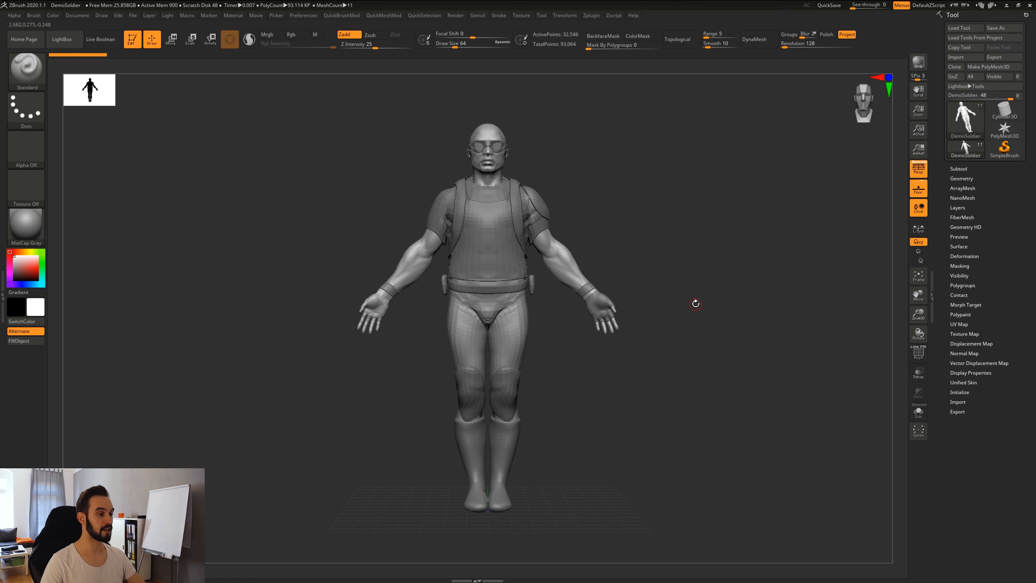
left_click_drag(687, 299, 692, 339)
left_click_drag(676, 224, 681, 331, "shift")
left_click_drag(676, 423, 781, 361, "shift")
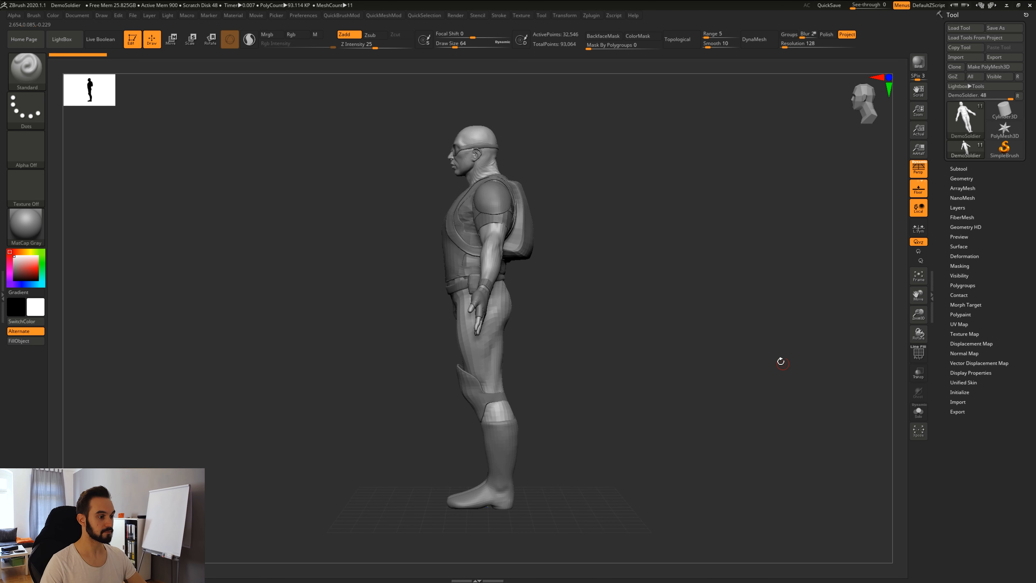
left_click_drag(624, 345, 668, 312, "shift")
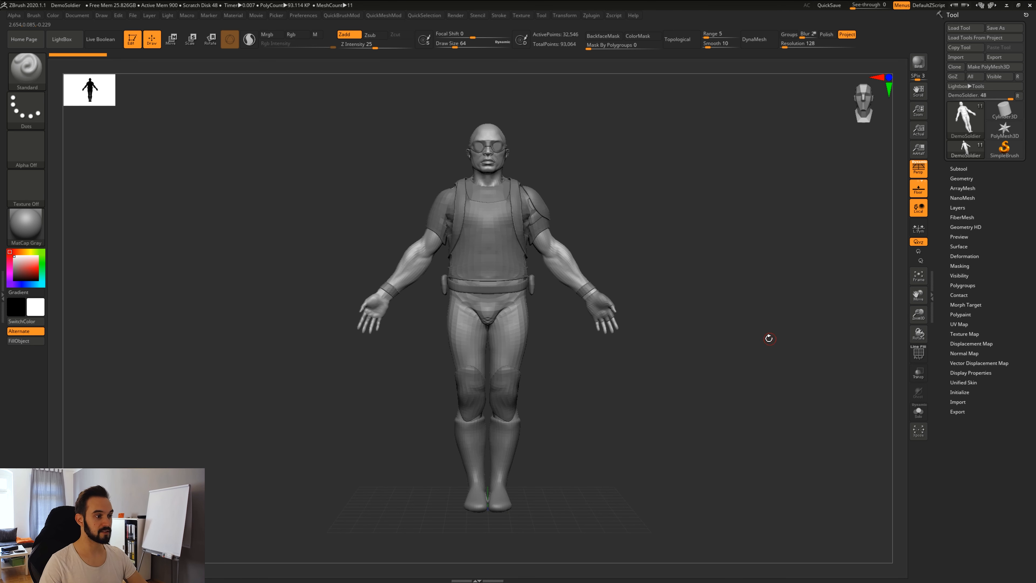
Slide the soldier left and lower, then push it entirely off the canvas.
left_click_drag(768, 338, 677, 386, "alt")
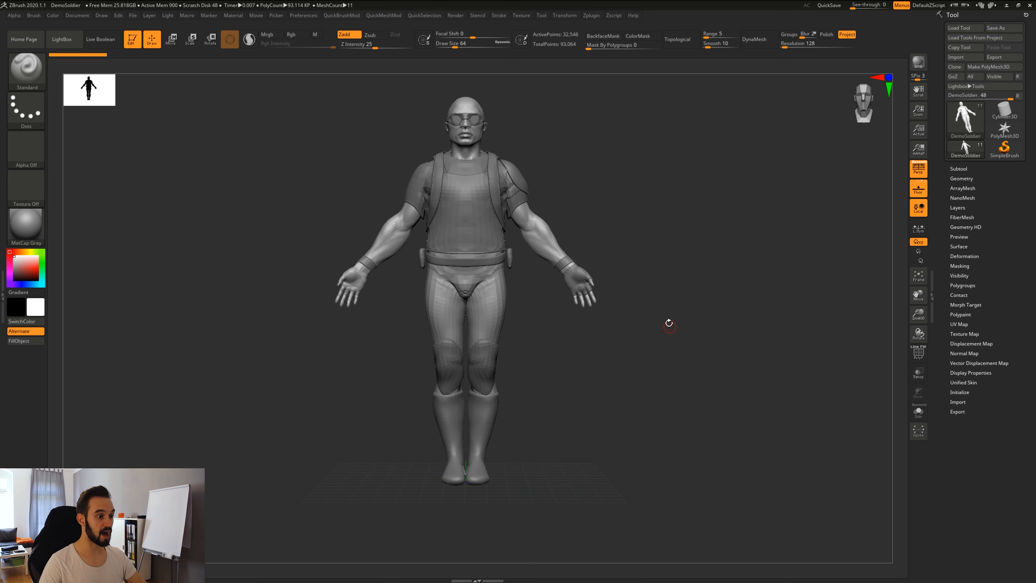
mouse_move(654, 242)
left_mouse_down()
mouse_move(665, 324)
mouse_move(649, 212)
mouse_move(671, 322)
mouse_move(656, 228)
mouse_move(669, 289)
mouse_move(666, 222)
mouse_move(668, 240)
left_mouse_up()
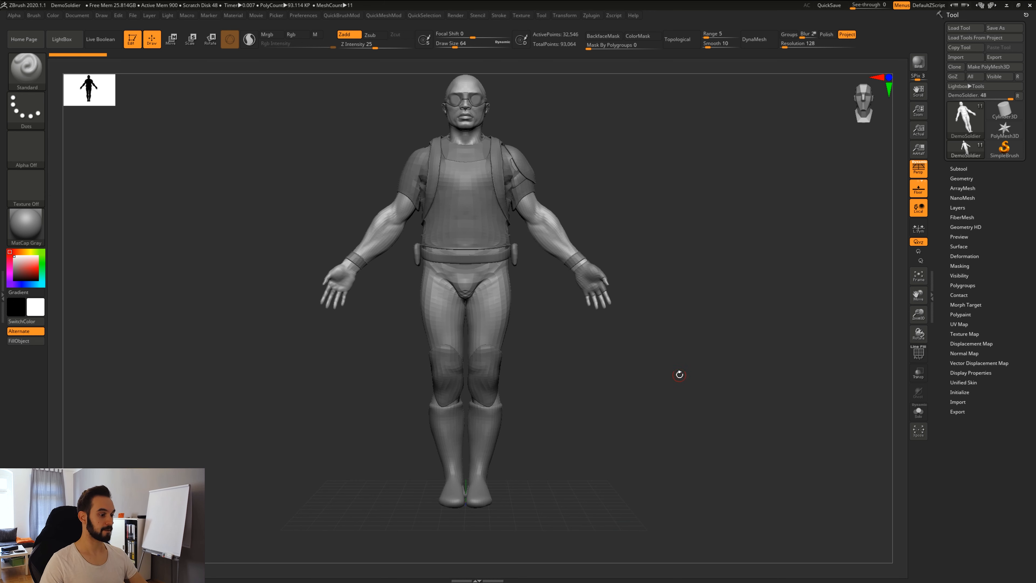
left_click_drag(679, 375, 702, 431, "alt")
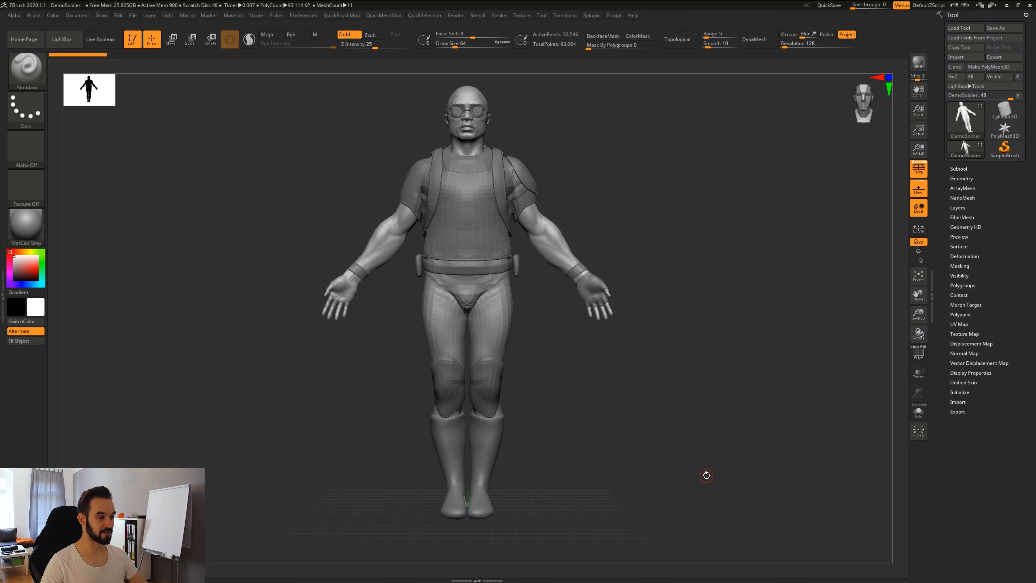
left_click_drag(706, 475, 529, 281, "alt")
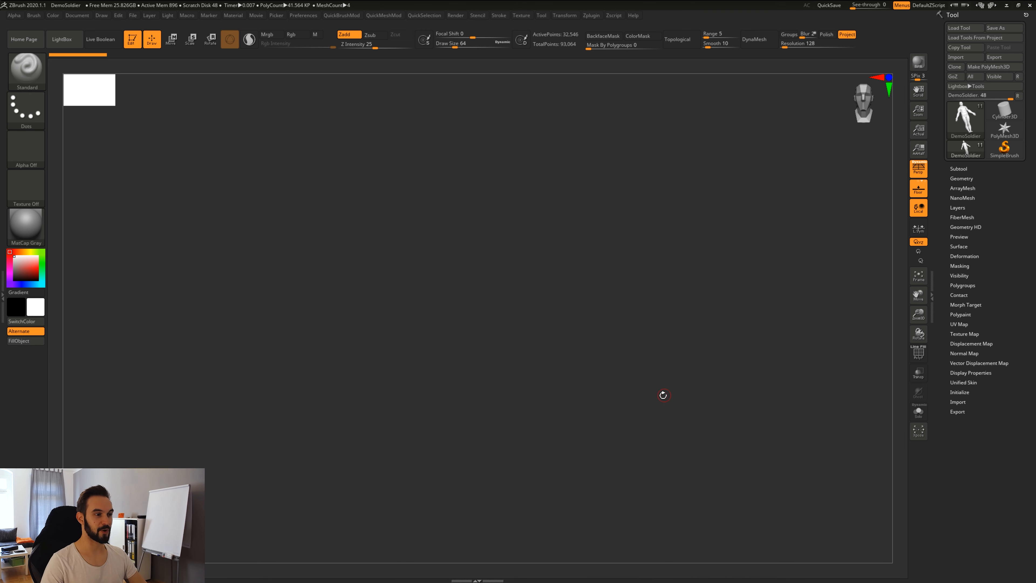
Re-centre the soldier on the canvas and turn it to a straight front view.
left_click_drag(663, 395, 544, 279, "alt")
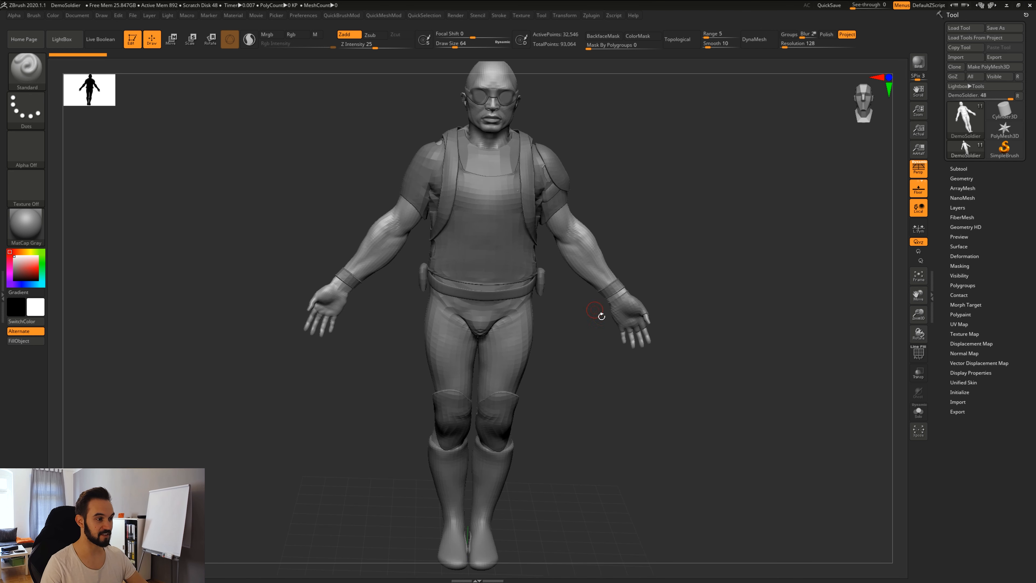
left_click_drag(704, 382, 678, 406)
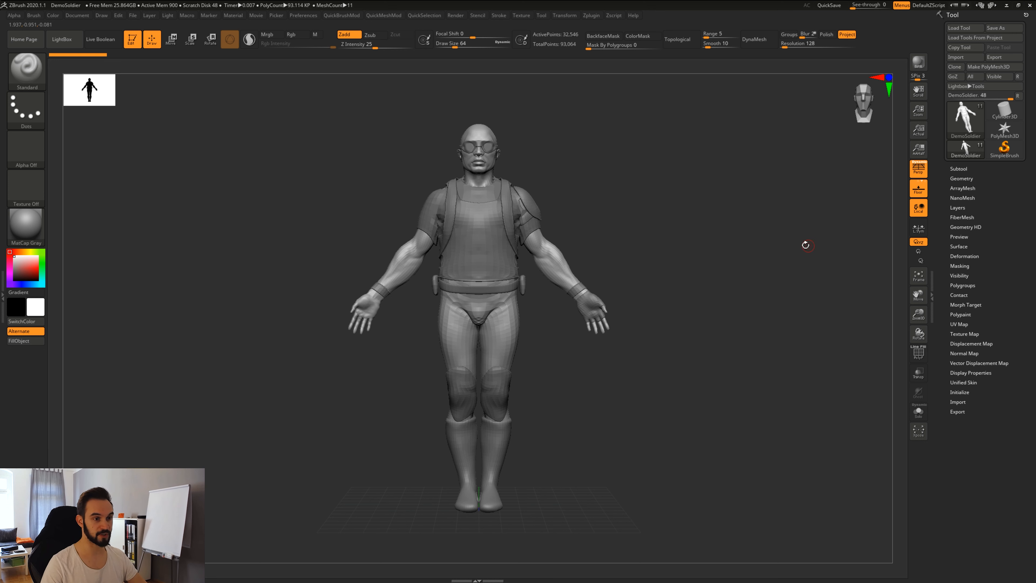
left_click(919, 63)
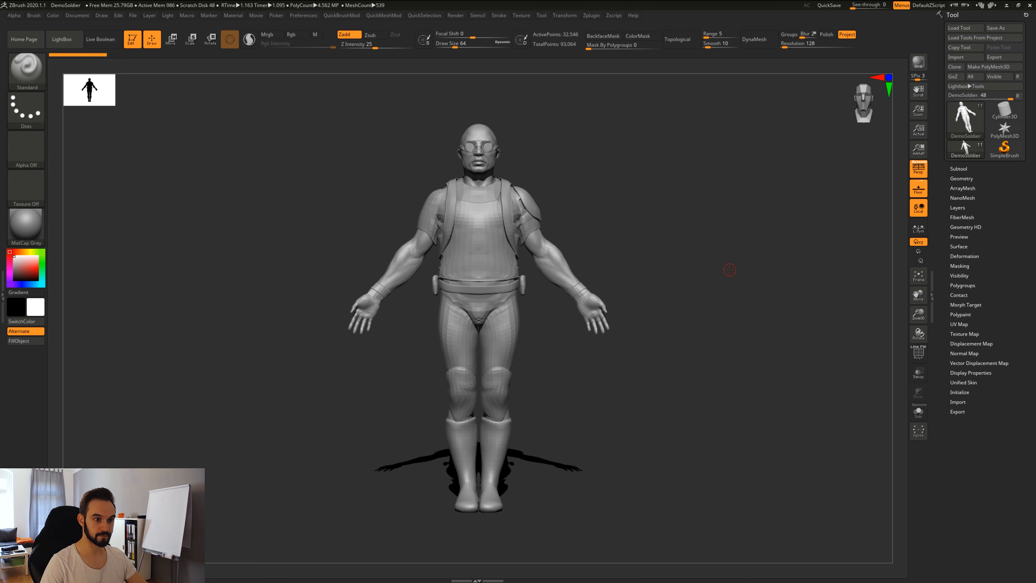
left_click_drag(729, 270, 736, 261)
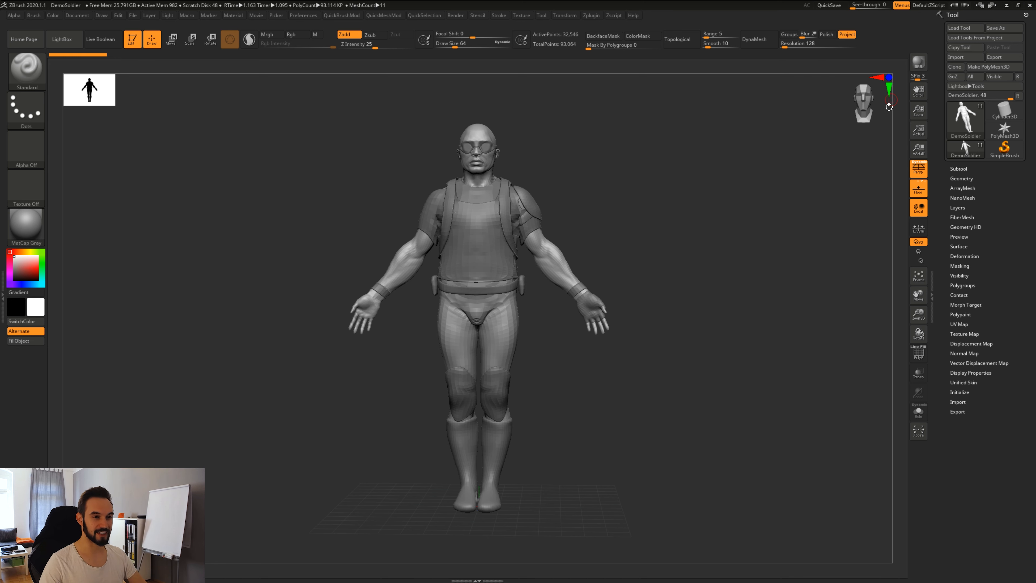
left_click_drag(761, 290, 767, 287)
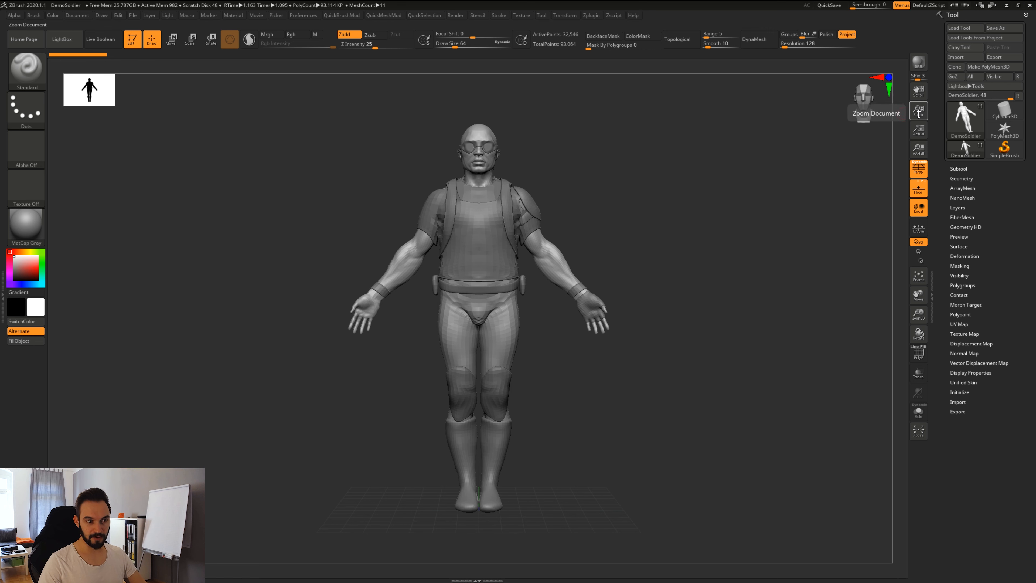
Pan across the enlarged soldier, then alternate AAHalf and Actual, ending at Actual size.
left_click_drag(918, 91, 933, 181)
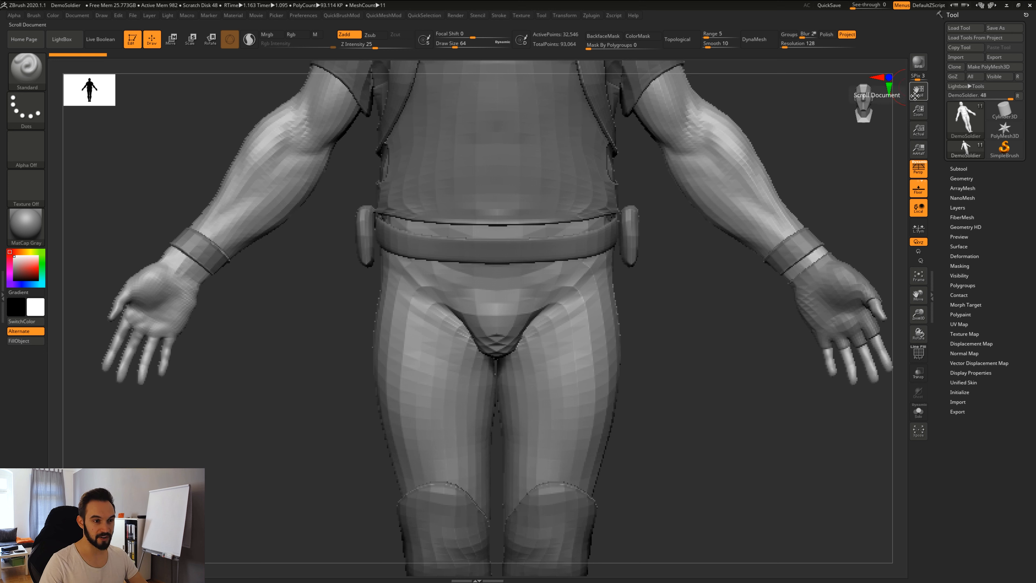
left_click_drag(918, 90, 915, 116)
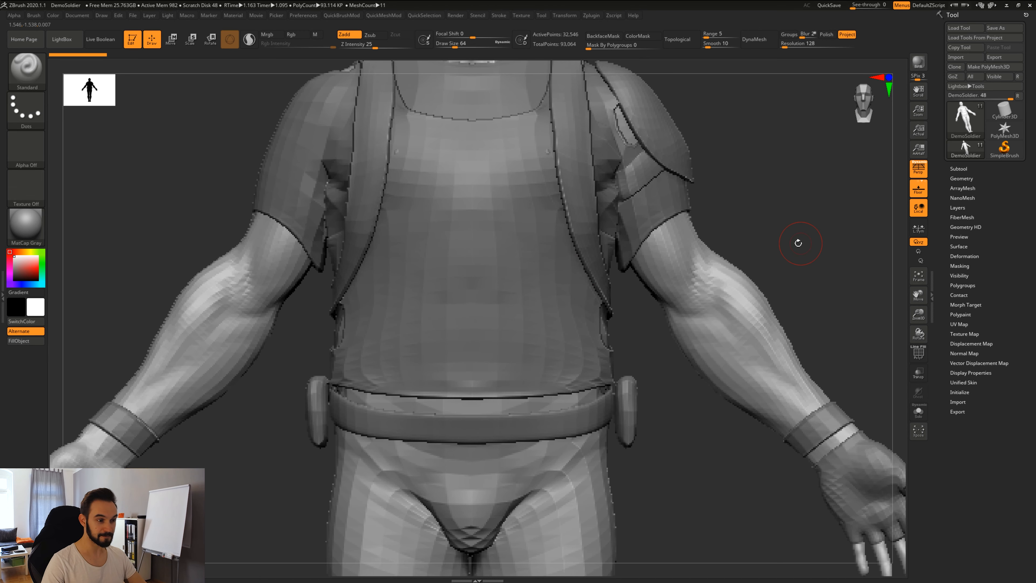
left_click(920, 133)
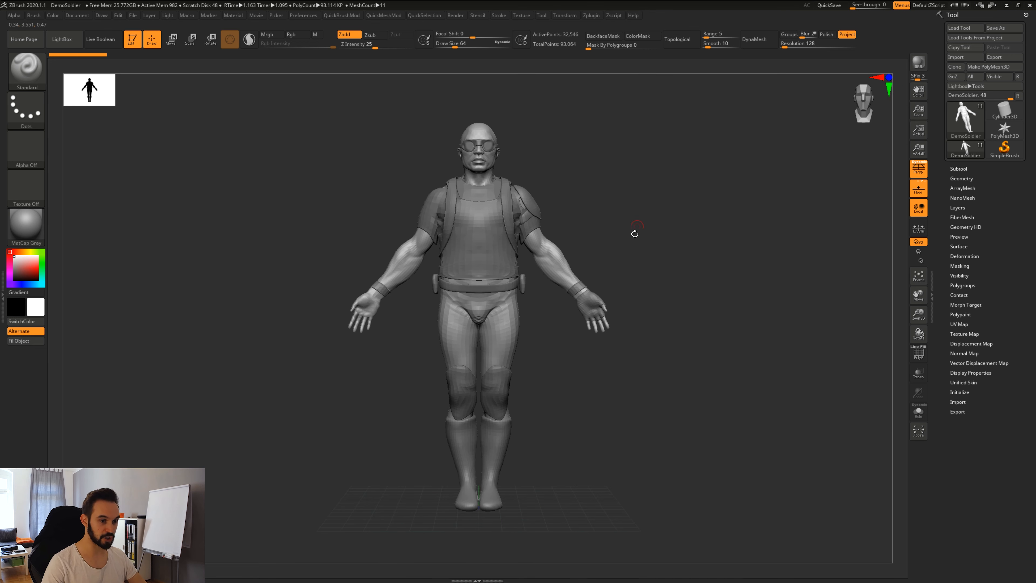
left_click(920, 155)
left_click(919, 131)
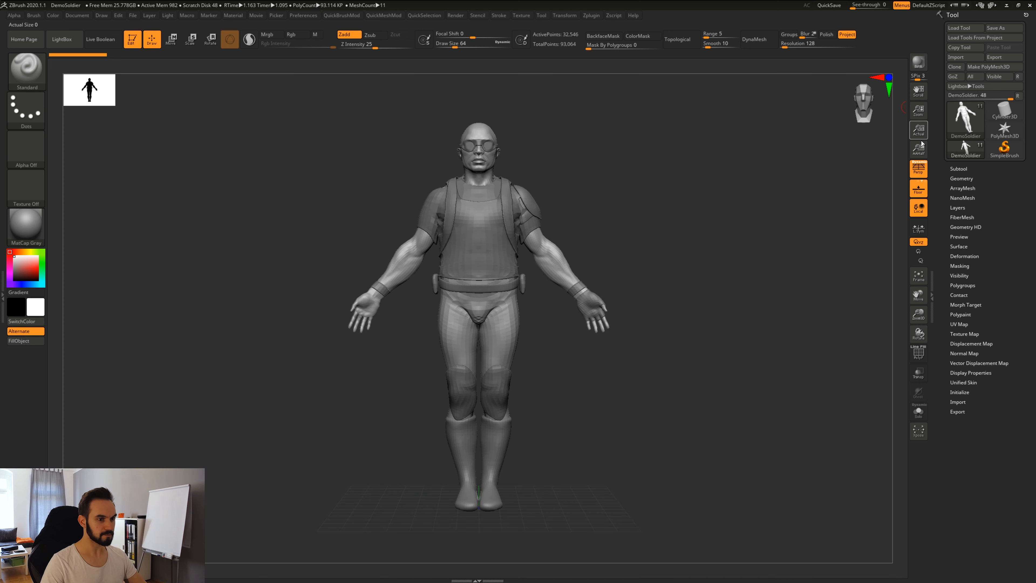
left_click(920, 154)
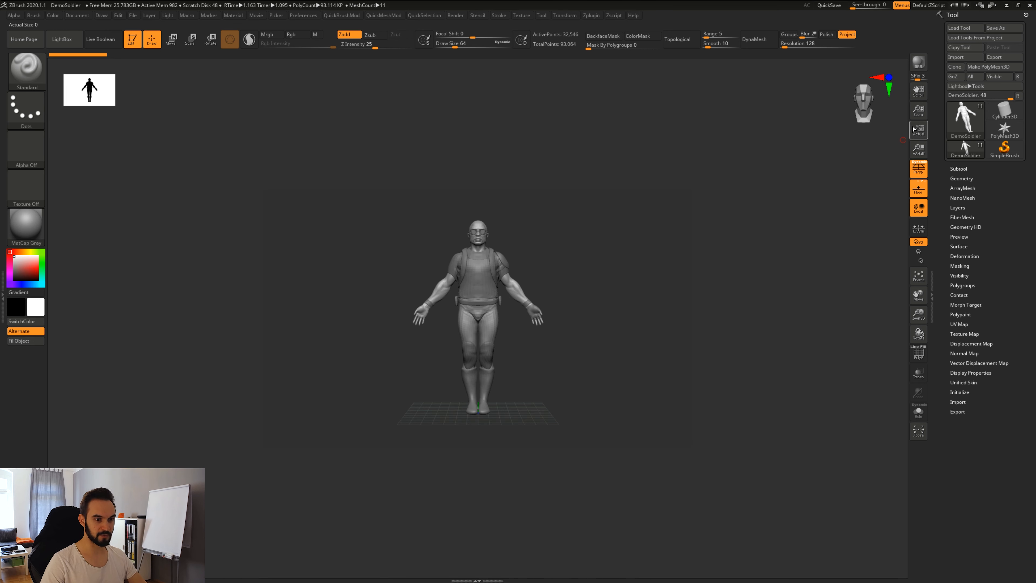
left_click(922, 137)
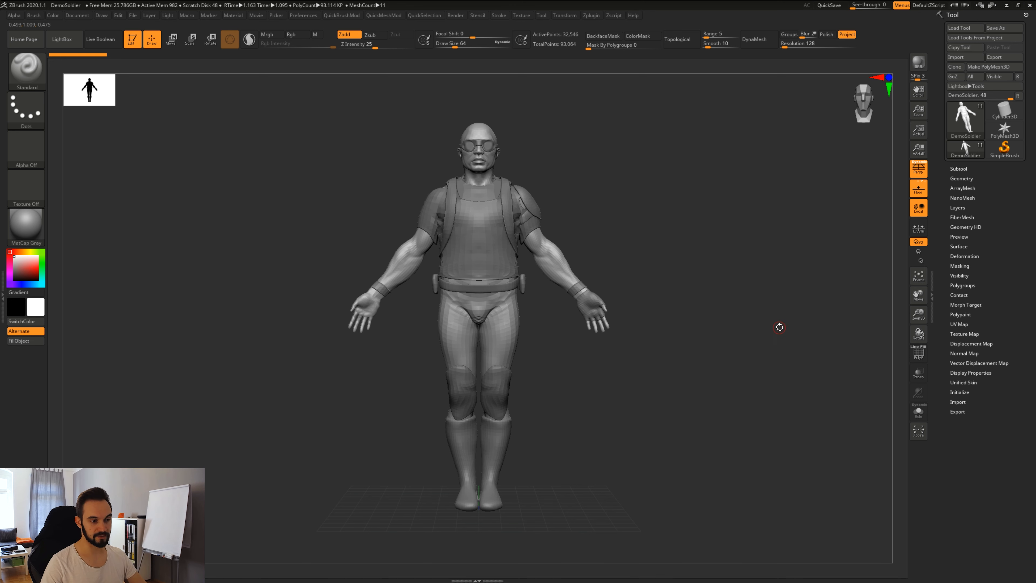
Pan the soldier left and right, turn Persp off, and move the model back to centre.
left_click_drag(779, 327, 453, 347, "alt")
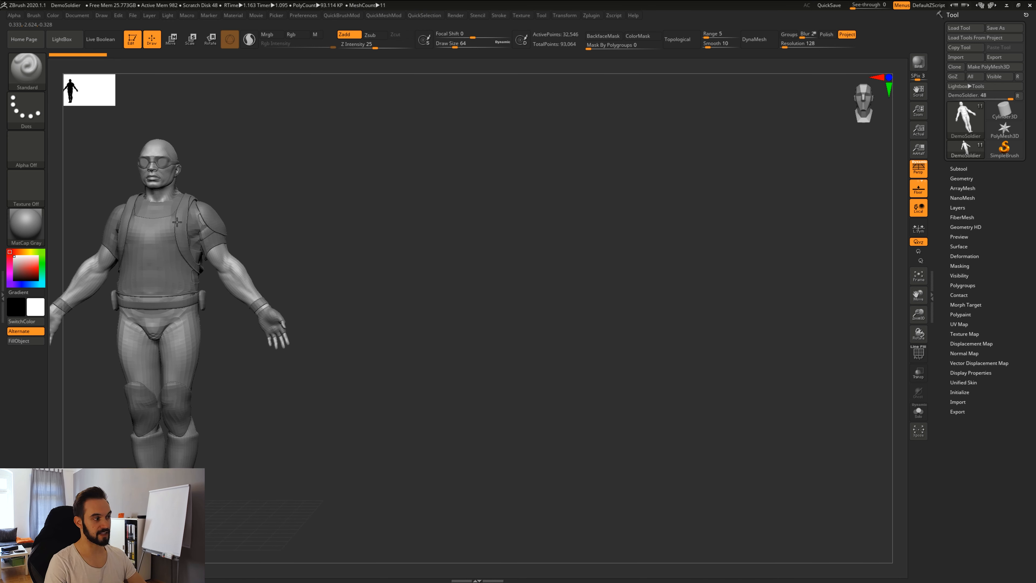
left_click_drag(295, 463, 926, 442, "alt")
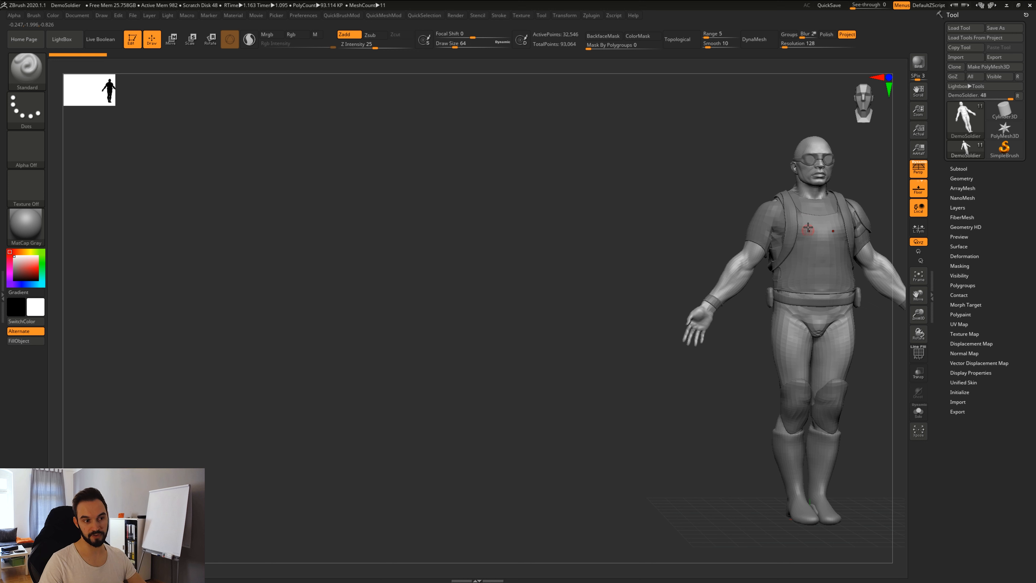
left_click(923, 172)
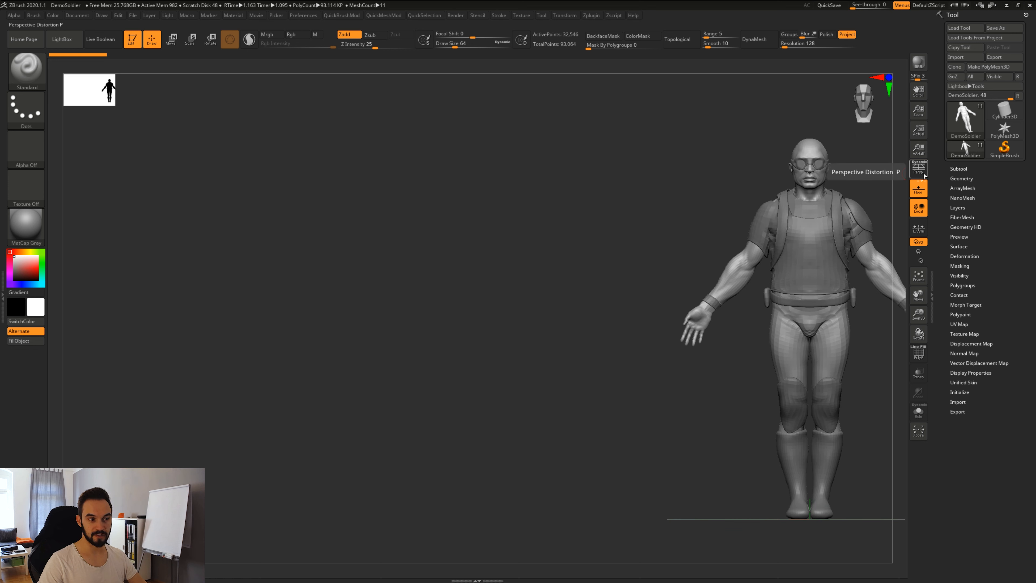
left_click(923, 173)
left_click(924, 172)
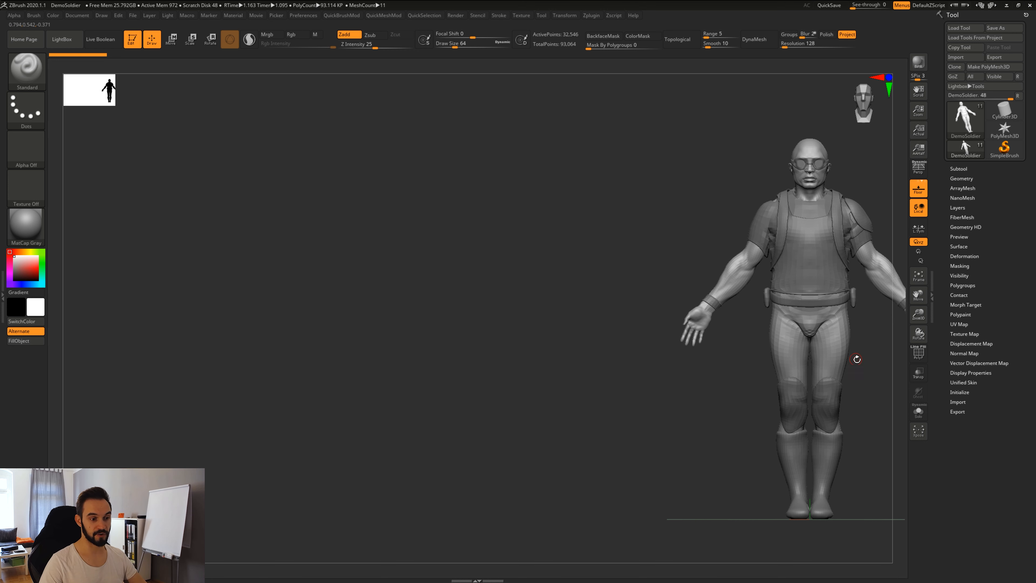
left_click_drag(857, 360, 621, 384, "alt")
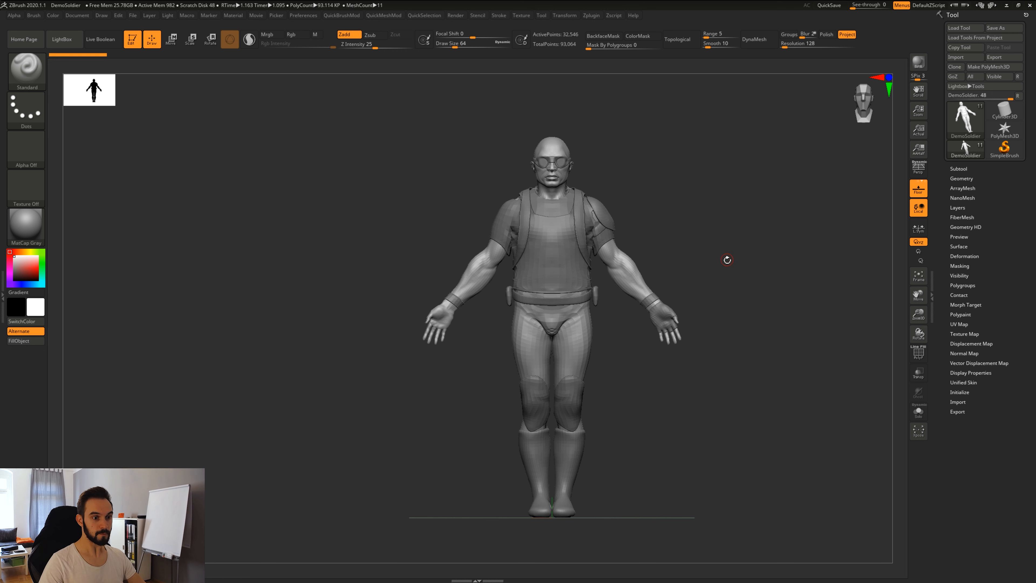
Turn Persp back on and rotate the soldier through three-quarter to front view.
left_click(919, 168)
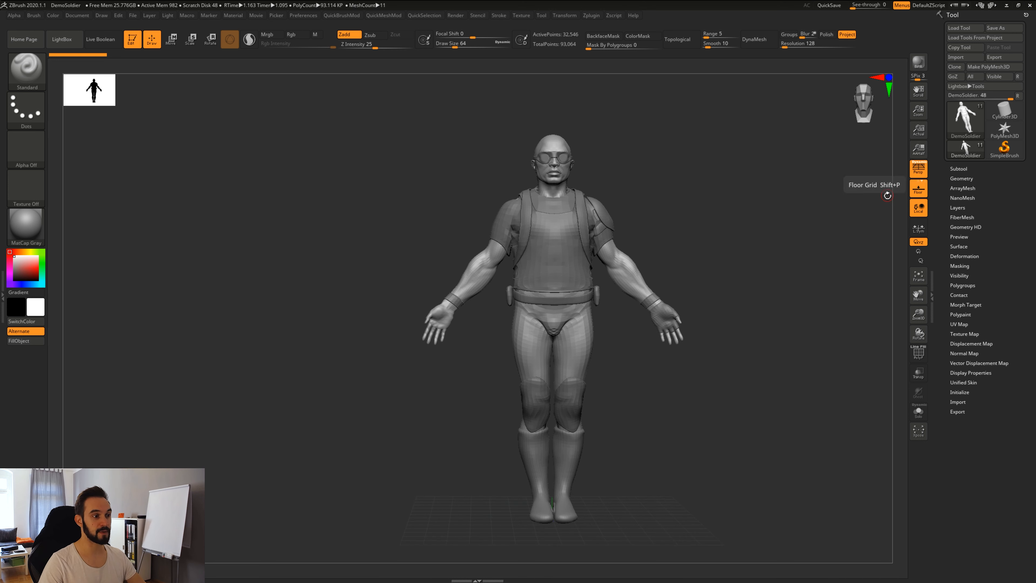
mouse_move(754, 276)
left_mouse_down()
mouse_move(731, 288)
mouse_move(749, 287)
left_mouse_up()
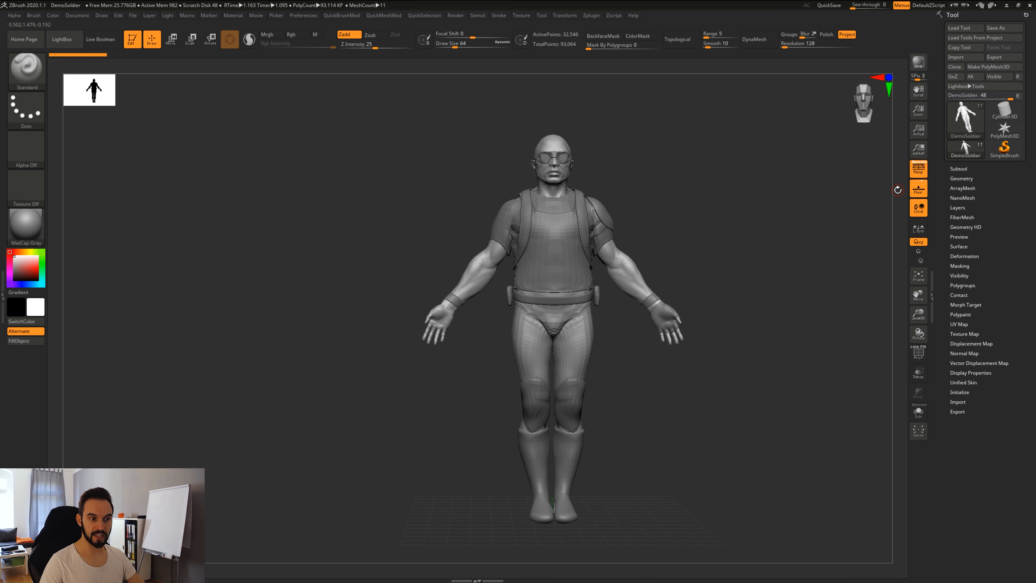
left_click_drag(800, 338, 734, 340, "alt")
left_click_drag(743, 405, 737, 394, "alt")
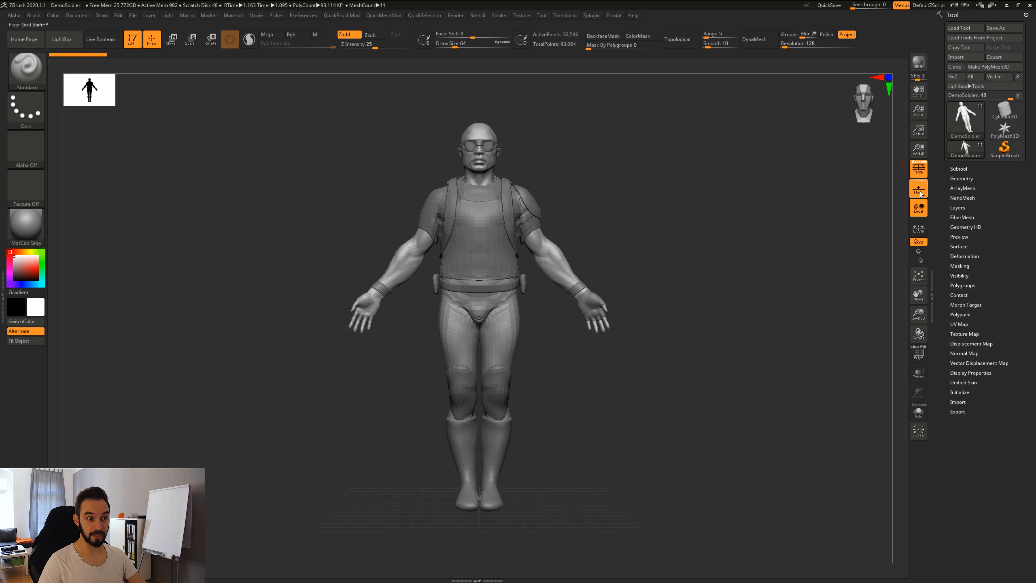
left_click_drag(744, 395, 754, 365, "alt")
left_click_drag(754, 366, 637, 383)
left_click_drag(679, 421, 699, 411, "shift")
Preview a shadowed BPR render with Shift+R, toggle Floor off and on, and reposition the soldier.
key("shift+r")
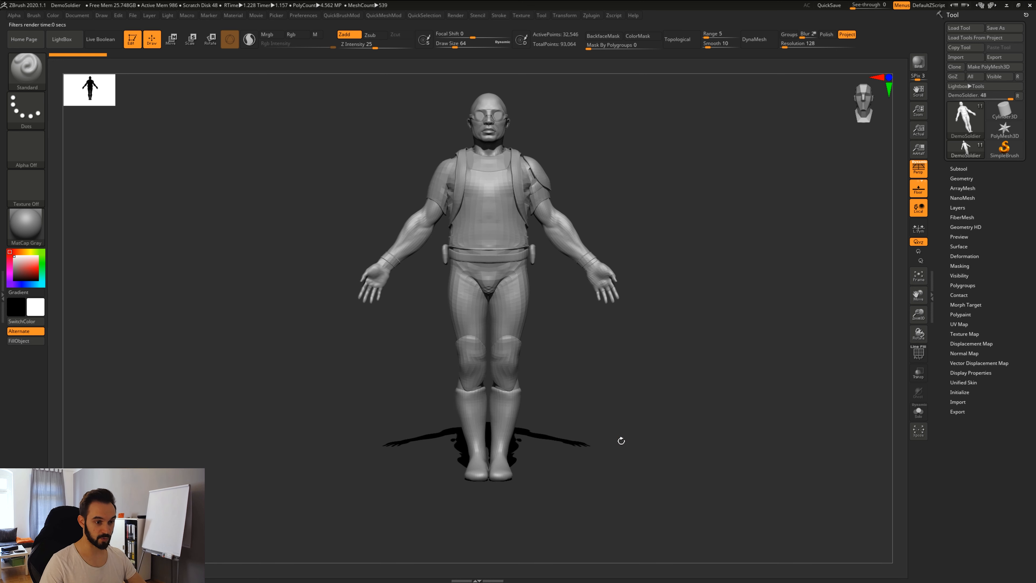
left_click(918, 189)
left_click_drag(620, 405, 634, 426, "alt")
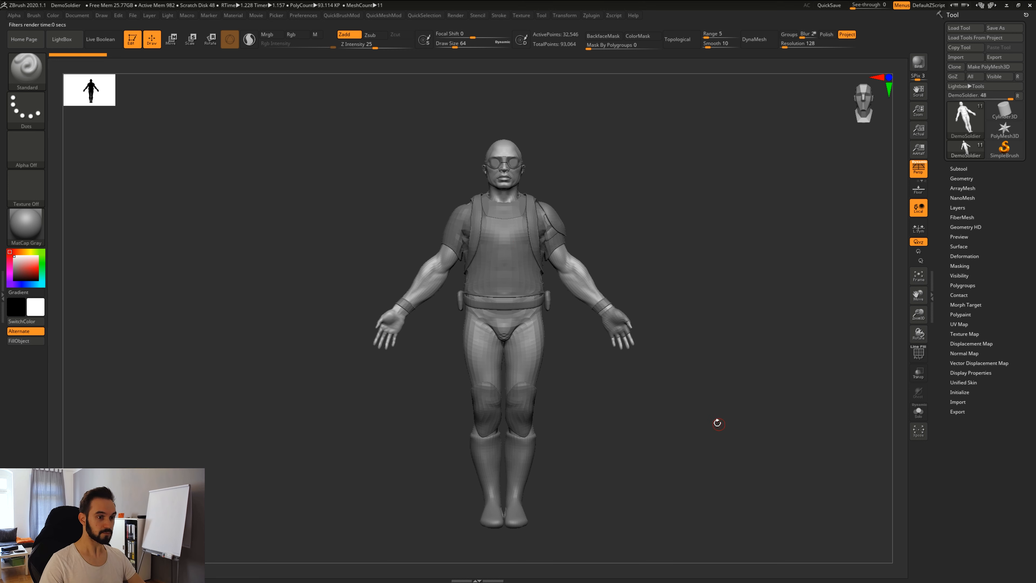
left_click(918, 62)
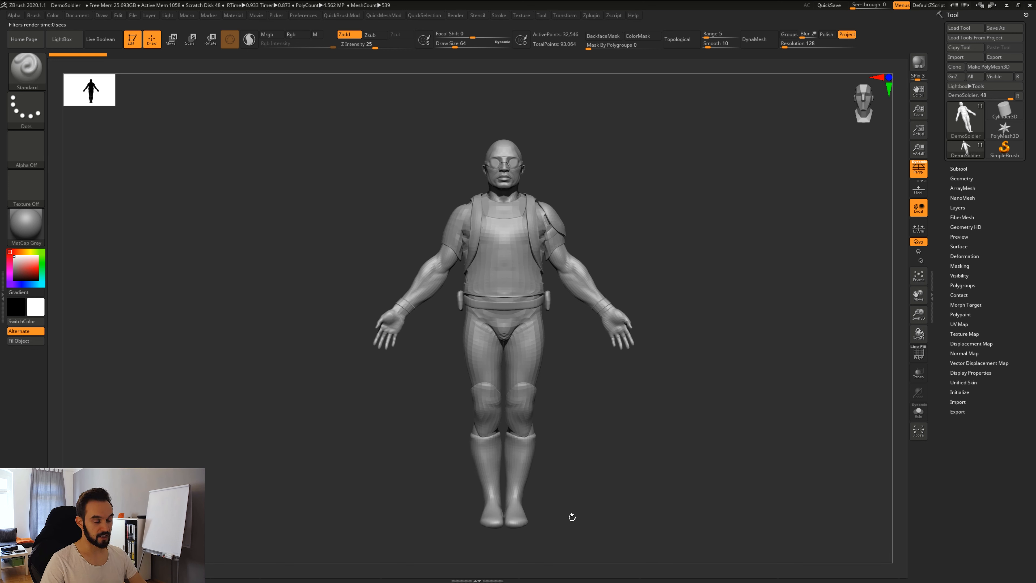
left_click(919, 188)
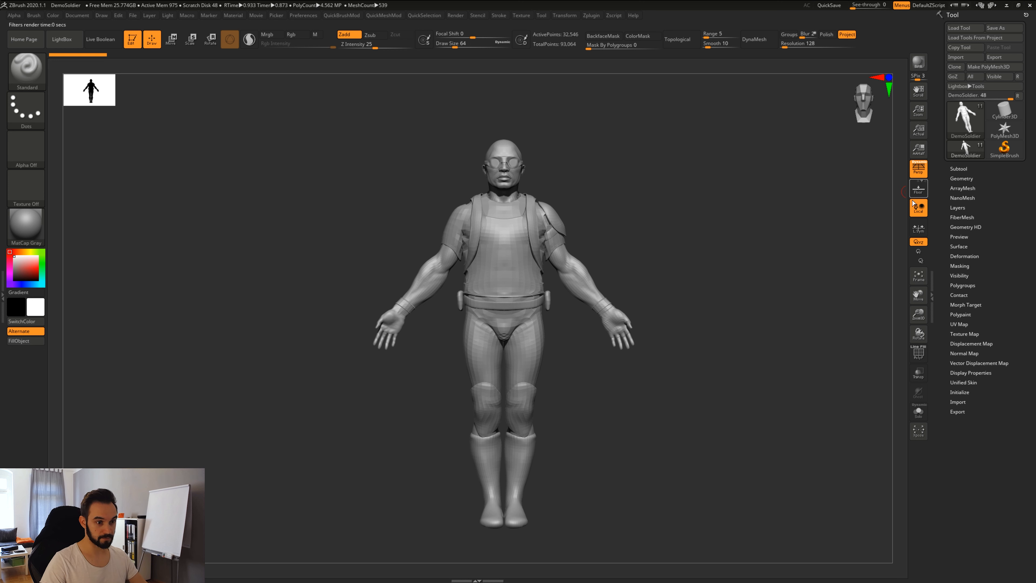
left_click_drag(704, 431, 720, 409, "alt")
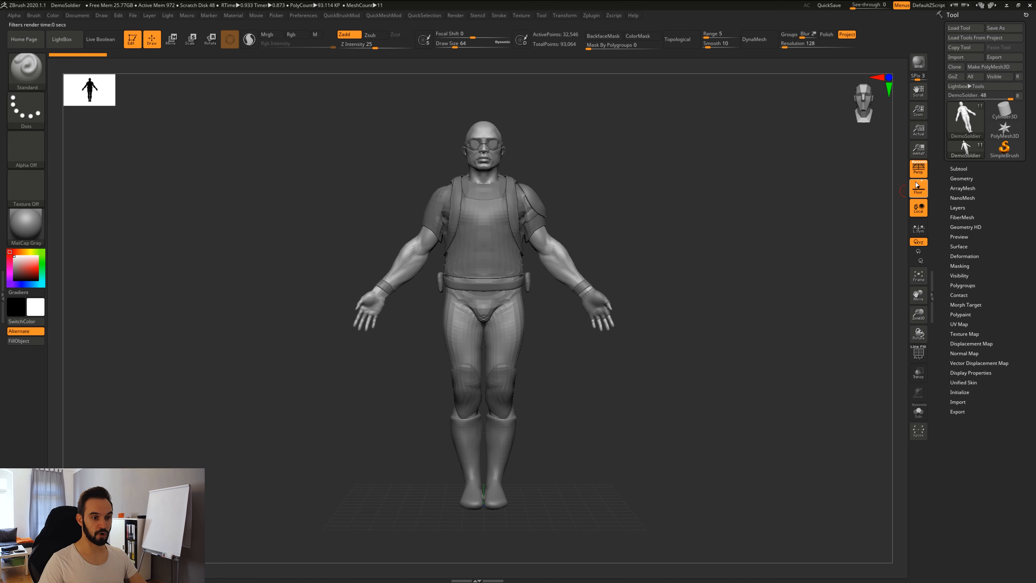
left_click_drag(662, 497, 475, 515)
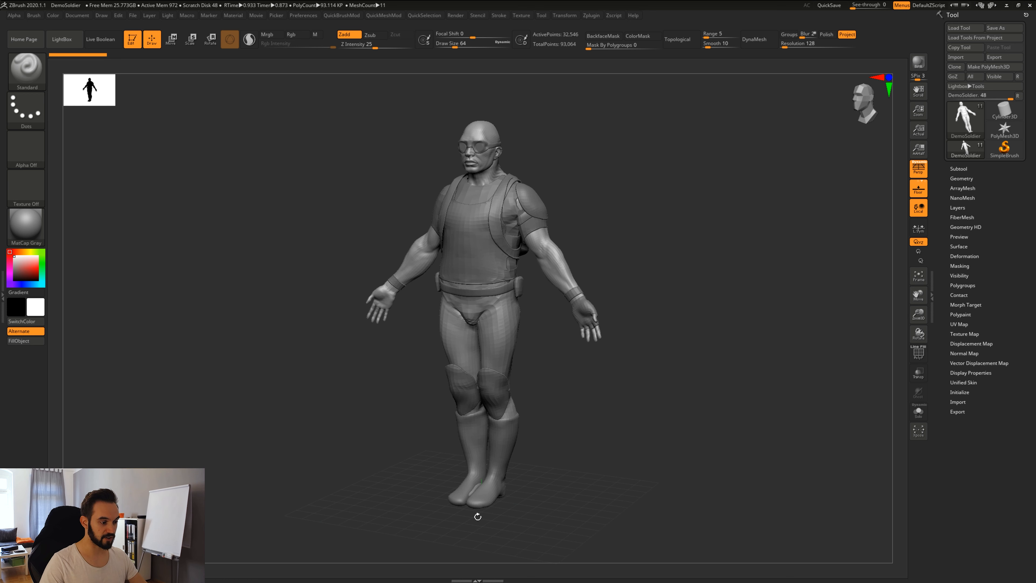
Line the soldier up front-on, turn off the floor grid, and tilt the view slightly.
left_click_drag(712, 396, 755, 395)
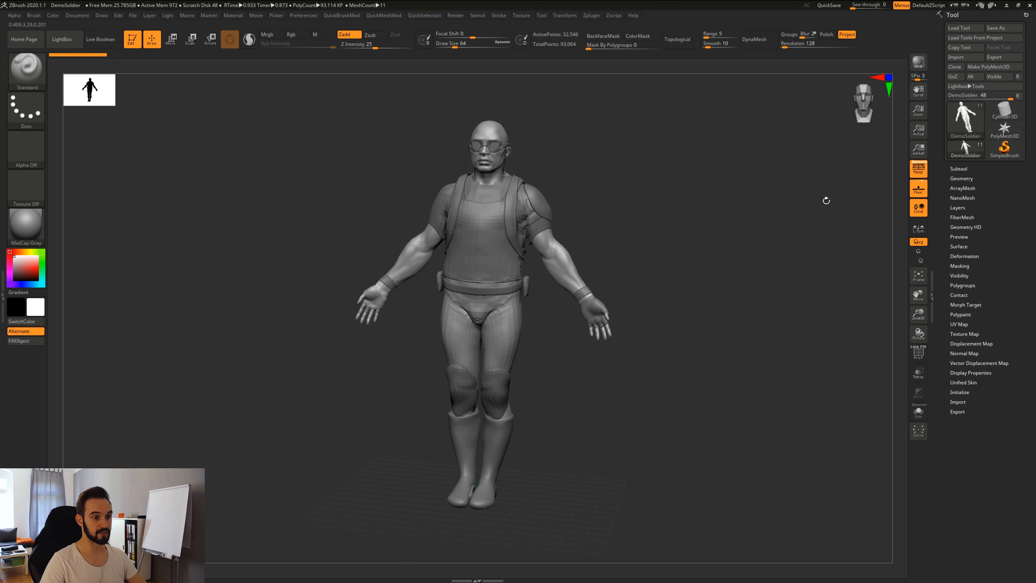
left_click_drag(826, 200, 756, 363)
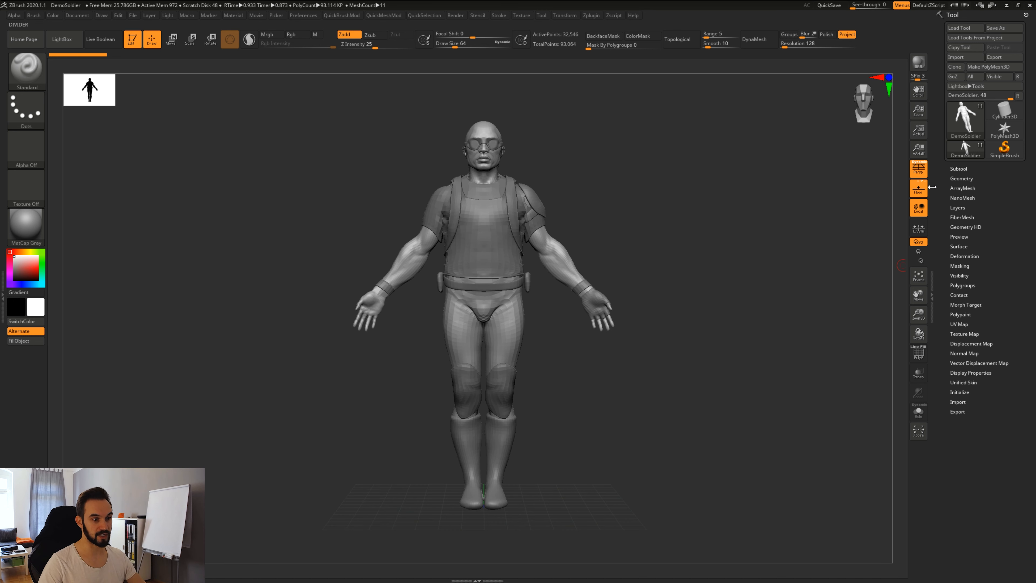
left_click(918, 188)
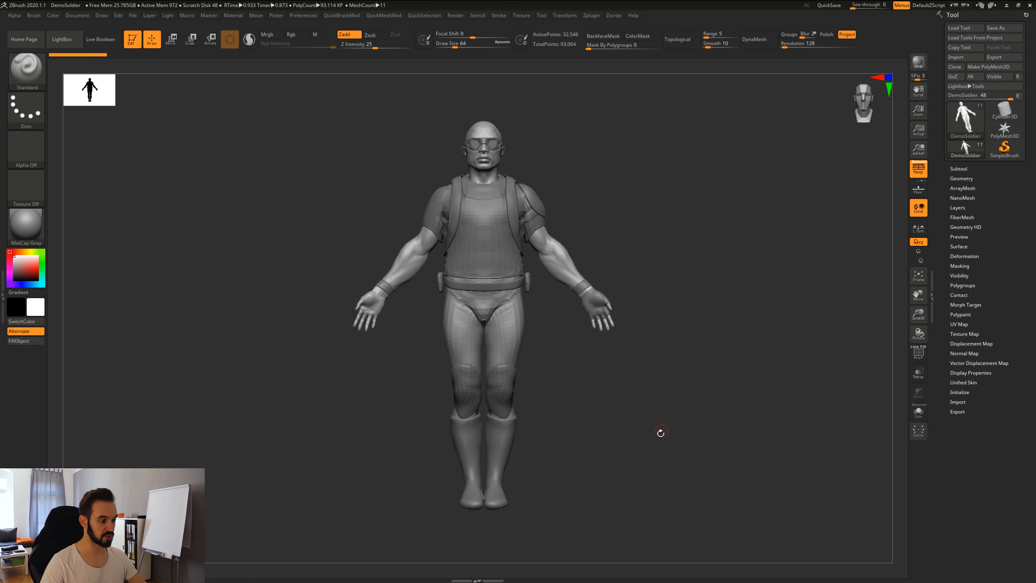
left_click_drag(661, 431, 683, 450)
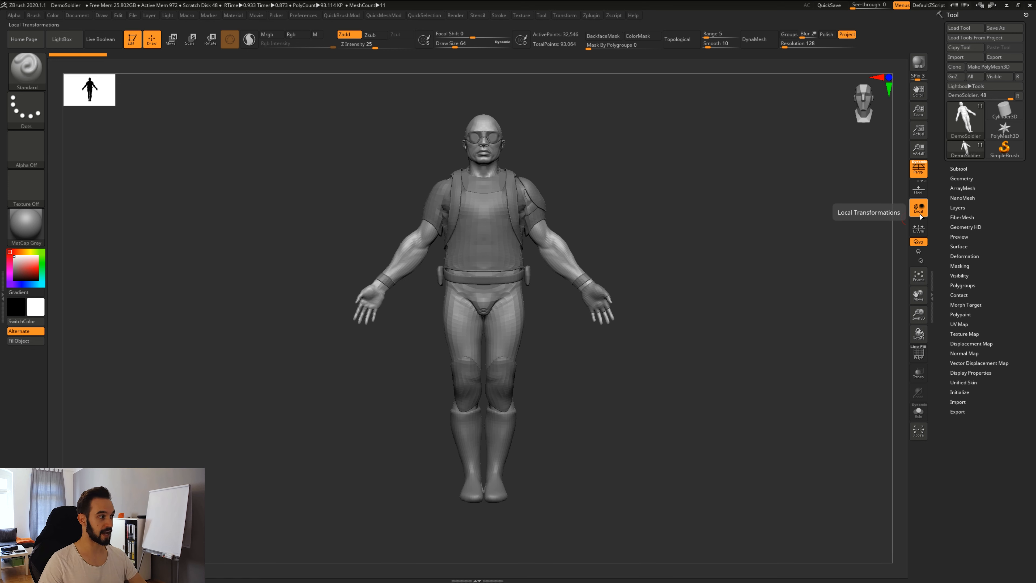
left_click_drag(710, 347, 571, 232)
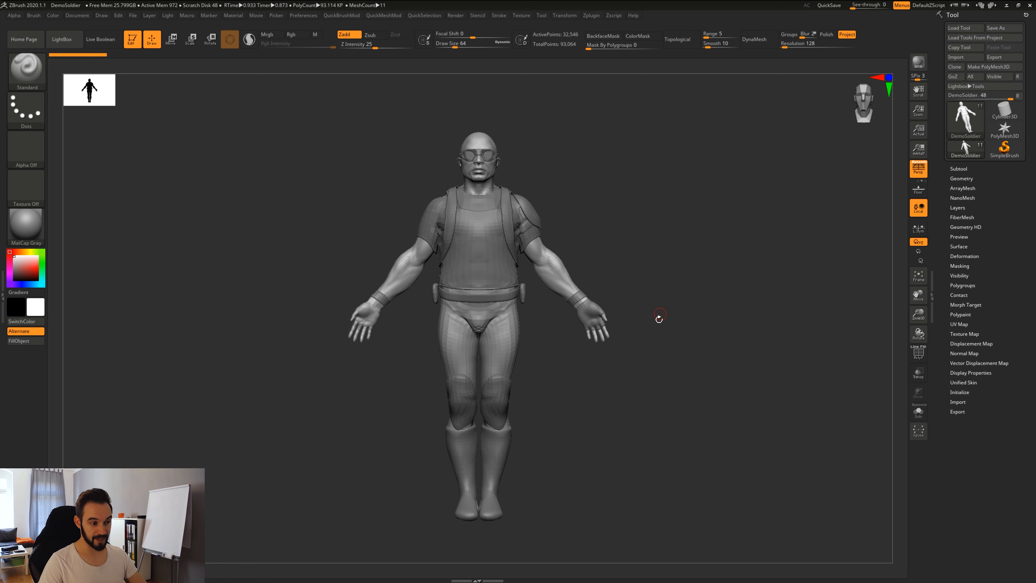
left_click_drag(647, 250, 672, 250)
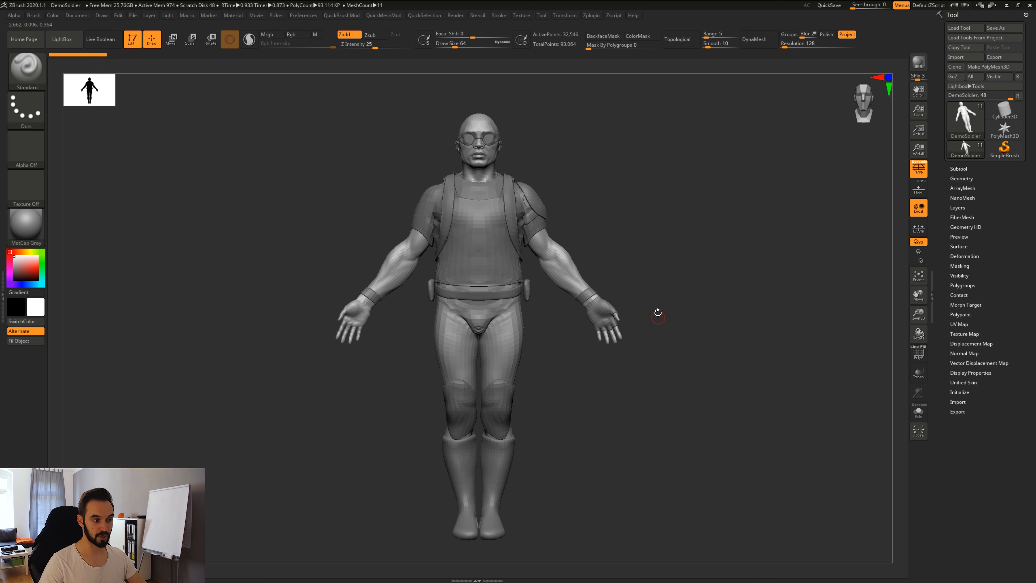
left_click_drag(654, 279, 713, 559)
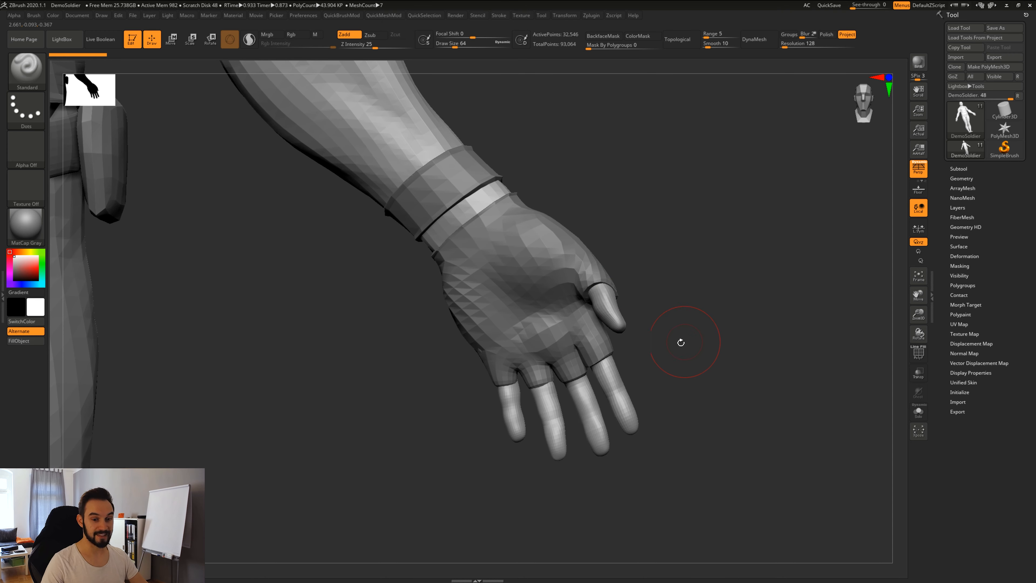
Orbit around the soldier's gloved hand from several sides and zoom in close on it.
left_click_drag(762, 380, 621, 315)
left_click_drag(671, 355, 605, 330)
left_click_drag(568, 380, 587, 308)
left_click_drag(673, 347, 696, 388)
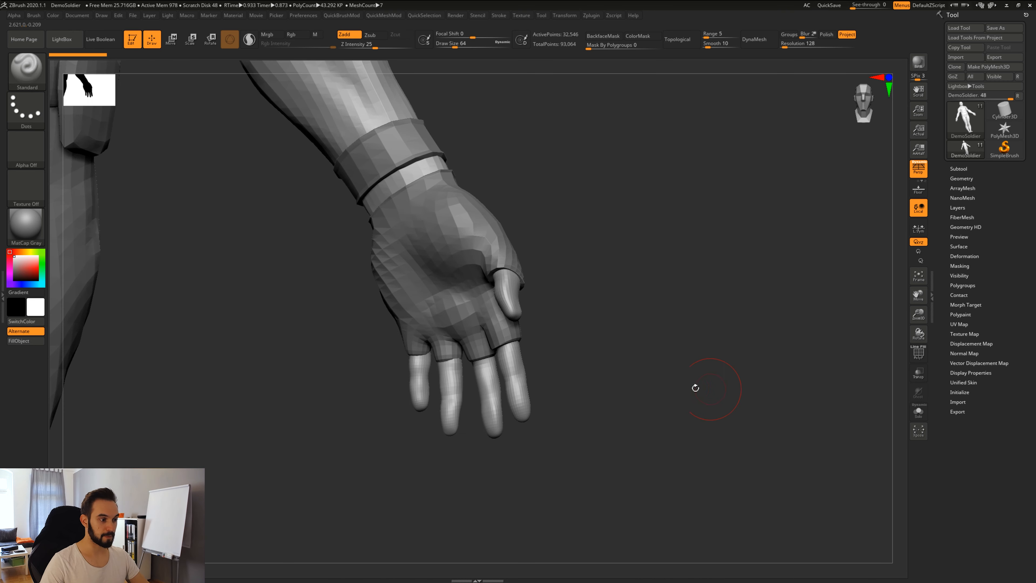
left_click_drag(694, 467, 592, 364, "alt")
left_click_drag(519, 450, 846, 263, "alt")
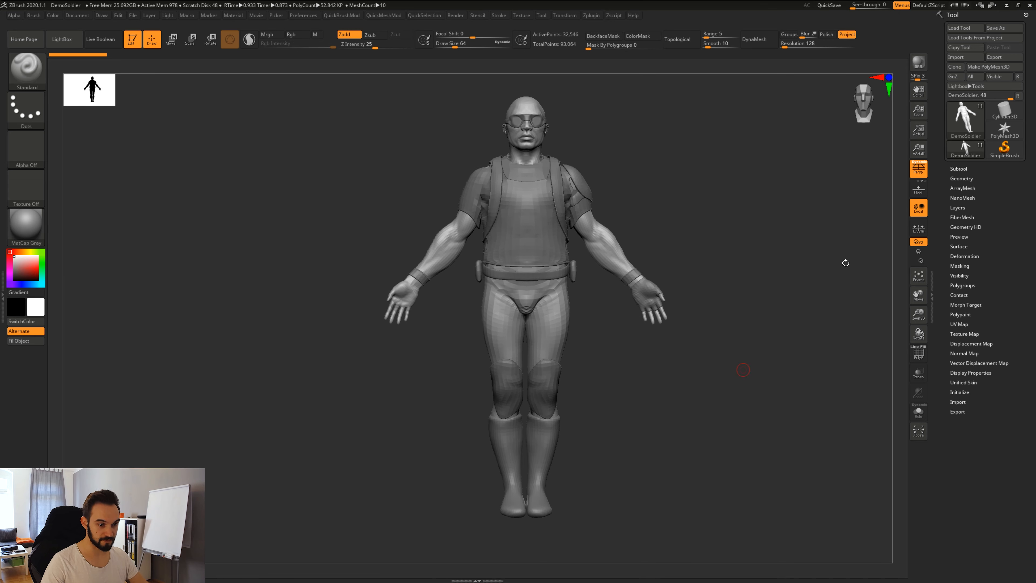
Switch off Local and rotate the soldier through three-quarter and side views back to front.
left_click(919, 208)
left_click_drag(726, 421, 514, 481)
left_click_drag(693, 412, 832, 402)
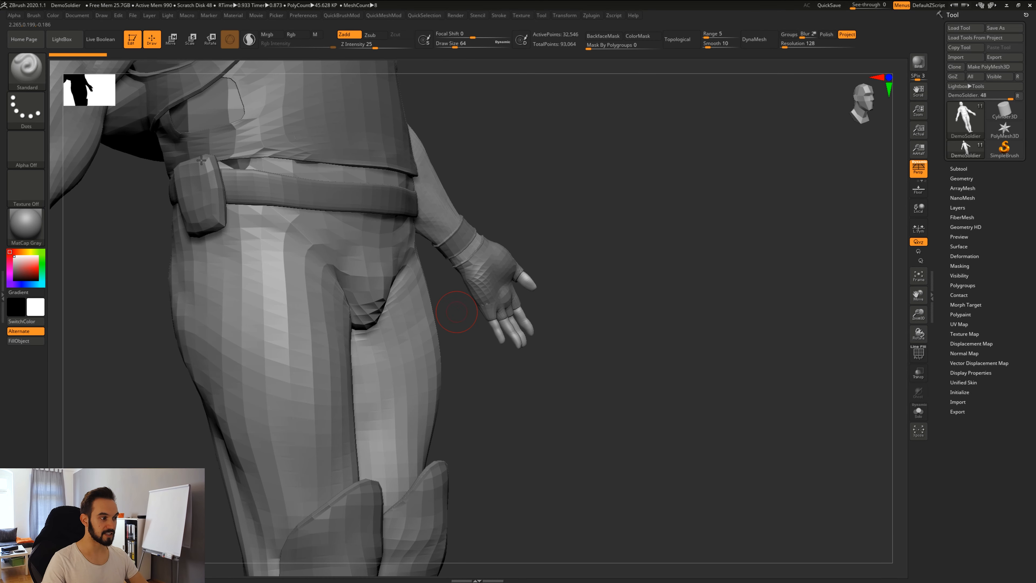
left_click_drag(771, 379, 842, 204)
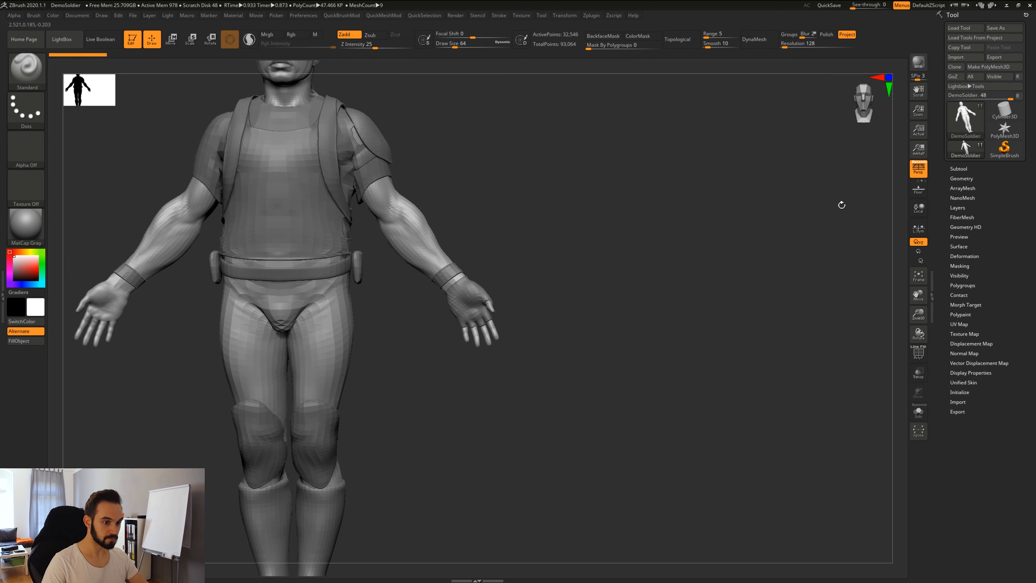
Turn Local back on and pan the soldier down and right until fully framed.
left_click(920, 209)
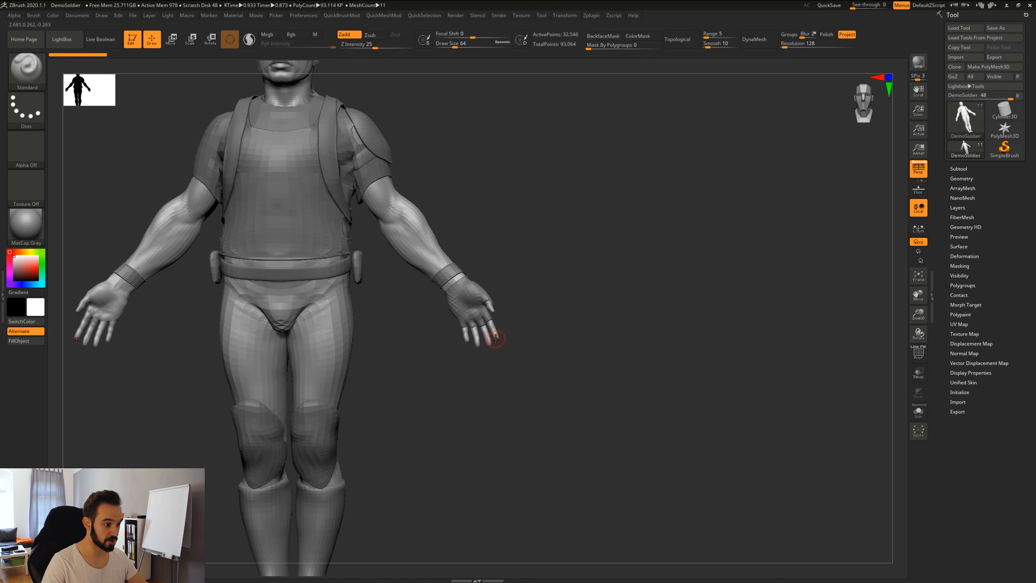
left_click_drag(496, 339, 655, 370, "alt")
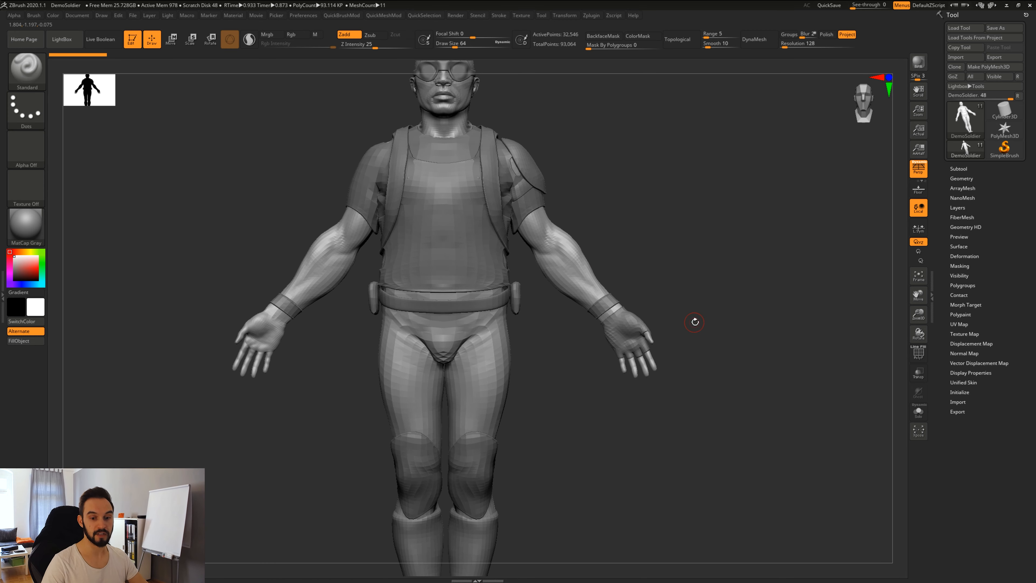
left_click_drag(693, 263, 719, 315, "alt")
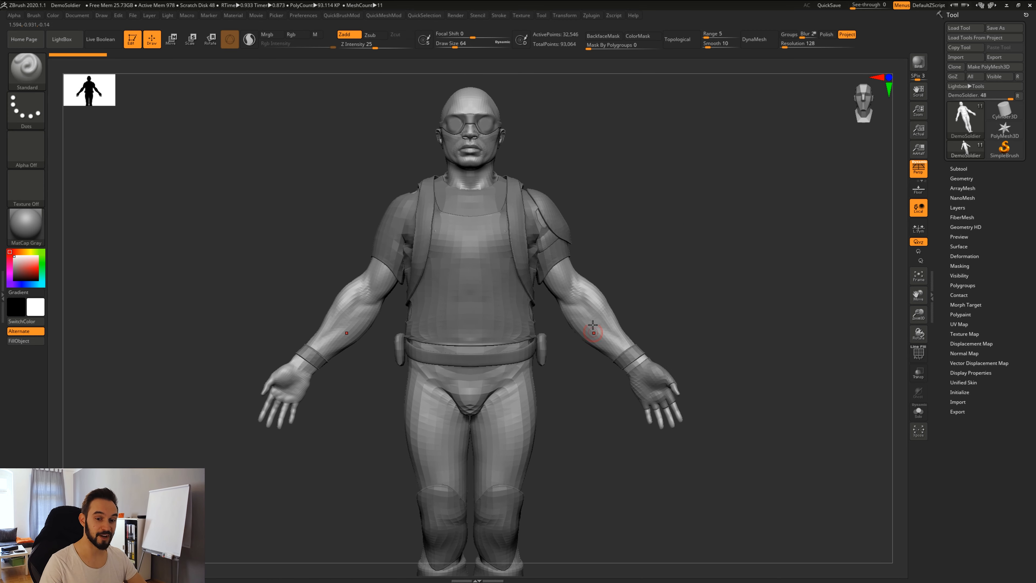
left_click_drag(603, 194, 701, 399, "alt")
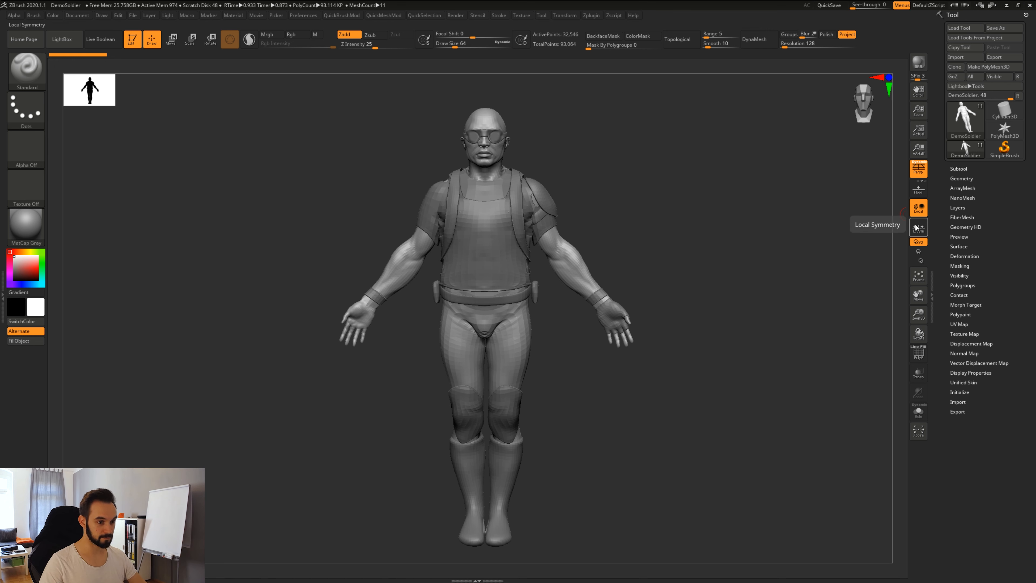
Tilt the soldier back, toggle local symmetry, and pan it lower in view.
left_click_drag(701, 383, 655, 414)
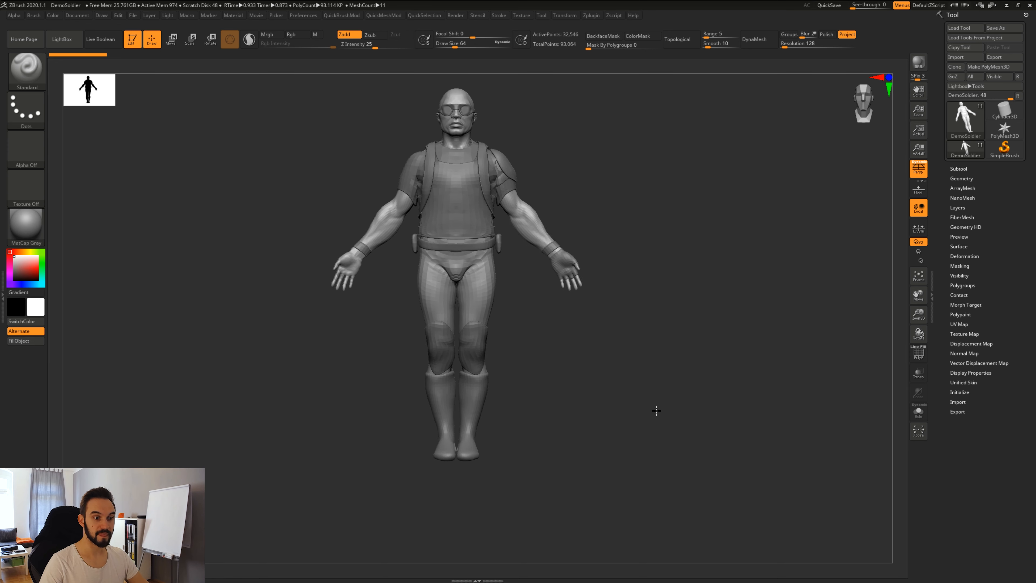
left_click(916, 230)
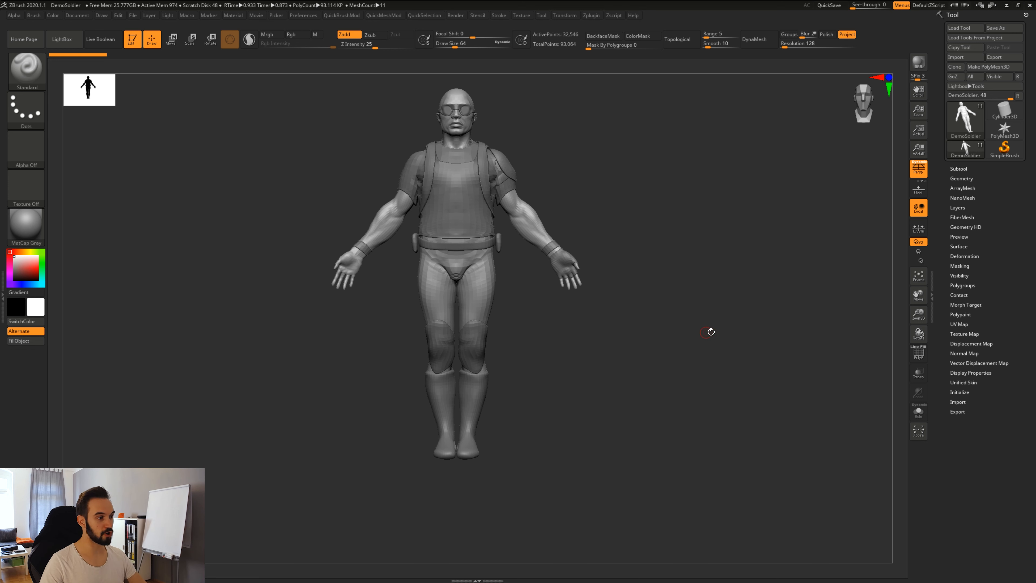
left_click_drag(710, 331, 712, 377, "alt")
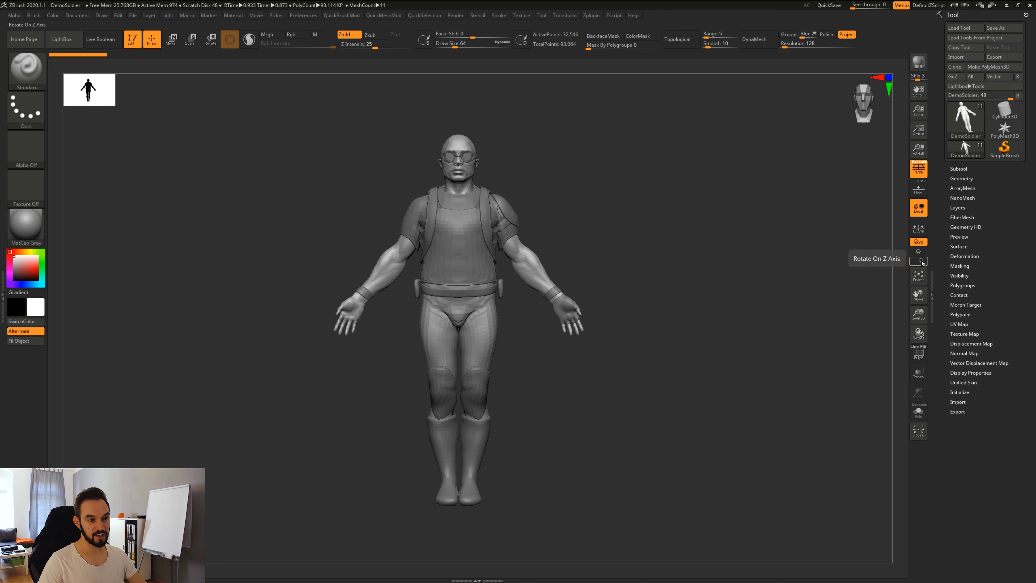
Spin the soldier around the Y axis only to a back view, then roll it around Z only.
left_click(921, 256)
left_click_drag(695, 367, 857, 351)
left_click(915, 261)
left_click_drag(766, 355, 883, 339)
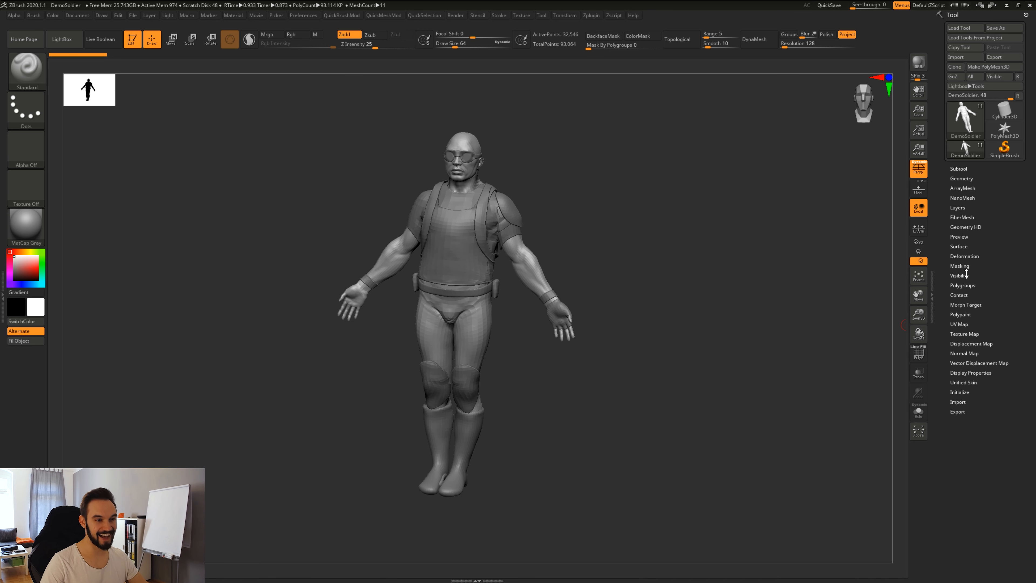
Restore free XYZ rotation, turn the soldier front-on, and frame it.
left_click(915, 243)
left_click_drag(675, 322, 641, 385)
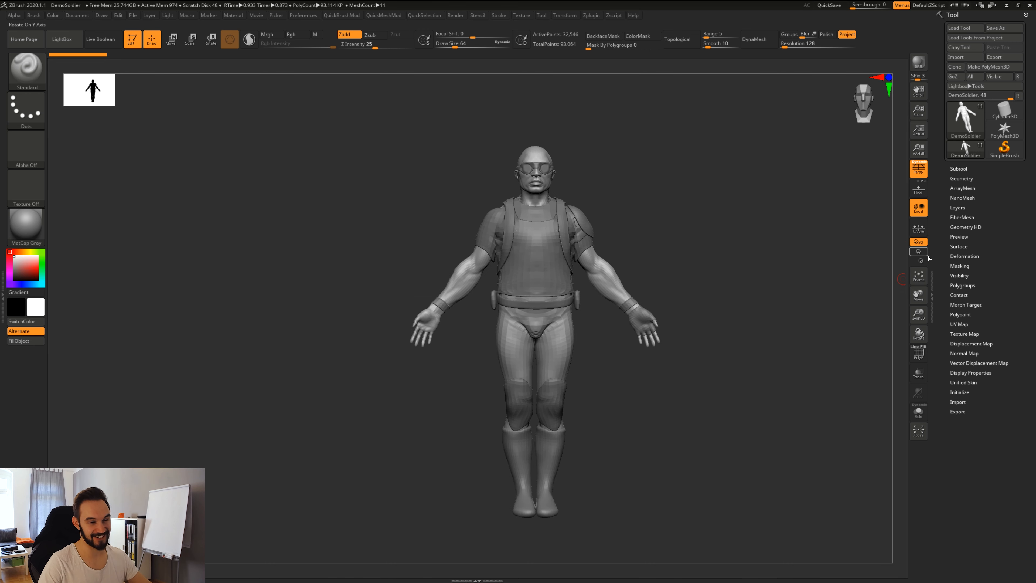
left_click(919, 274)
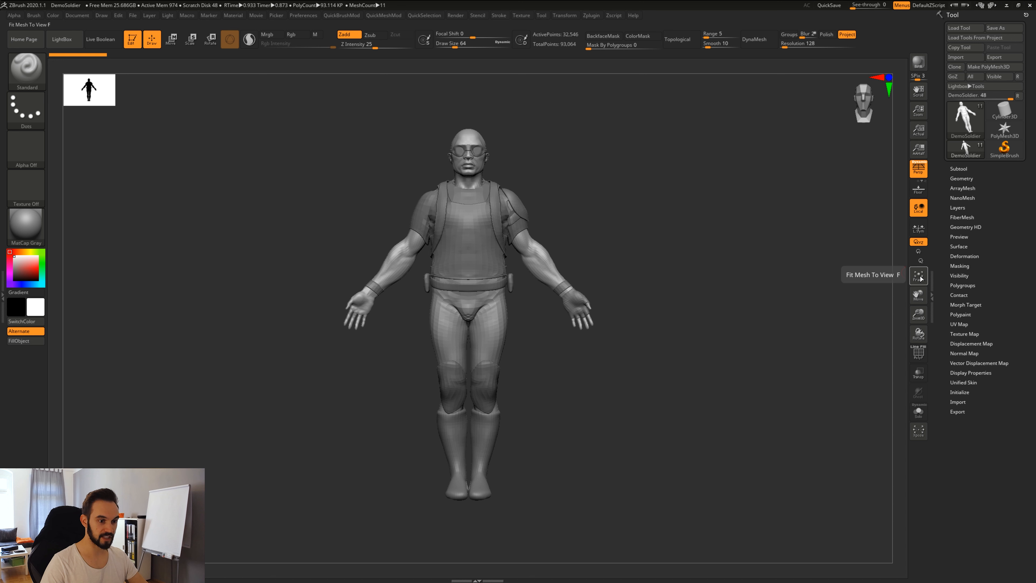
left_click_drag(714, 471, 493, 251, "alt")
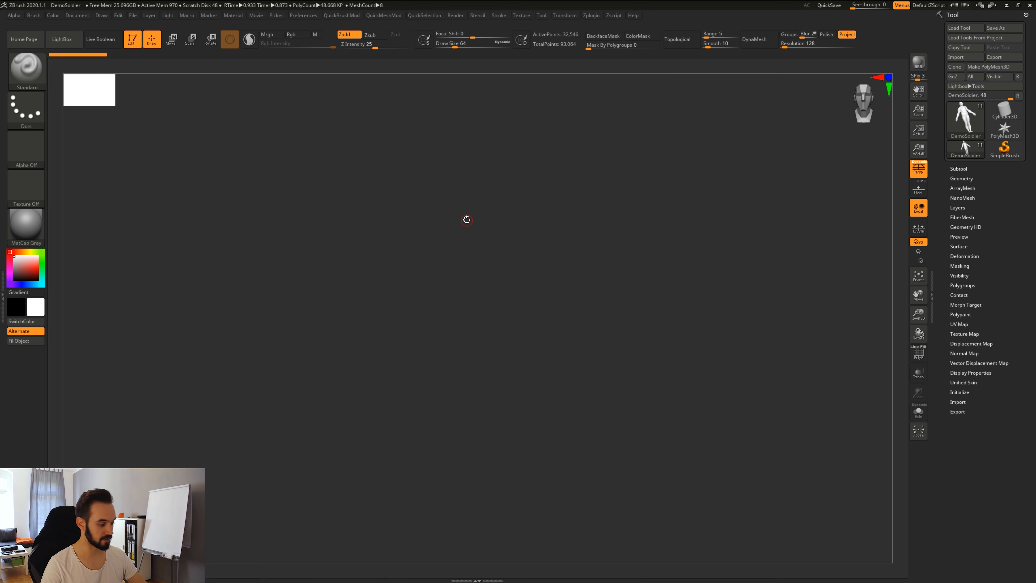
Frame the soldier with F, then pan and zoom in close on the pelvis.
key("f")
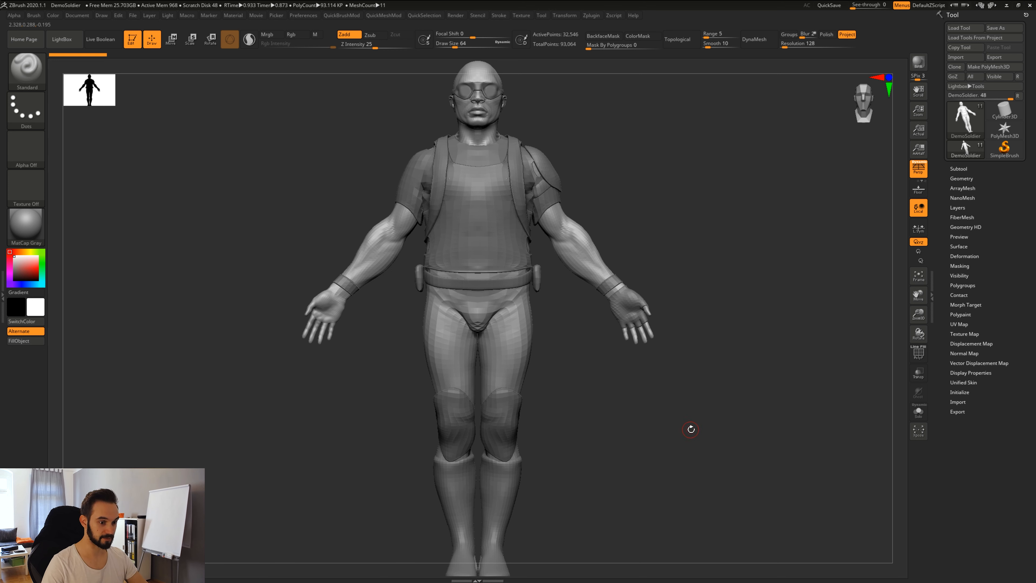
key("f")
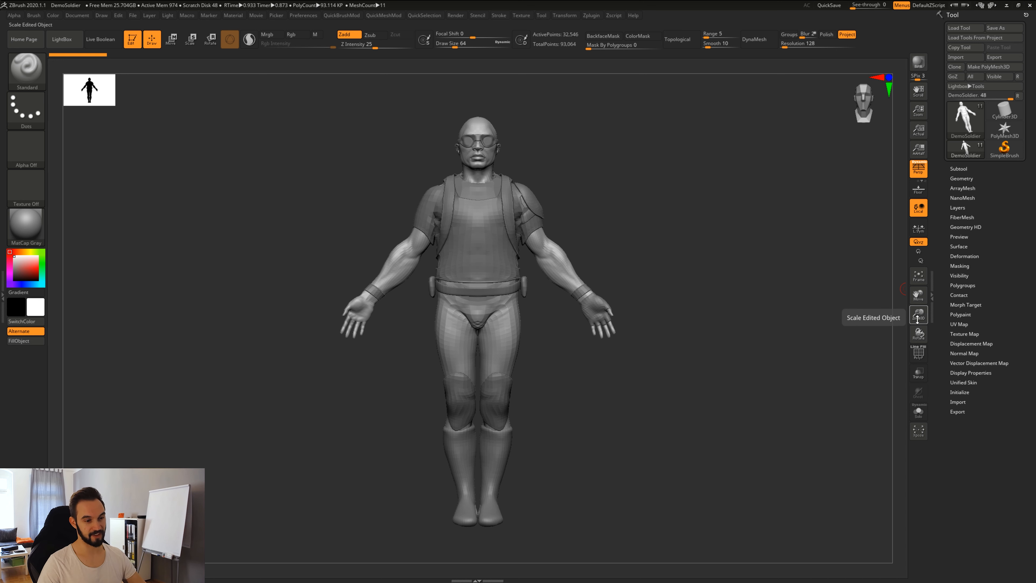
left_click_drag(918, 296, 919, 333)
left_click_drag(627, 400, 633, 427, "alt")
mouse_move(711, 432)
left_mouse_down("alt")
mouse_move(597, 442)
mouse_move(701, 433)
left_mouse_up("alt")
left_click_drag(755, 387, 732, 399, "alt")
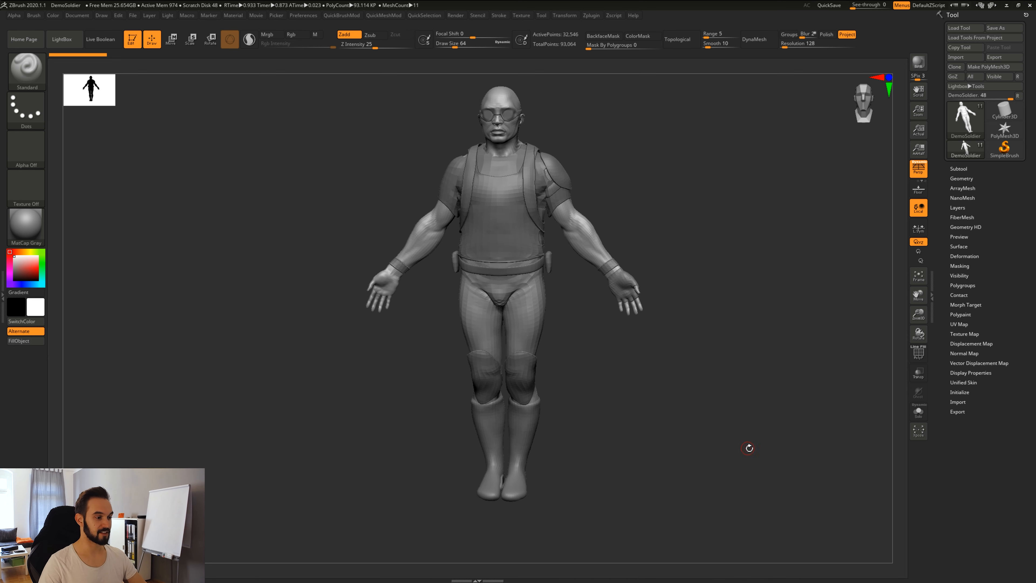
left_click_drag(701, 290, 683, 308, "alt")
left_click_drag(733, 342, 720, 404, "alt")
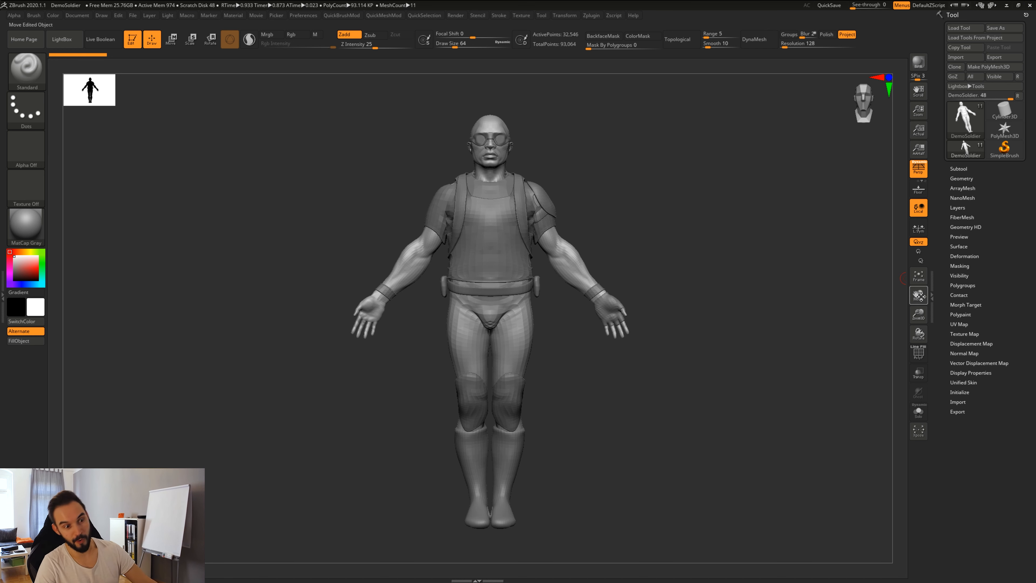
Rotate the soldier to a three-quarter view, then return to a zoomed-out front view.
mouse_move(918, 293)
left_mouse_down()
mouse_move(902, 286)
mouse_move(920, 300)
mouse_move(920, 284)
left_mouse_up()
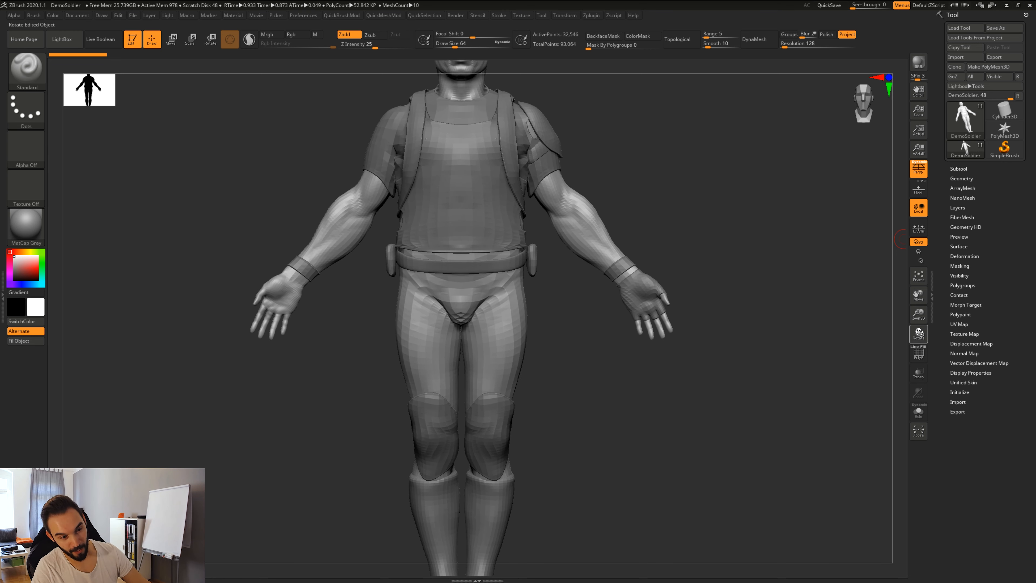
left_click_drag(918, 333, 526, 282)
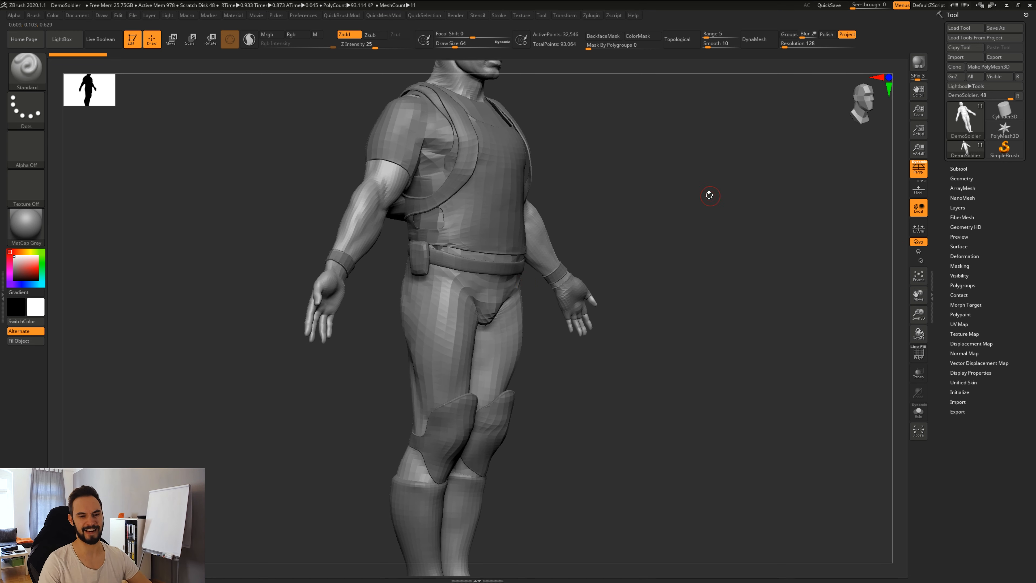
left_click_drag(732, 265, 736, 338)
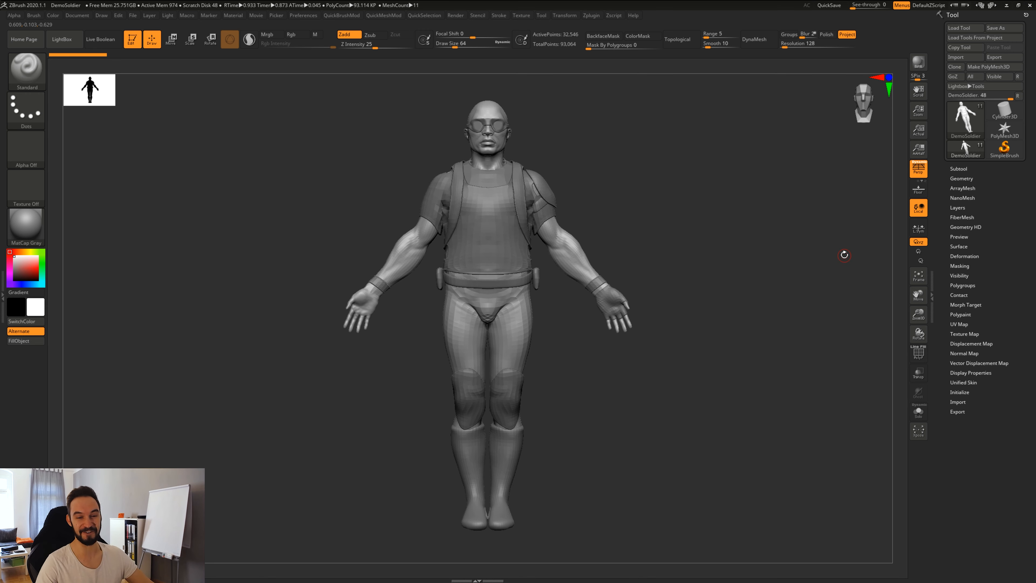
left_click(919, 355)
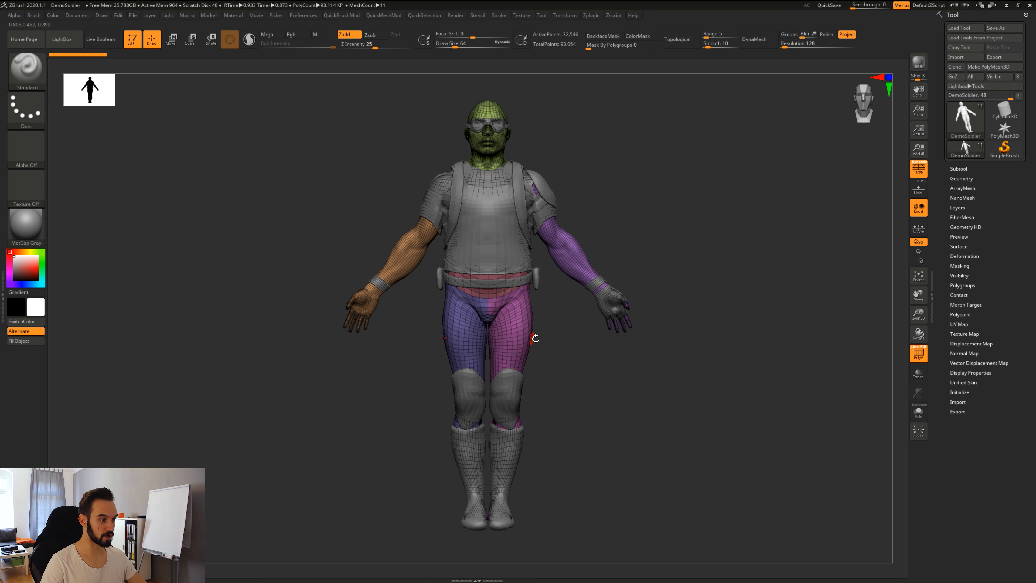
key("shift")
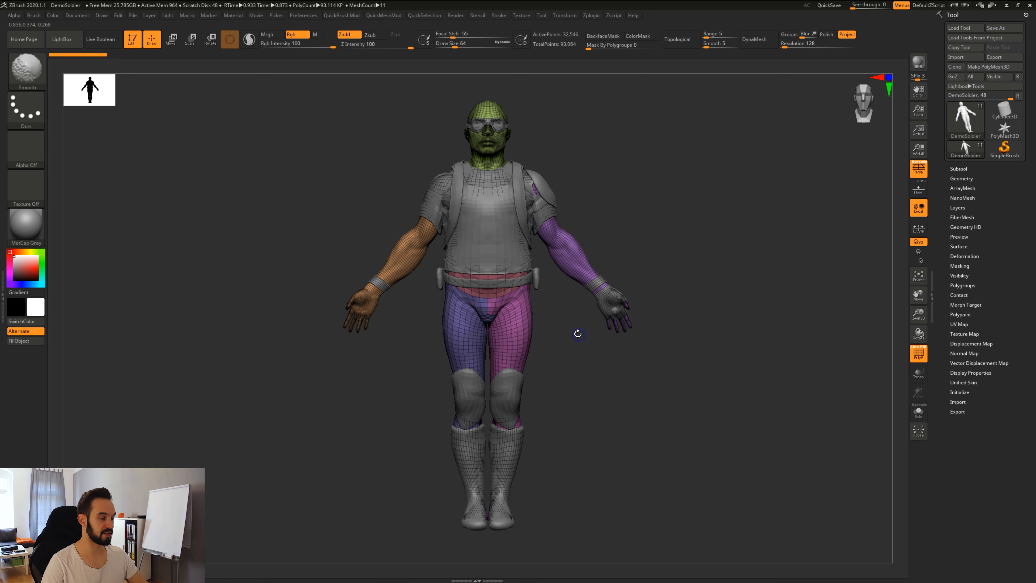
key("shift+f")
key("shift+f")
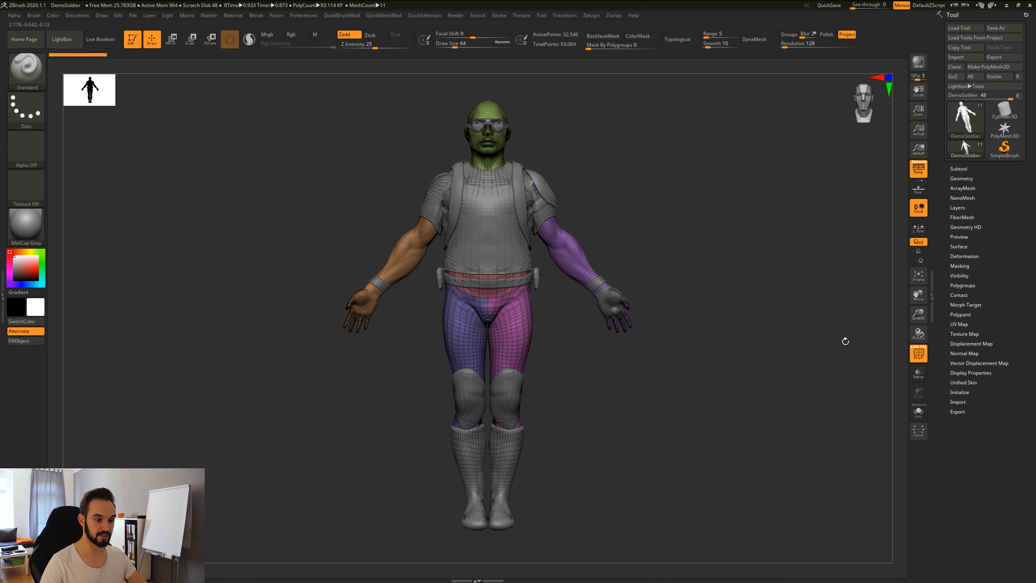
left_click(919, 353)
left_click(918, 352)
left_click(919, 353)
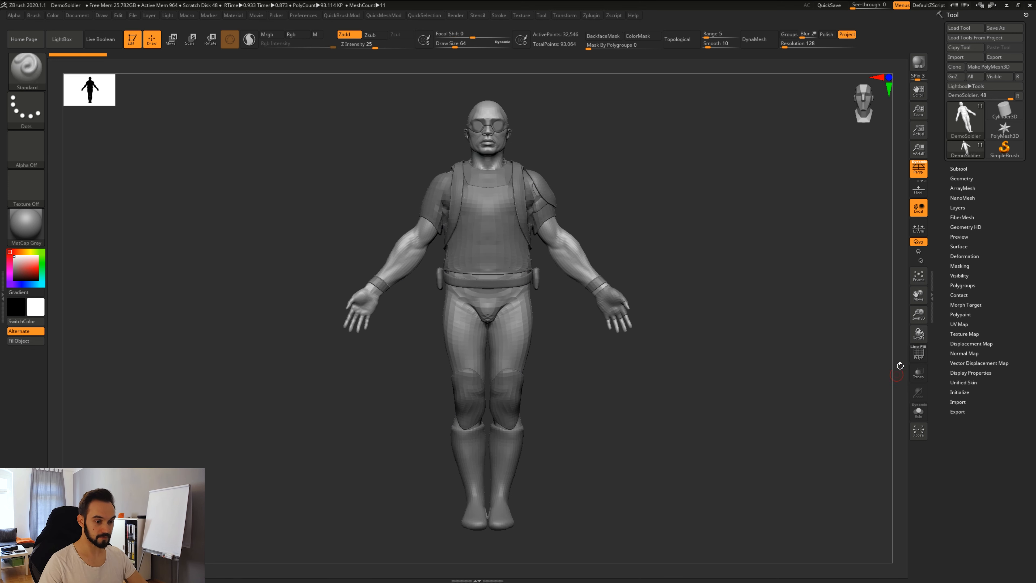
left_click_drag(710, 373, 701, 381, "alt")
left_click_drag(630, 402, 623, 397, "alt")
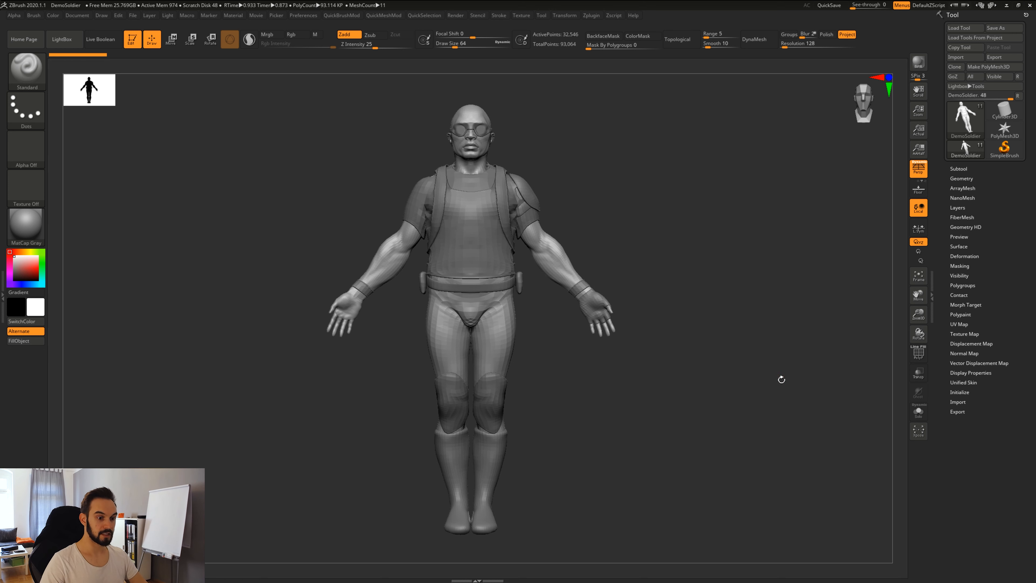
left_click(920, 376)
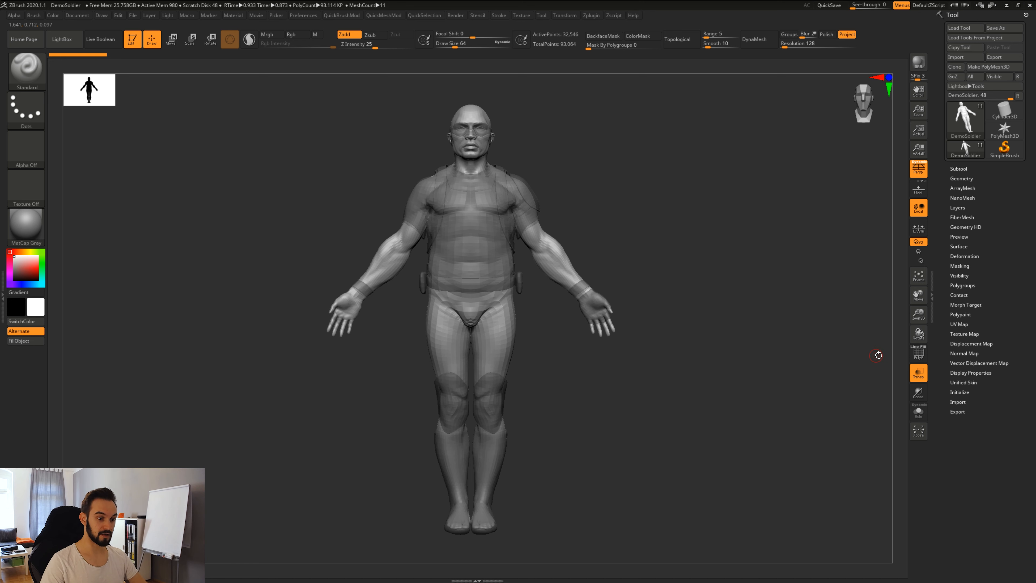
left_click(918, 374)
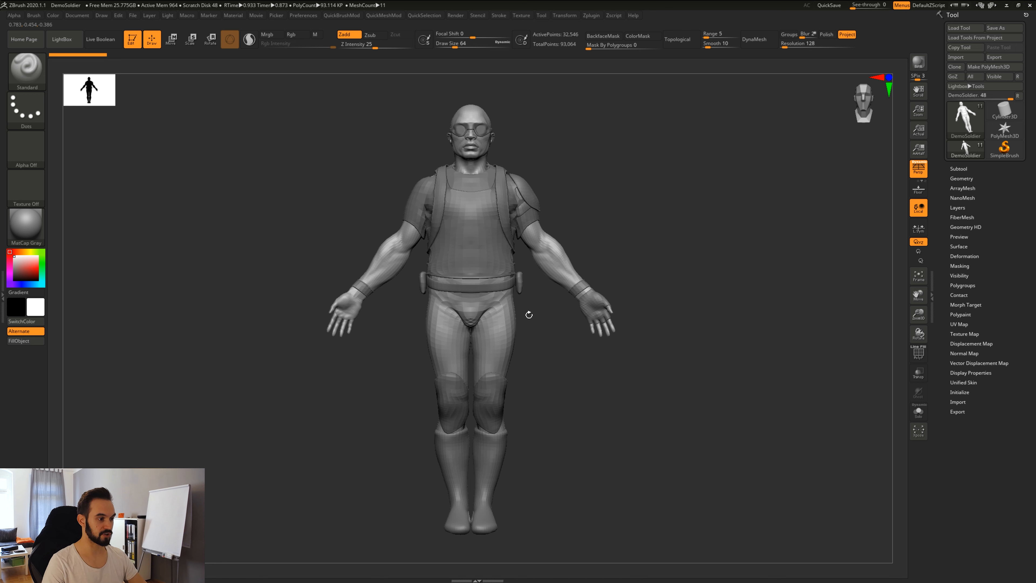
left_click_drag(529, 315, 648, 342, "shift")
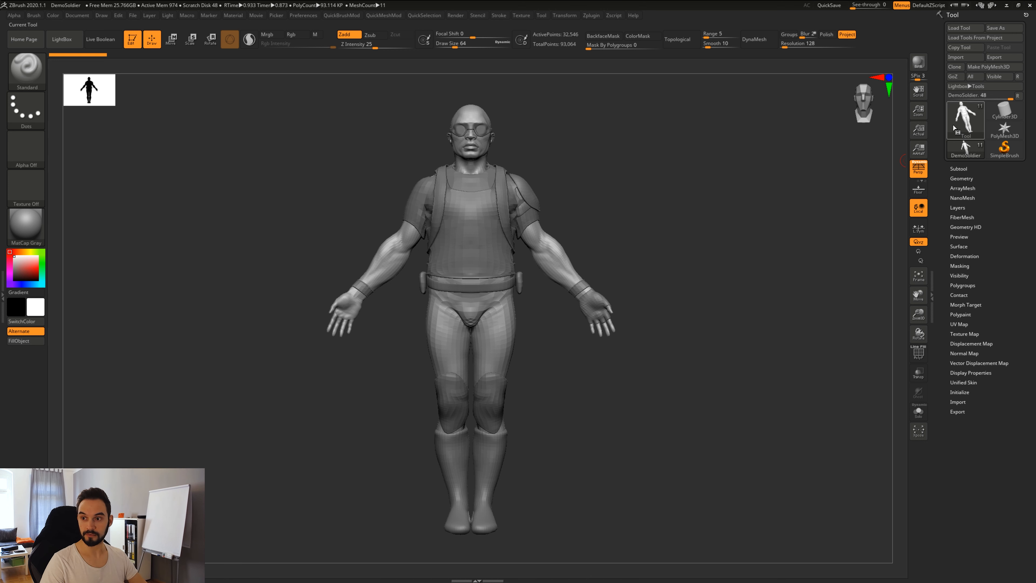
Select the DemoSoldier row in the Subtool list, then remove the Tool palette from the tray.
left_click(960, 169)
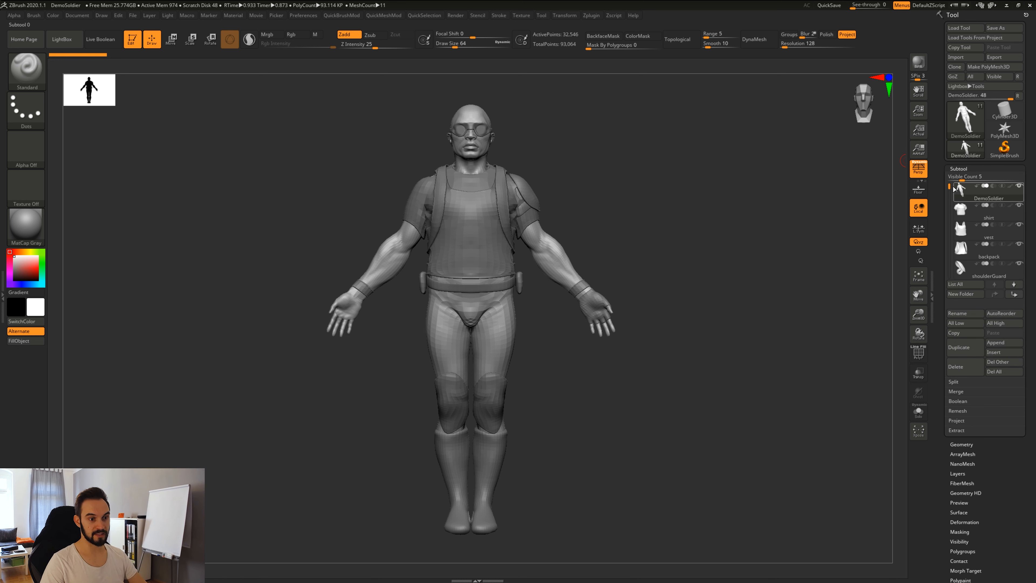
mouse_move(955, 188)
left_mouse_down()
mouse_move(953, 250)
mouse_move(953, 188)
left_mouse_up()
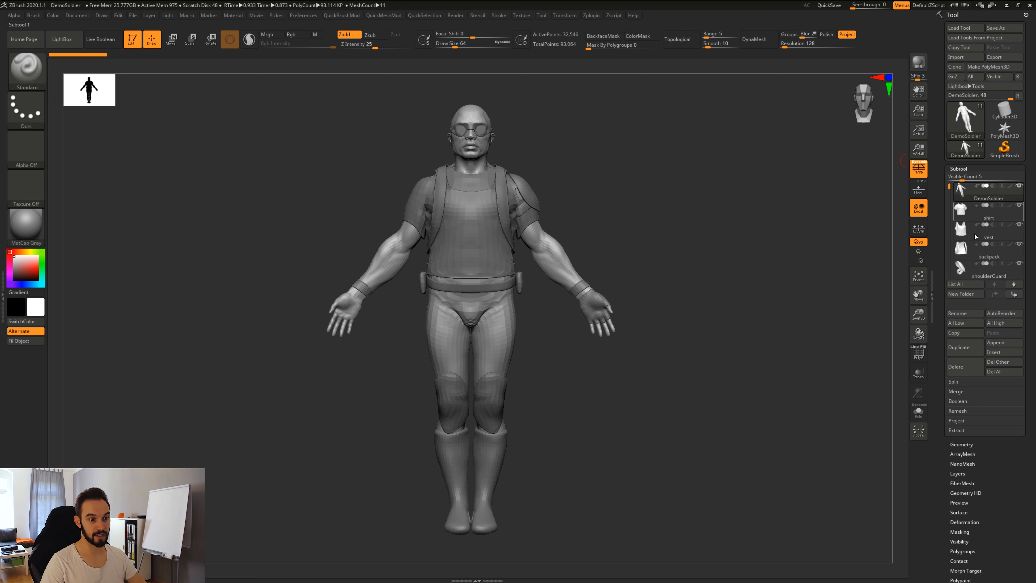
left_click(963, 192)
mouse_move(958, 191)
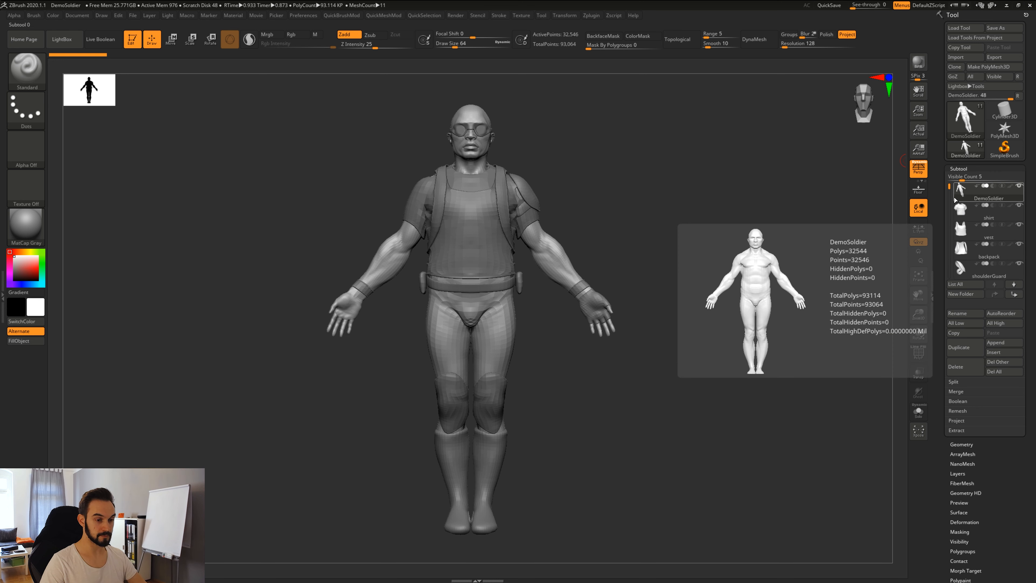
mouse_move(952, 111)
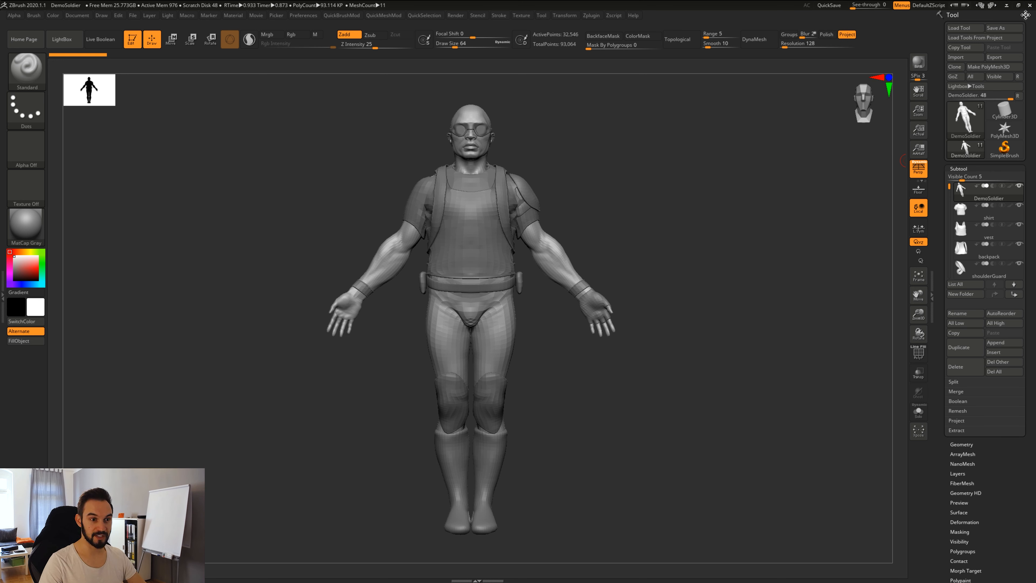
left_click(1025, 15)
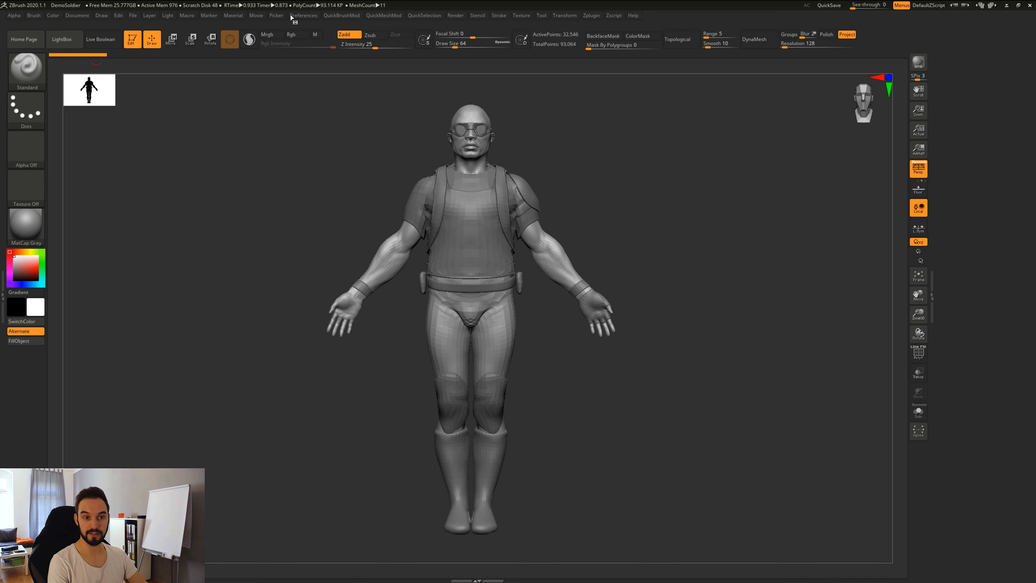
Dock the Tool palette into the right tray beside the canvas.
left_click(542, 16)
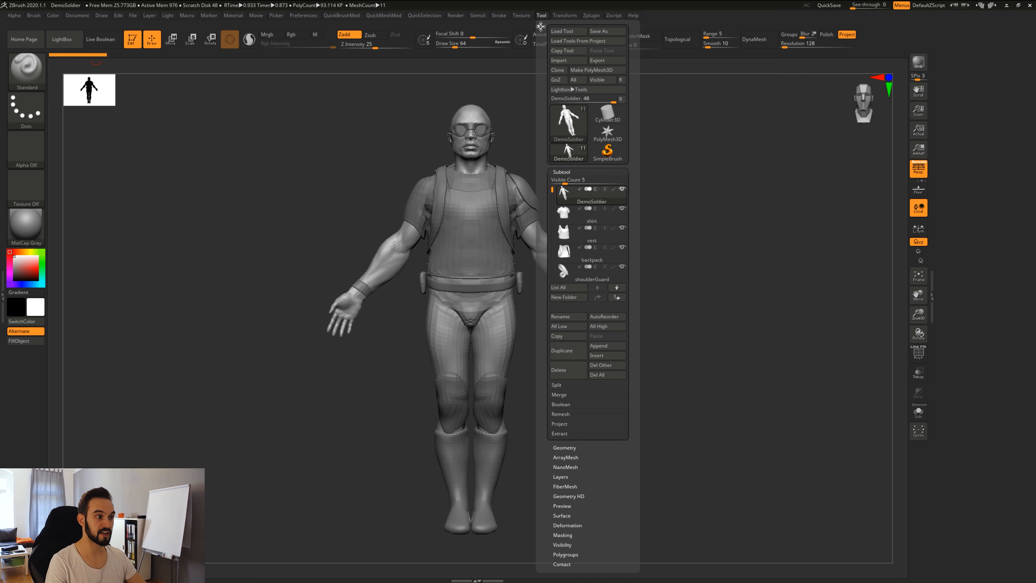
left_click(541, 26)
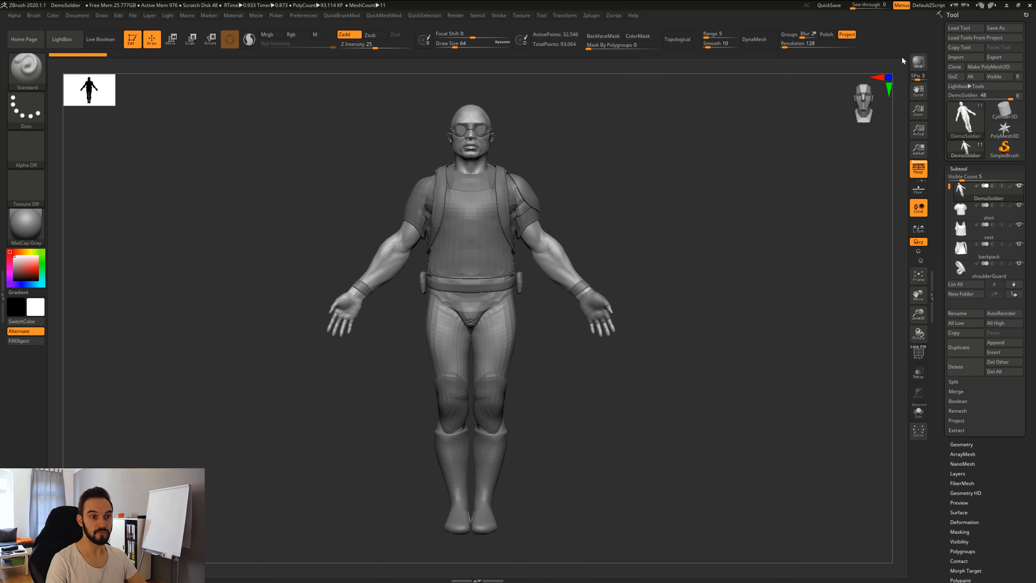
left_click(1026, 15)
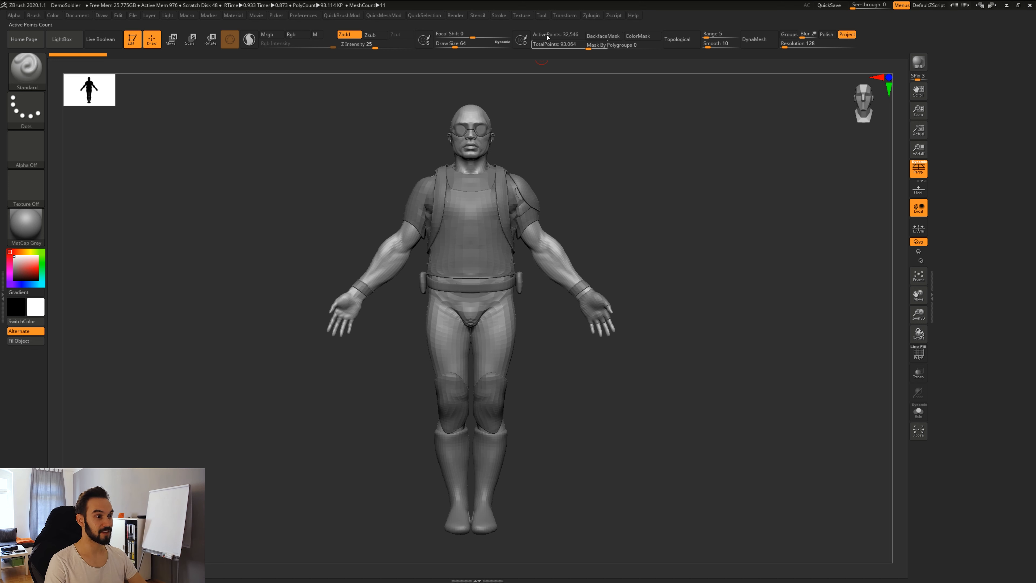
left_click(541, 15)
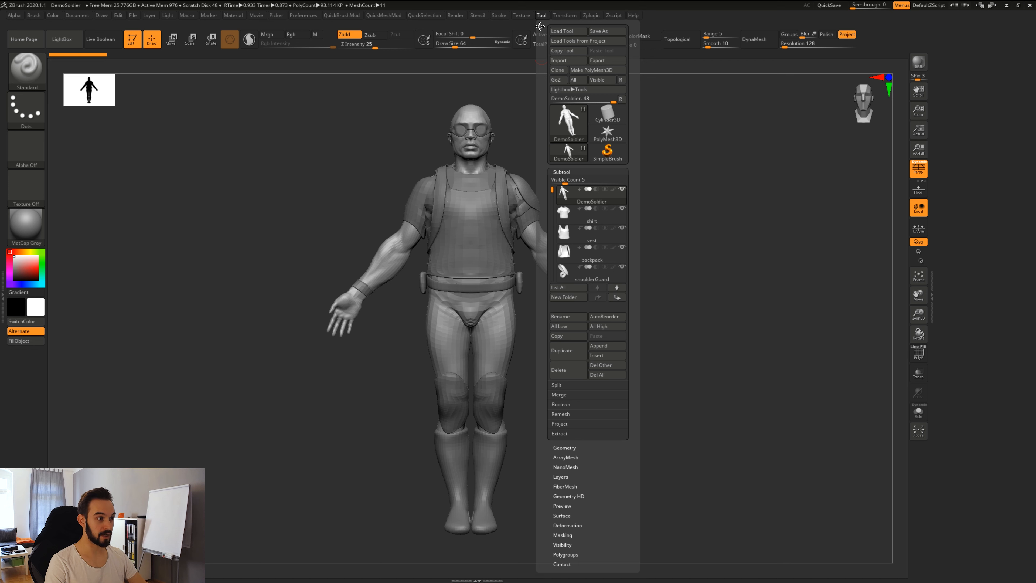
left_click_drag(539, 25, 967, 121)
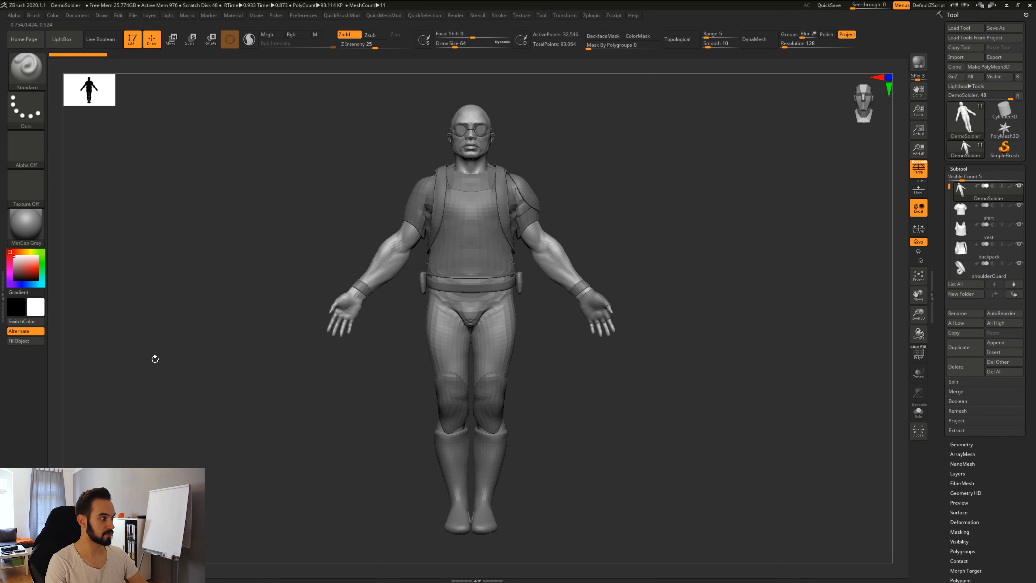
Try the Tool palette in the left tray, then dock it back in the right tray.
left_click(5, 296)
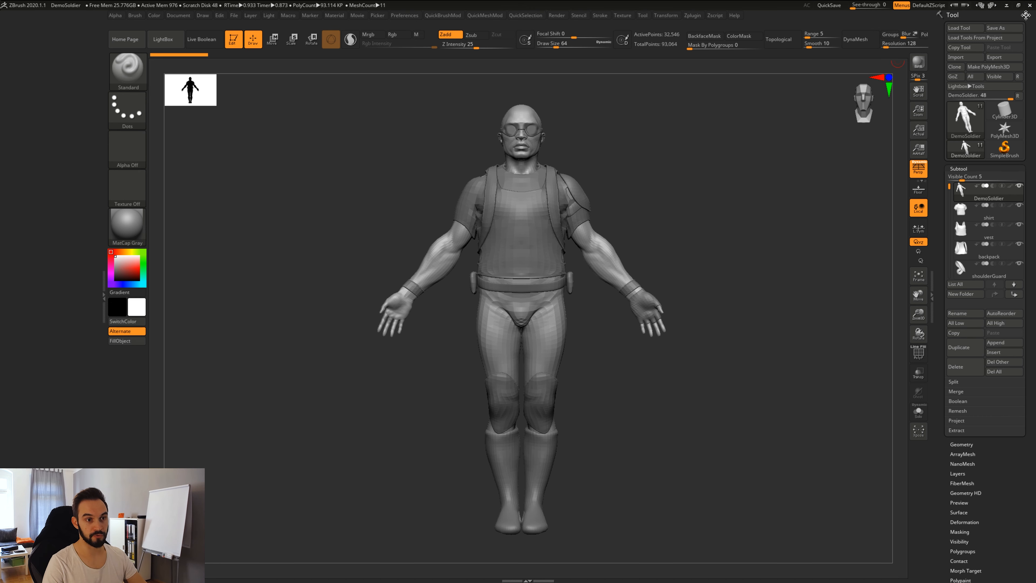
left_click_drag(1026, 15, 90, 160)
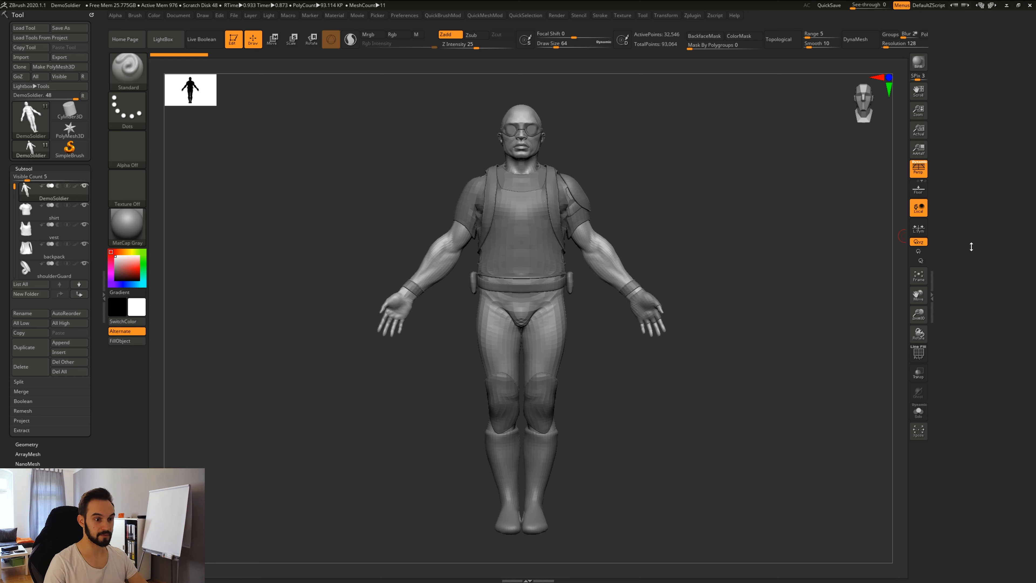
double_click(934, 299)
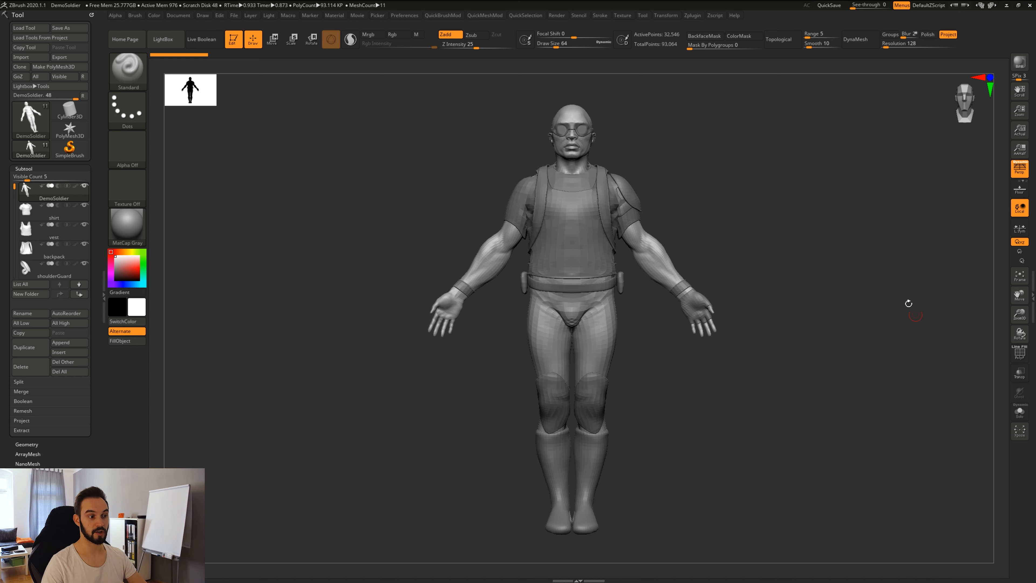
double_click(1032, 295)
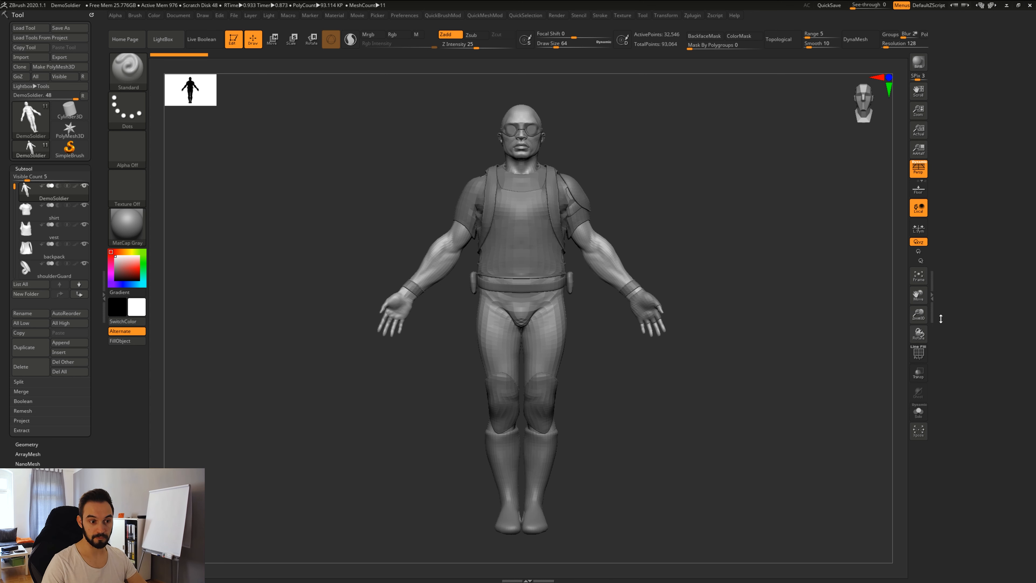
left_click_drag(90, 15, 979, 133)
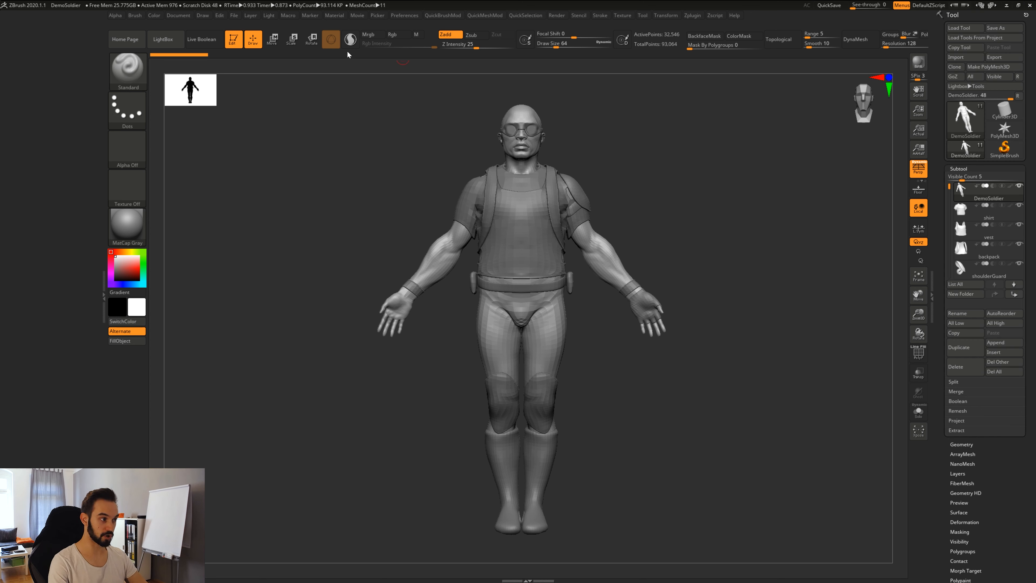
Dock the Document palette and the Brush palette below it in the left tray.
left_click(205, 17)
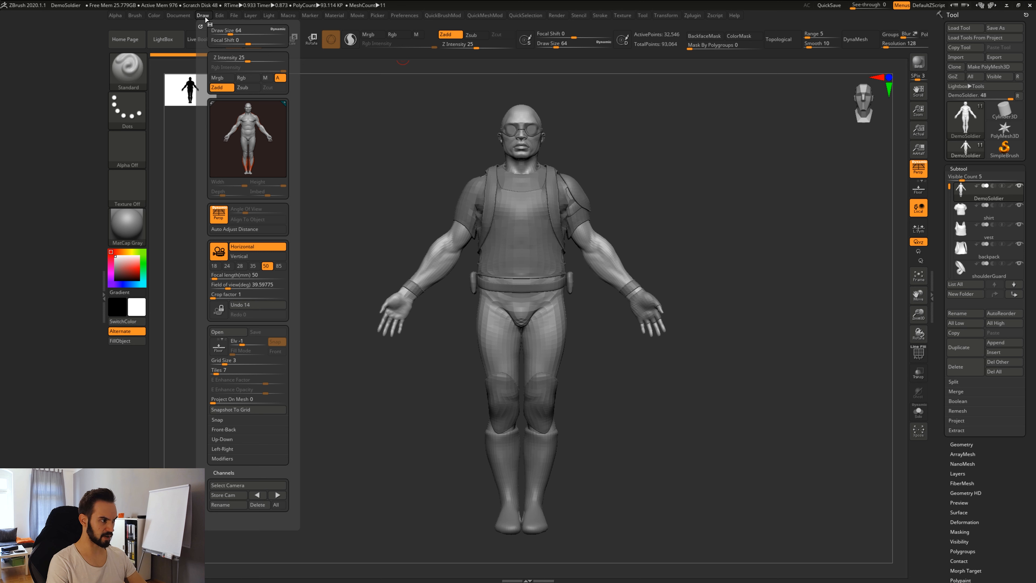
left_click(181, 17)
left_click_drag(167, 28, 73, 37)
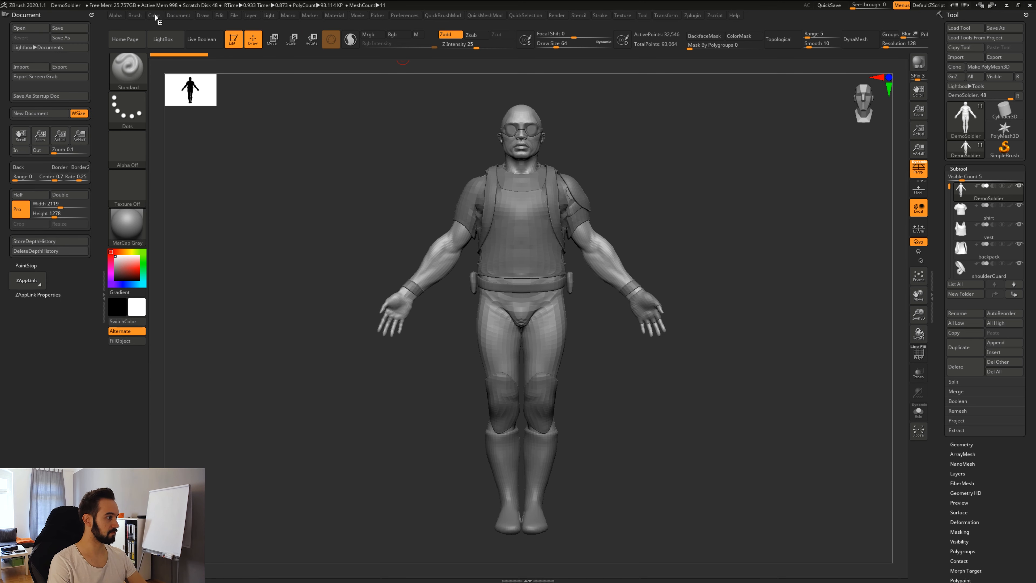
left_click(139, 16)
left_click_drag(134, 24, 78, 323)
left_click(183, 17)
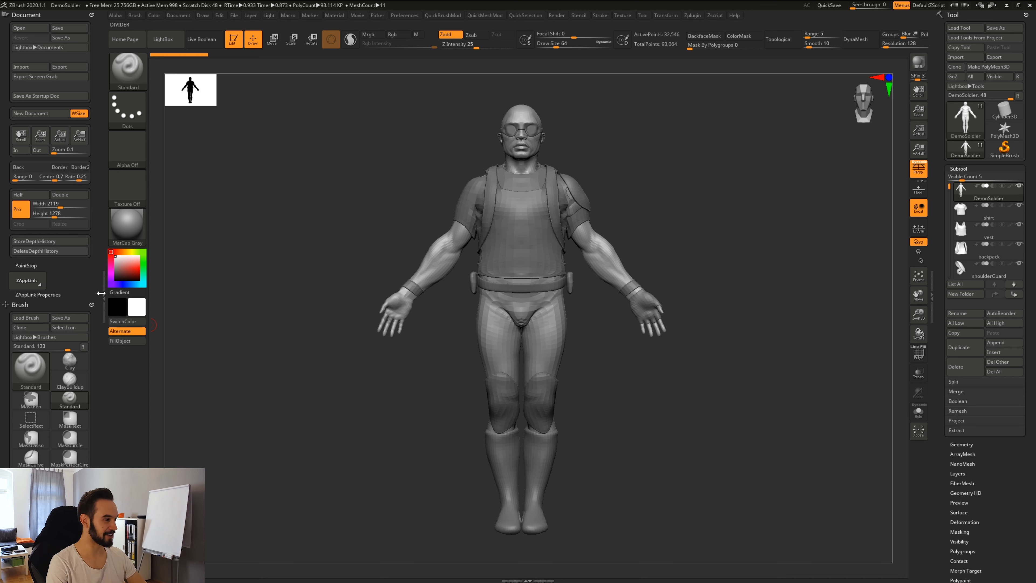
Collapse and expand the Document palette, remove both palettes, and close the empty tray.
left_click(92, 13)
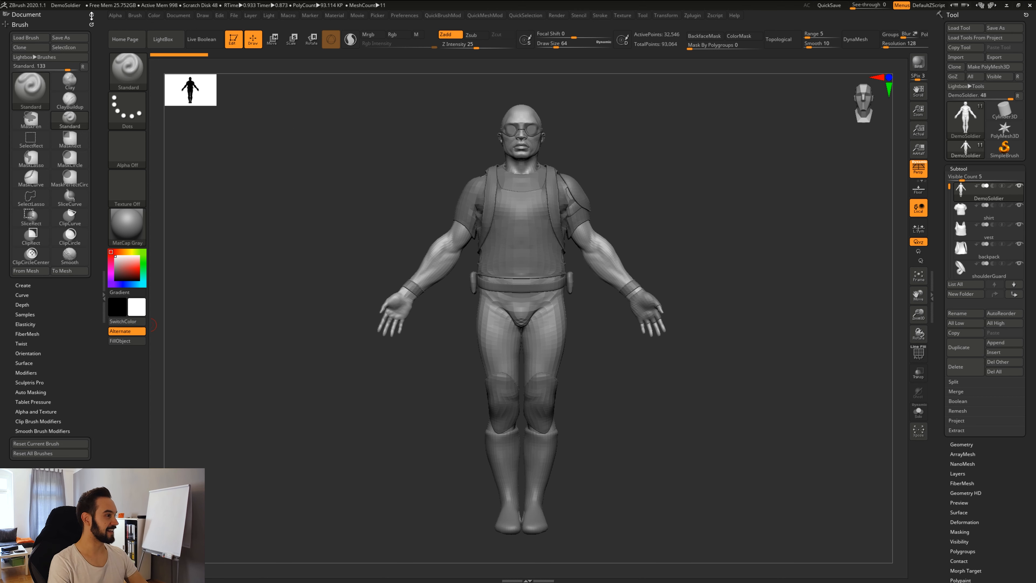
left_click(91, 16)
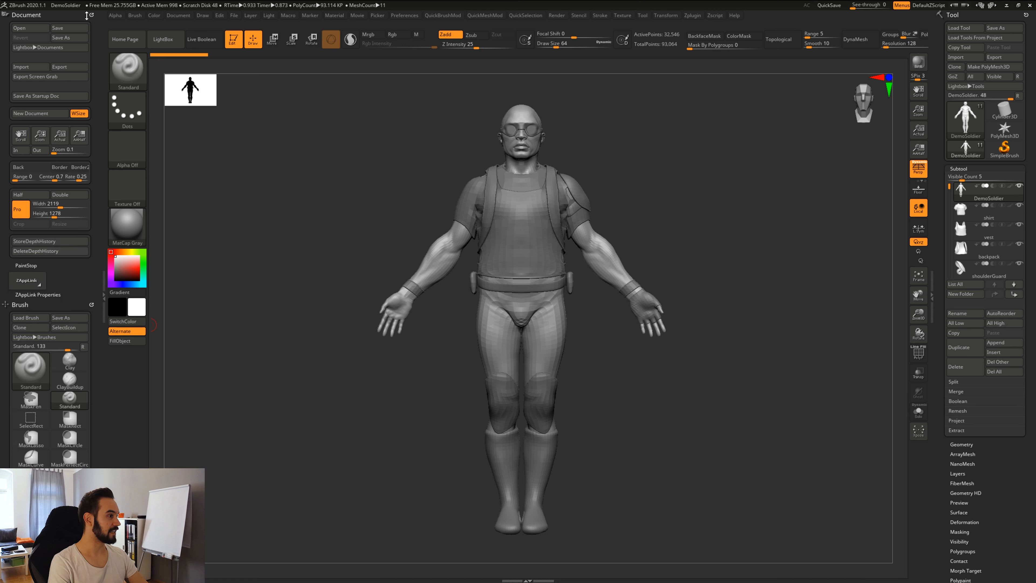
left_click(92, 306)
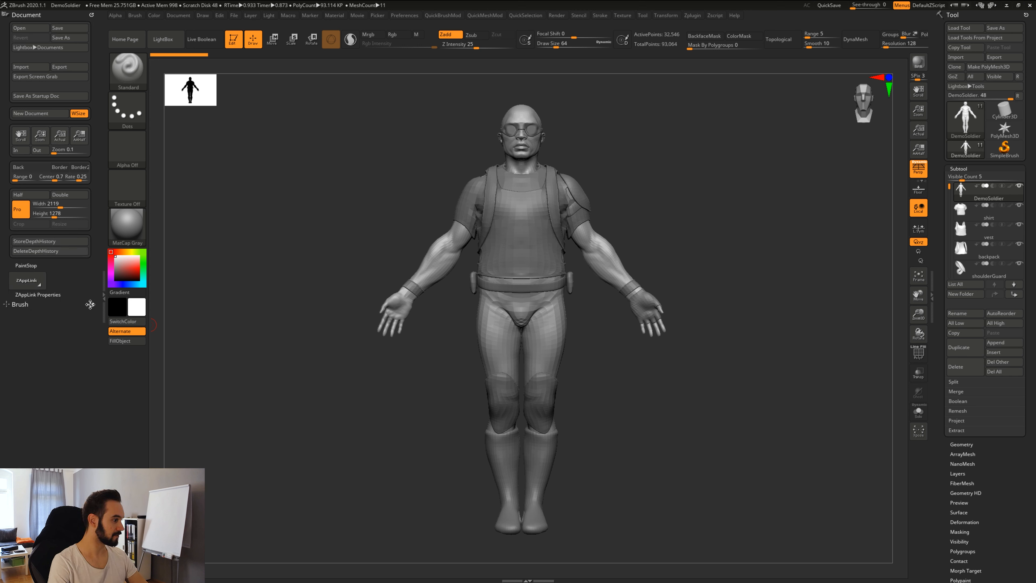
left_click(92, 15)
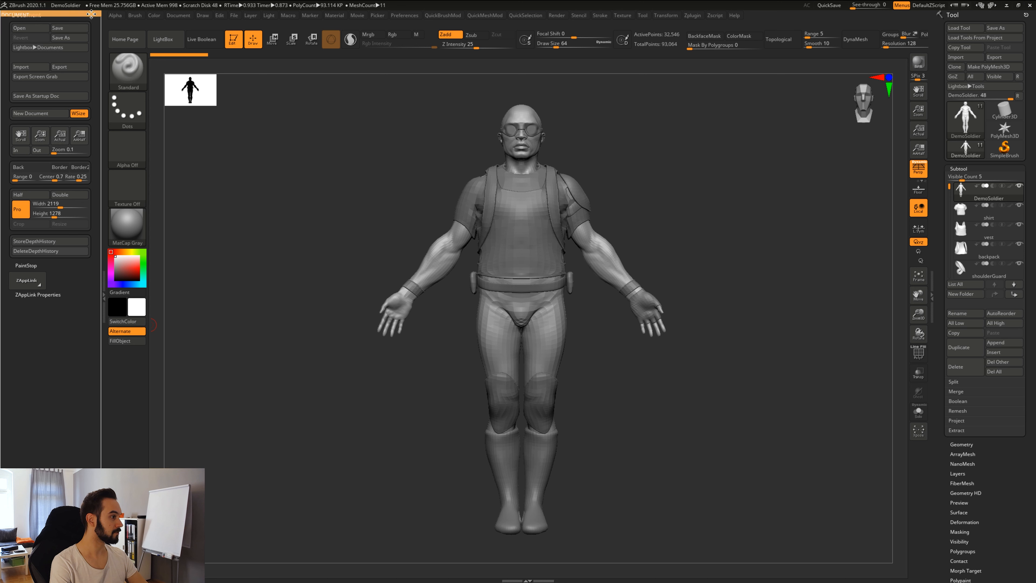
left_click(103, 297)
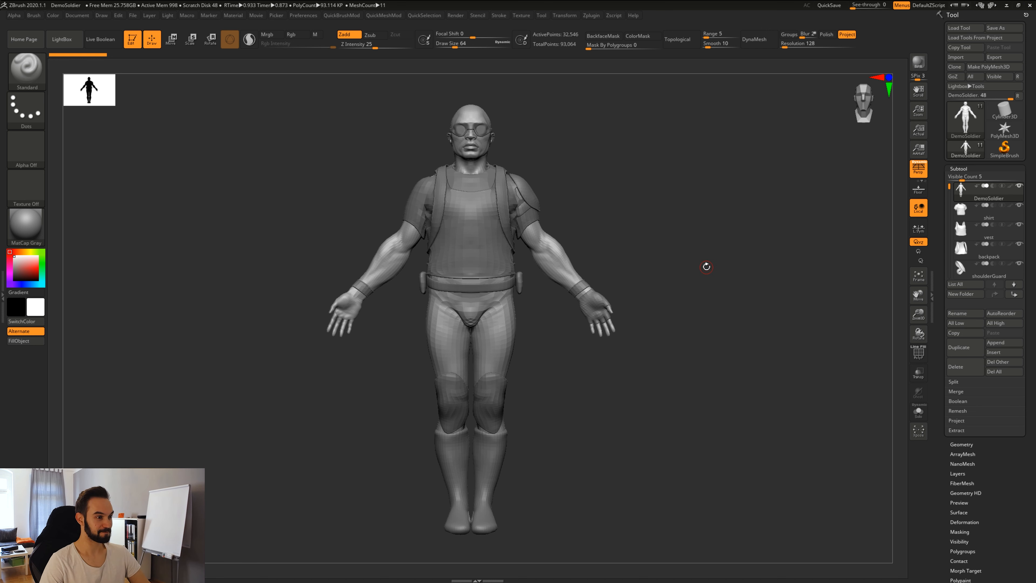
left_click(959, 169)
left_click(962, 169)
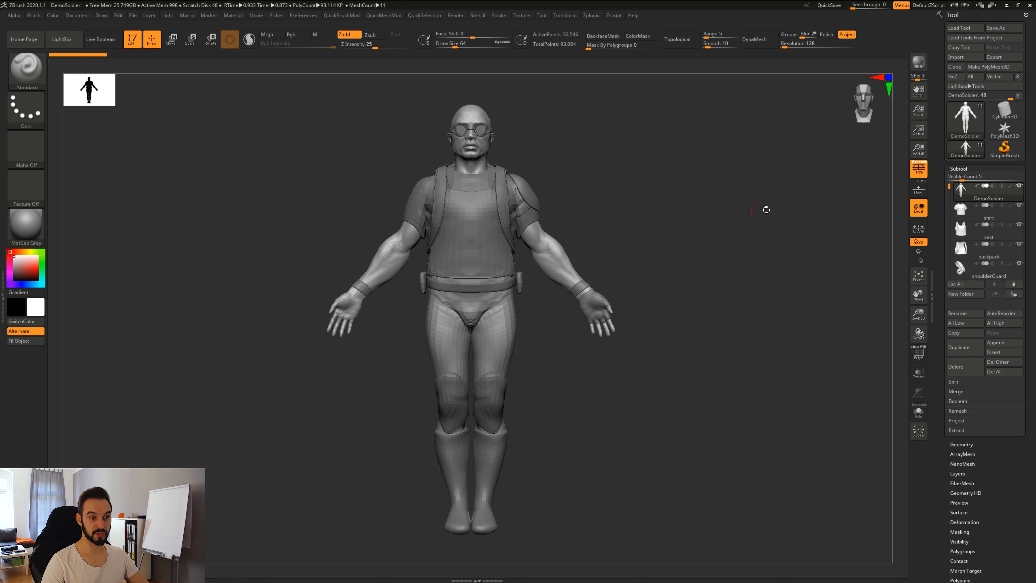
left_click(964, 210)
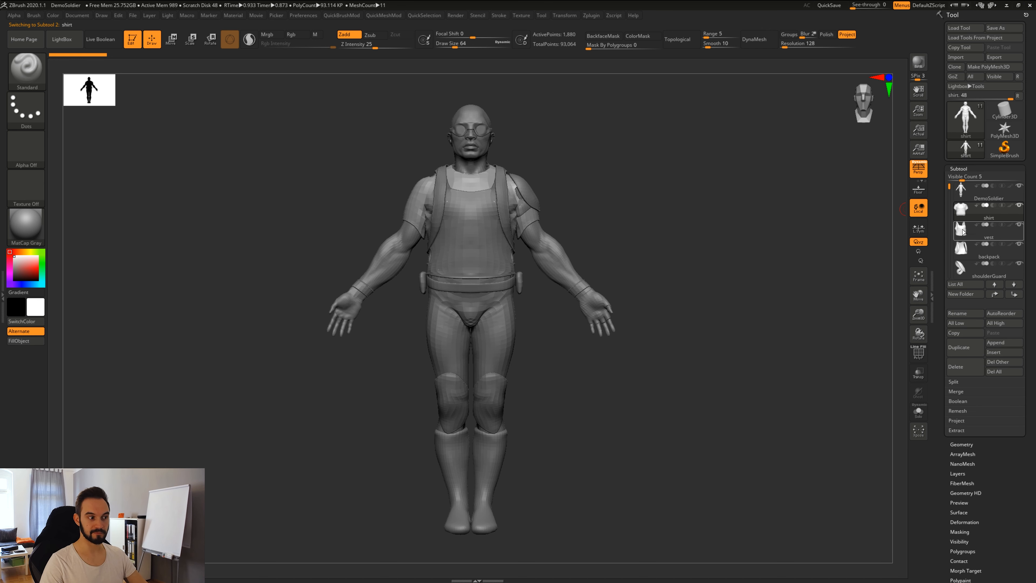
key("Up")
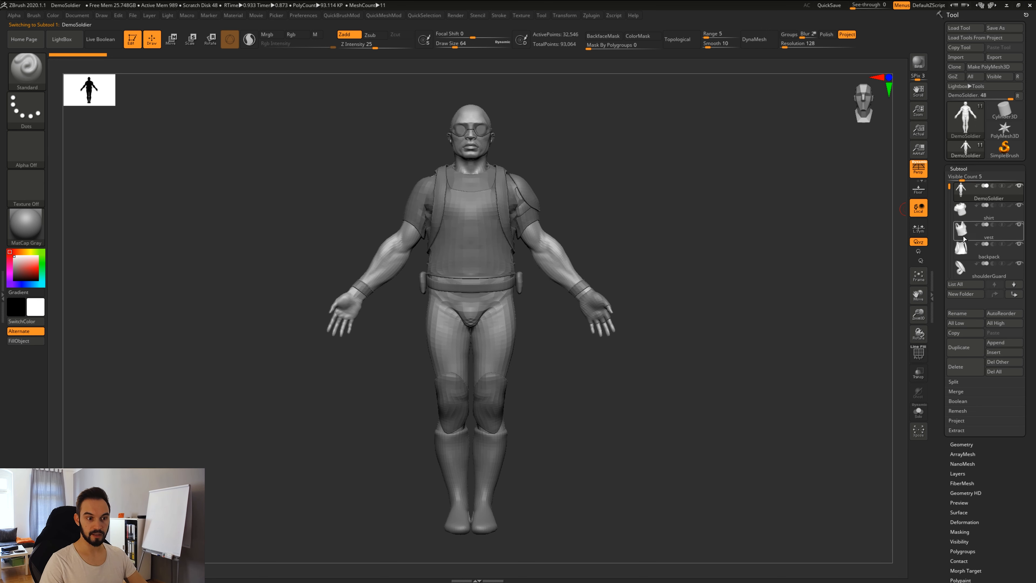
left_click(965, 239)
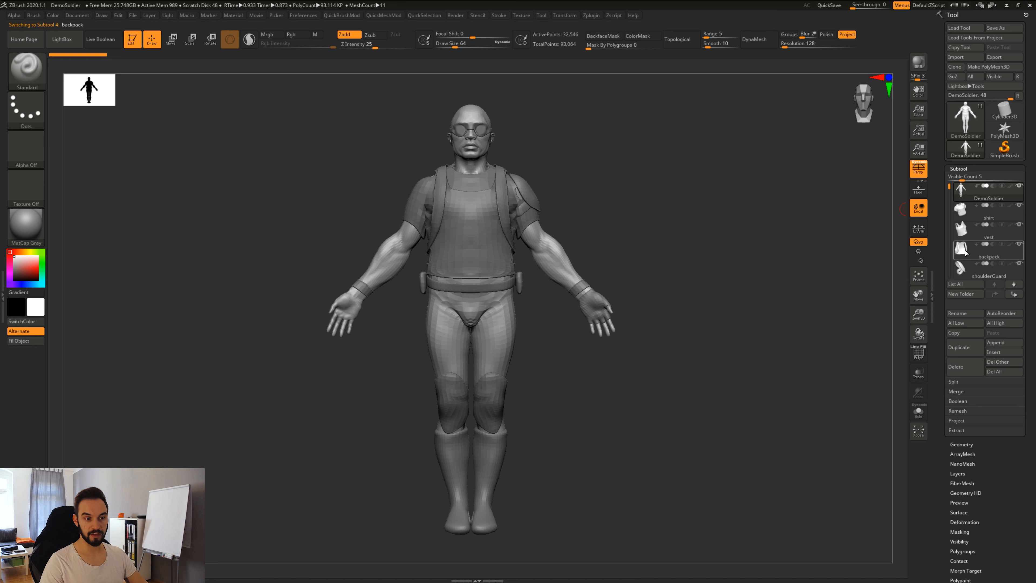
left_click(962, 194)
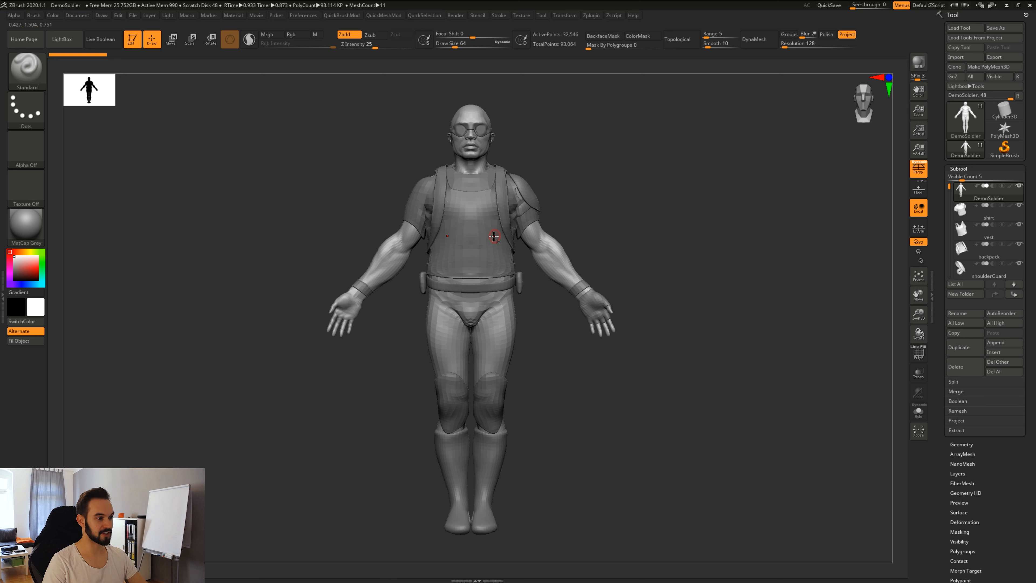
Pick the vest, shoulderGuard and boots directly on the model while orbiting.
left_click(486, 239, "alt")
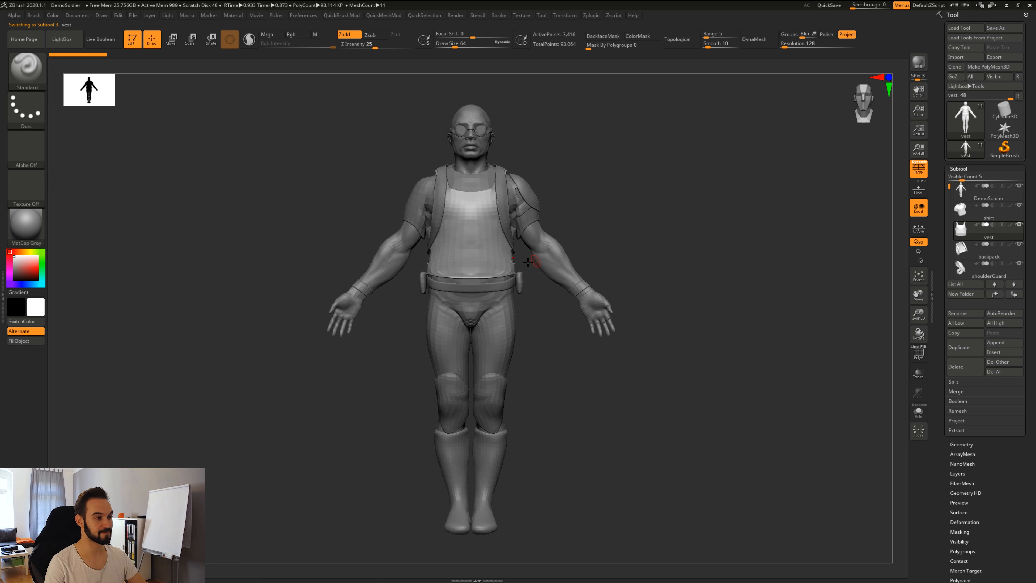
left_click(528, 195, "alt")
mouse_move(582, 219)
left_mouse_down()
mouse_move(359, 226)
mouse_move(588, 218)
left_mouse_up()
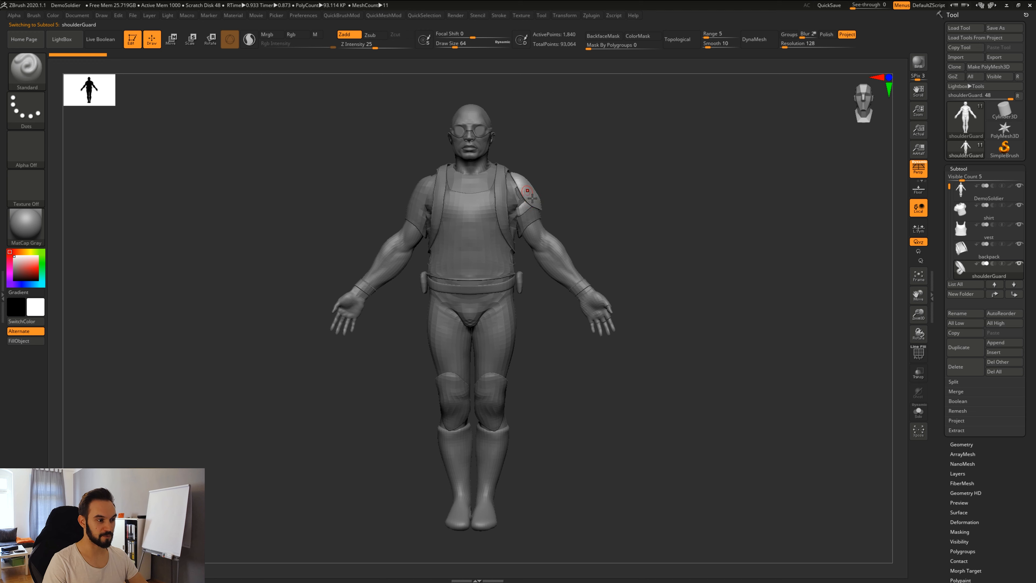
left_click_drag(657, 204, 513, 298)
left_click(482, 503, "alt")
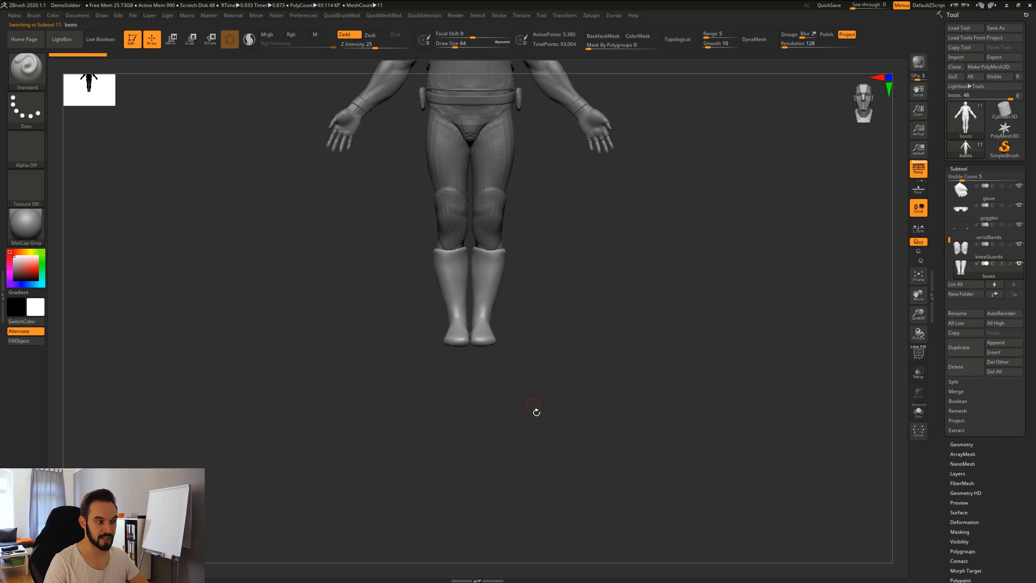
Select the glove, step subtools up and down with arrow keys, then pick the vest.
left_click_drag(537, 412, 536, 326)
mouse_move(657, 318)
left_mouse_down()
mouse_move(614, 323)
mouse_move(587, 499)
mouse_move(630, 491)
mouse_move(646, 467)
mouse_move(598, 333)
left_mouse_up()
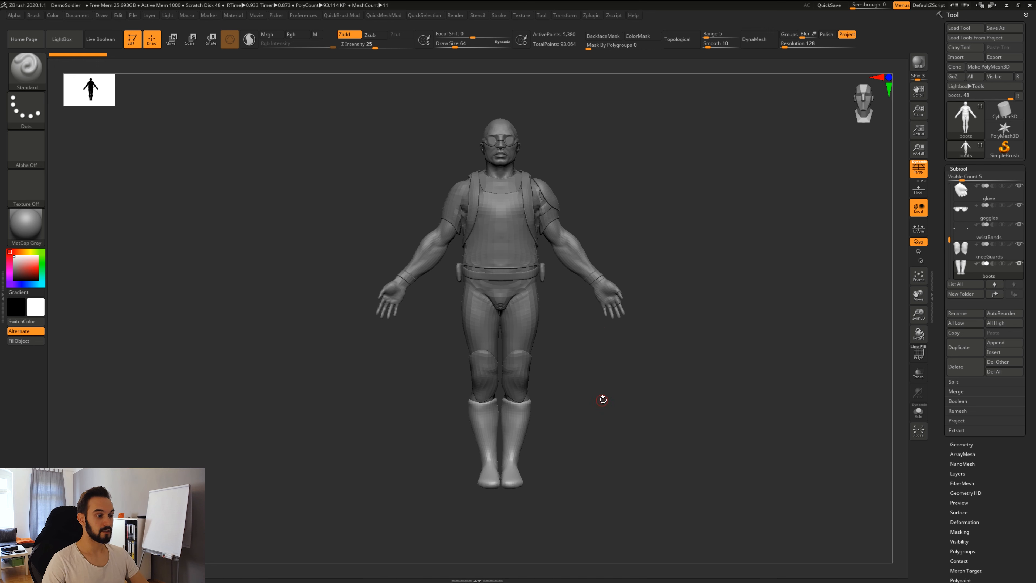
left_click_drag(602, 400, 607, 401)
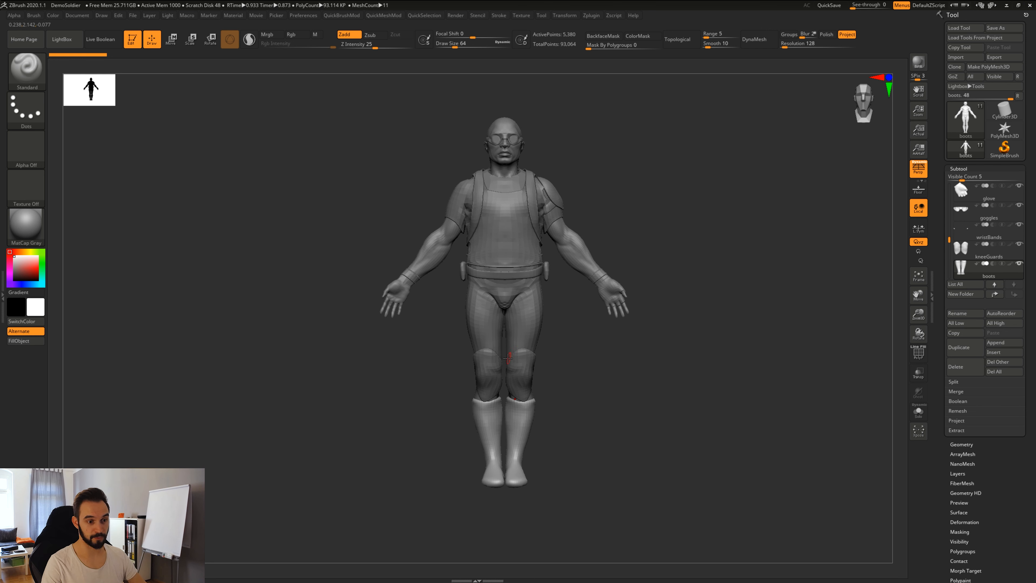
left_click(530, 367, "alt")
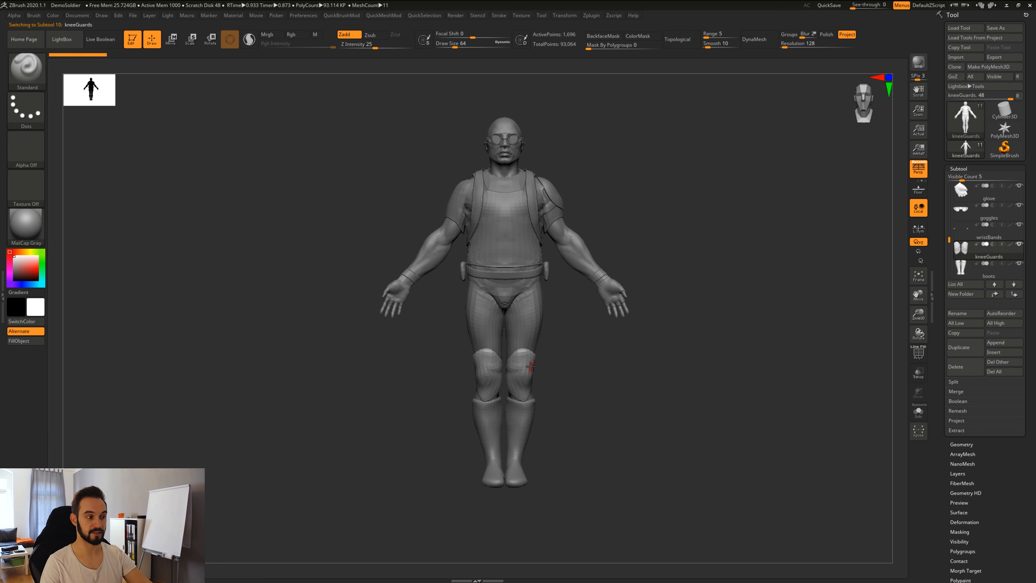
key("Up")
key("Up")
key("Up")
key("Up")
key("Up")
key("Up")
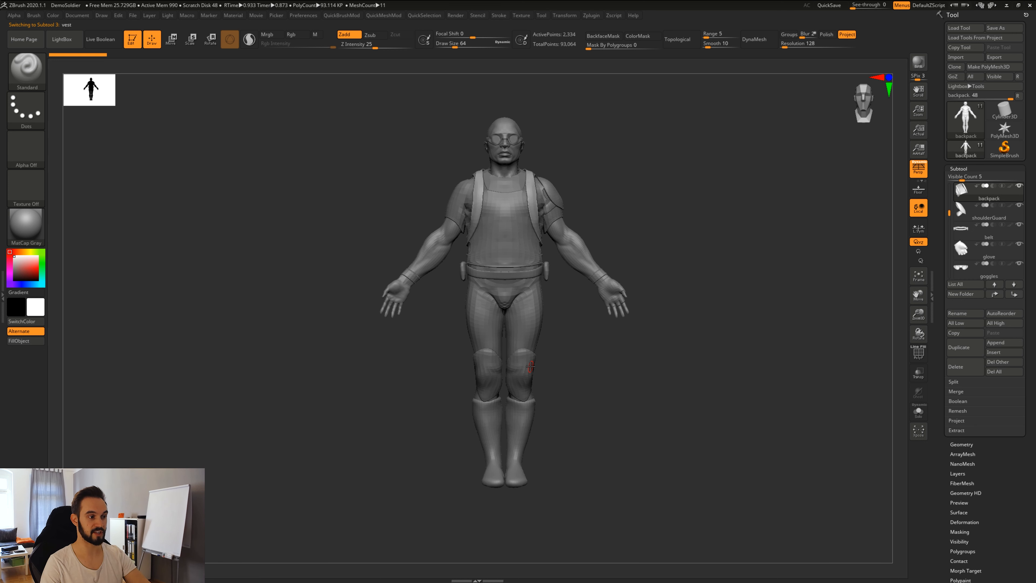
key("Down")
key("Down")
key("Down")
key("Down")
key("Down")
key("Down")
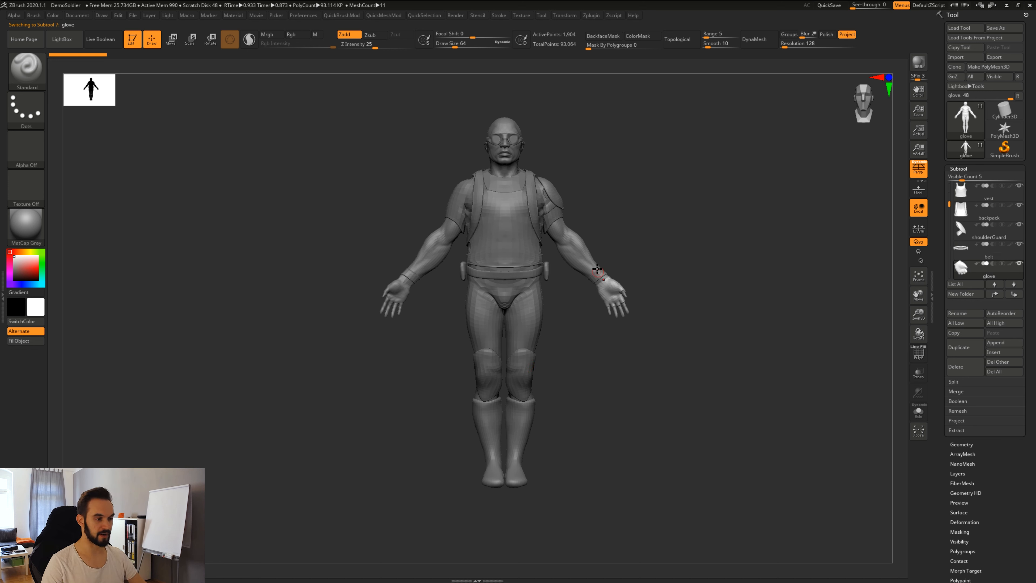
left_click(524, 253, "alt")
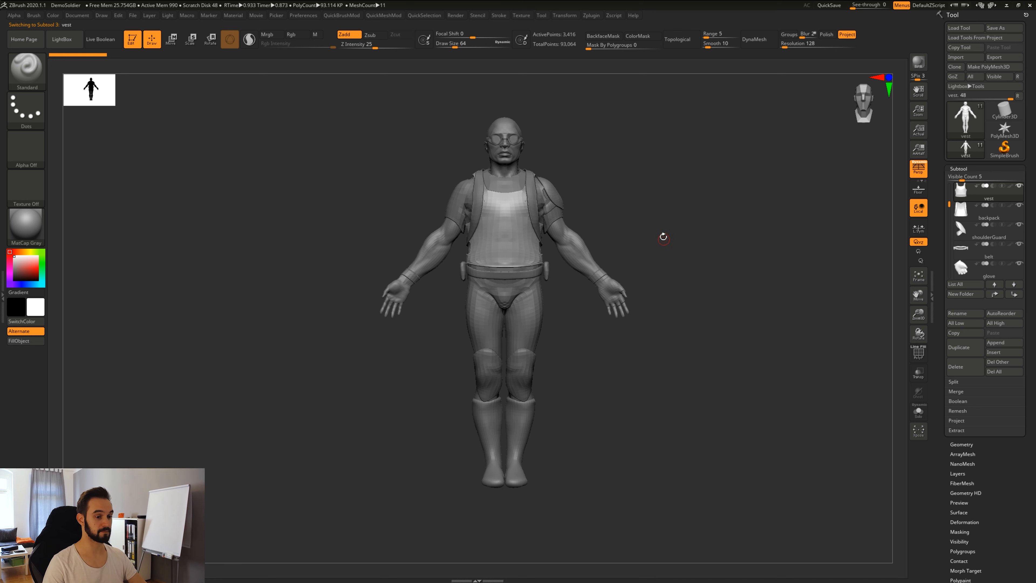
Pick the shirt on the model, turn on Transp, and orbit to see it through the vest.
left_click_drag(690, 264, 689, 292, "alt")
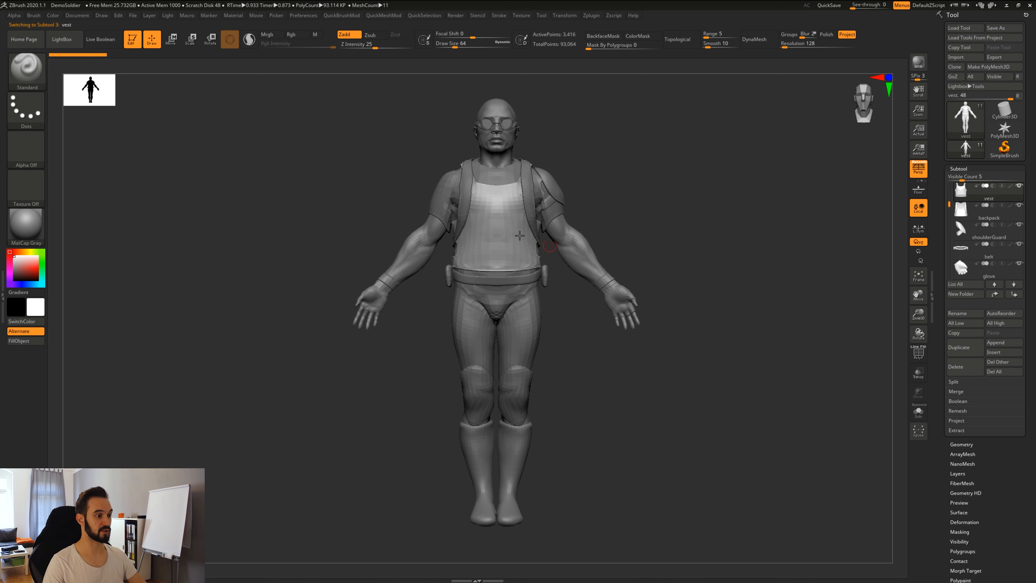
left_click_drag(631, 202, 528, 168)
left_click(450, 189, "alt")
left_click_drag(690, 244, 641, 276)
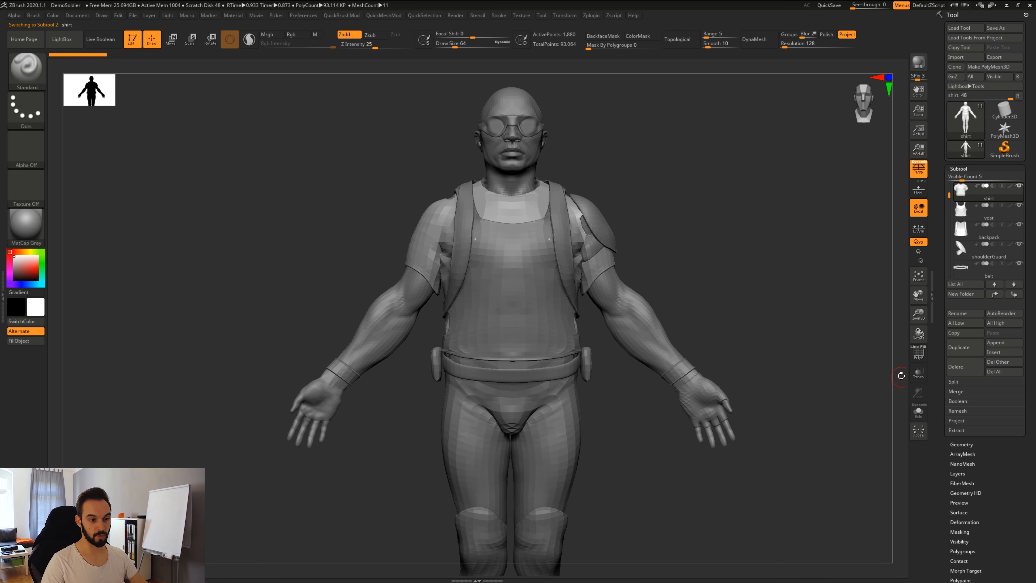
left_click(918, 372)
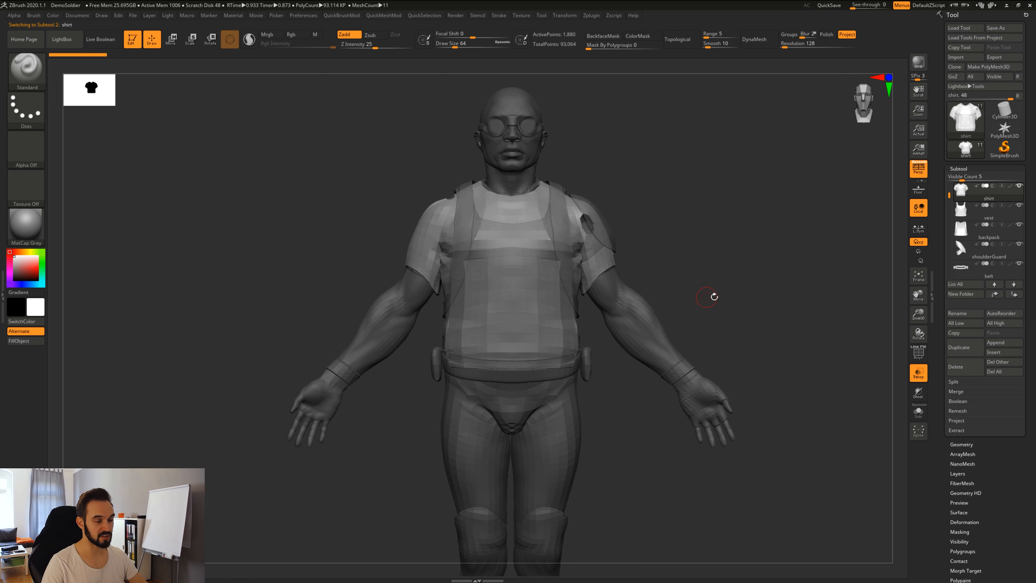
left_click_drag(714, 296, 647, 220)
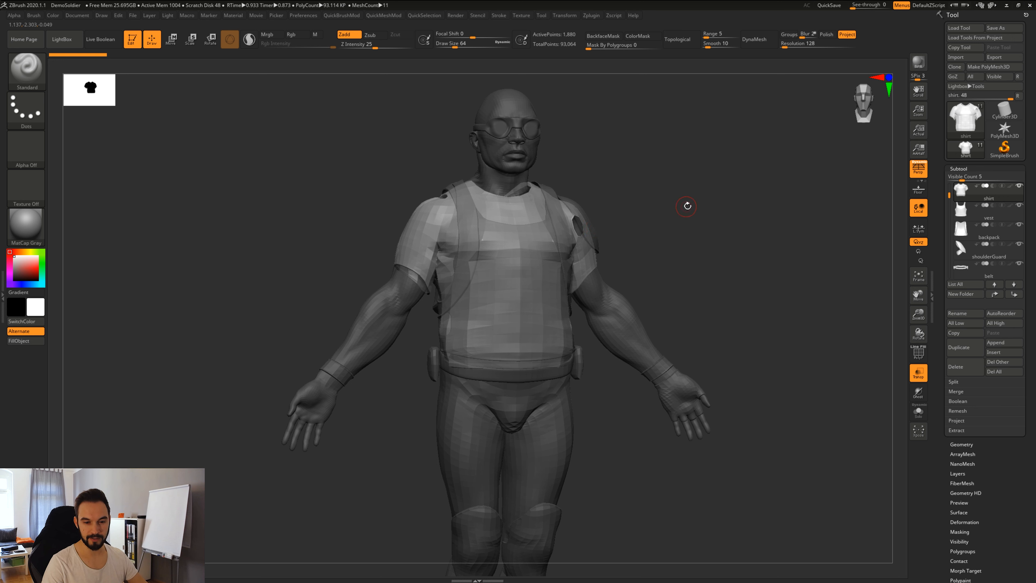
left_click_drag(687, 207, 679, 271)
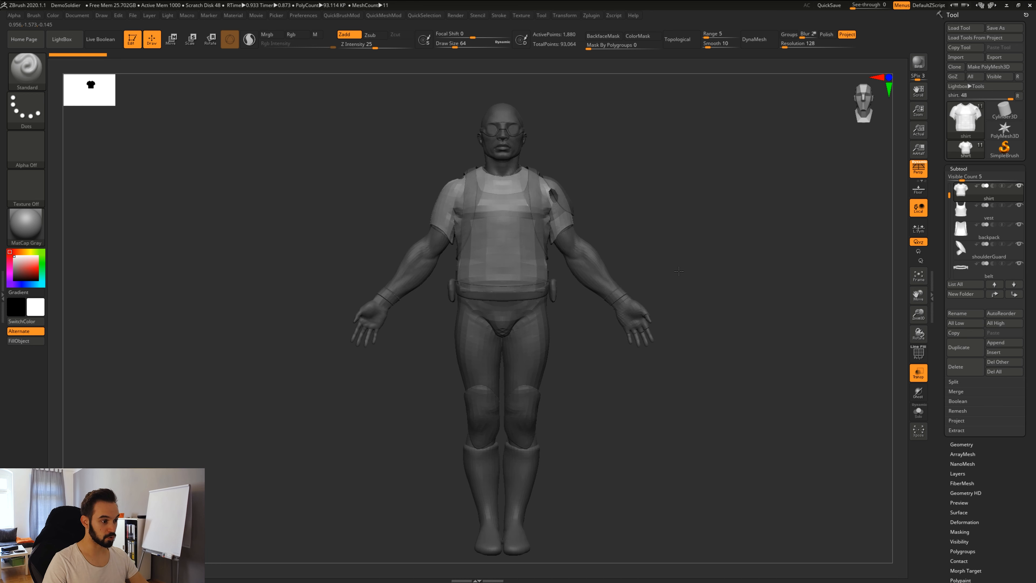
left_click(921, 396)
mouse_move(645, 343)
left_mouse_down()
mouse_move(677, 376)
mouse_move(652, 411)
mouse_move(637, 360)
left_mouse_up()
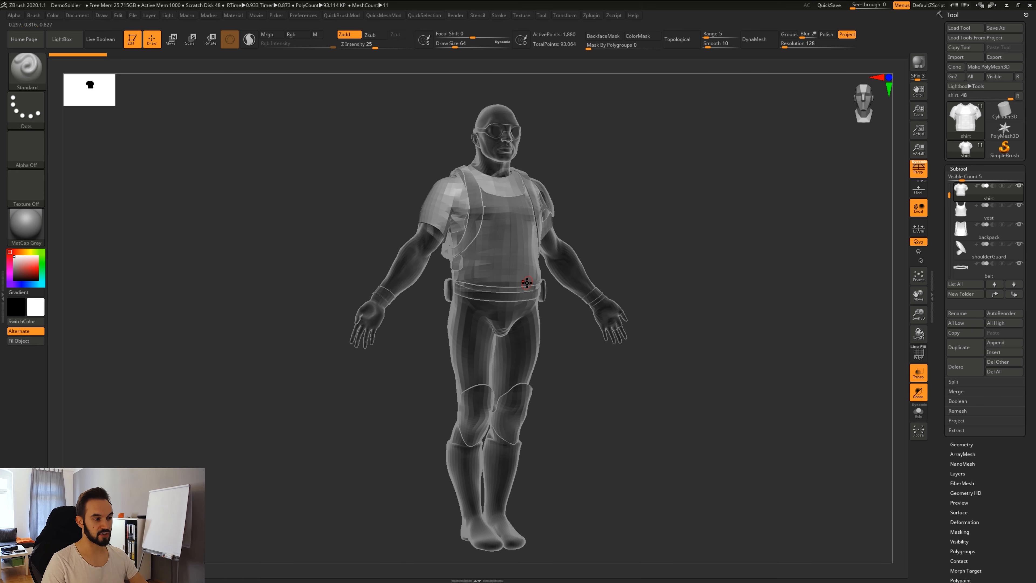
left_click_drag(623, 367, 594, 377)
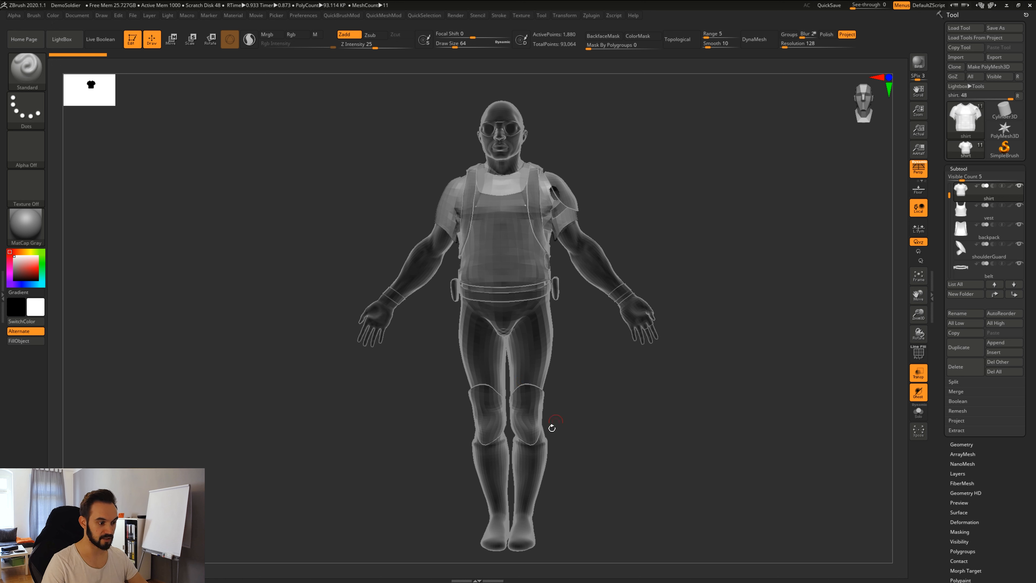
left_click_drag(579, 426, 624, 370)
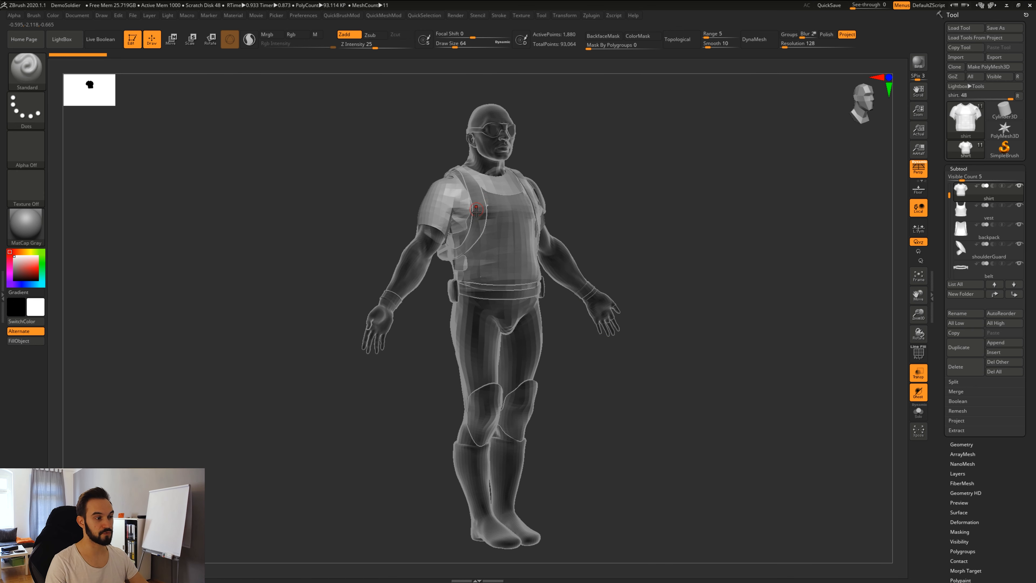
left_click(919, 391)
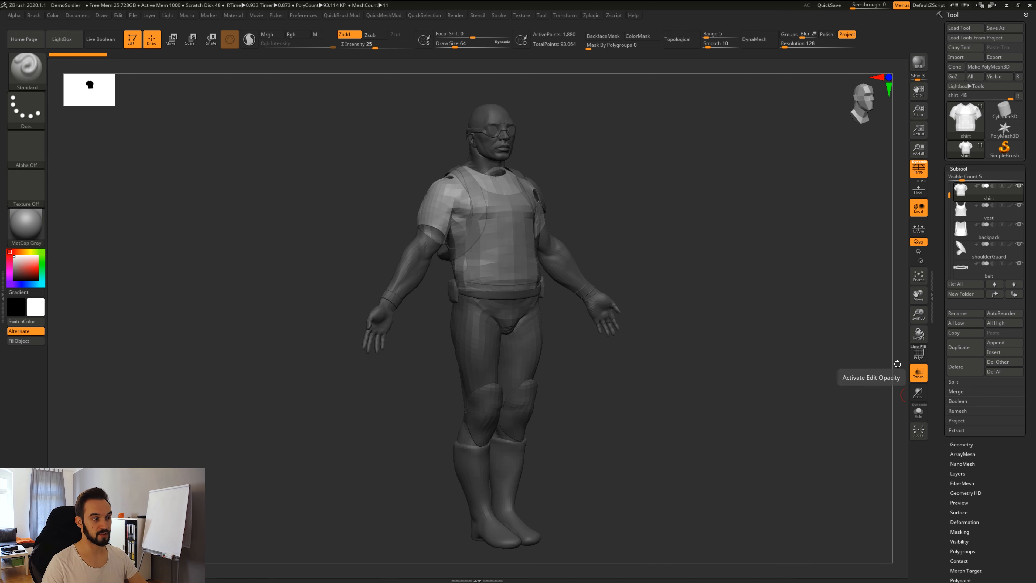
left_click_drag(706, 363, 706, 370)
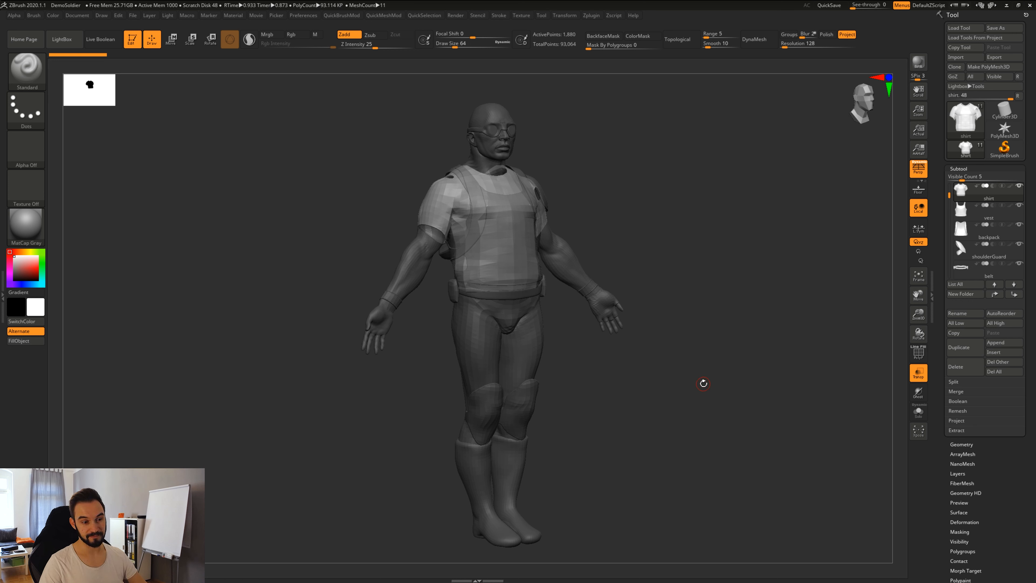
Turn off Transp, solo the shirt, and step through subtools to the boots and back.
left_click(923, 378)
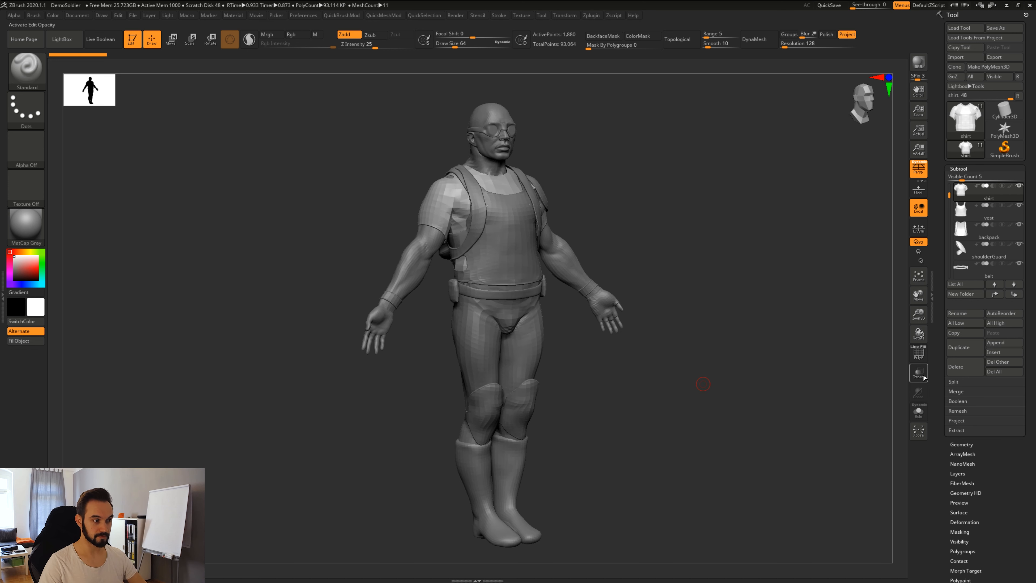
left_click(919, 412)
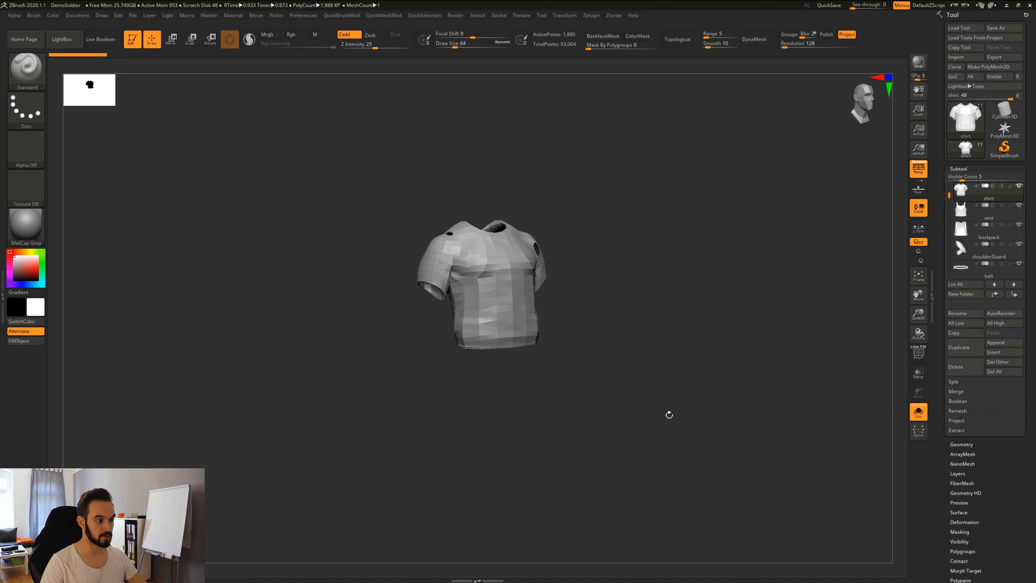
left_click_drag(681, 402, 625, 358)
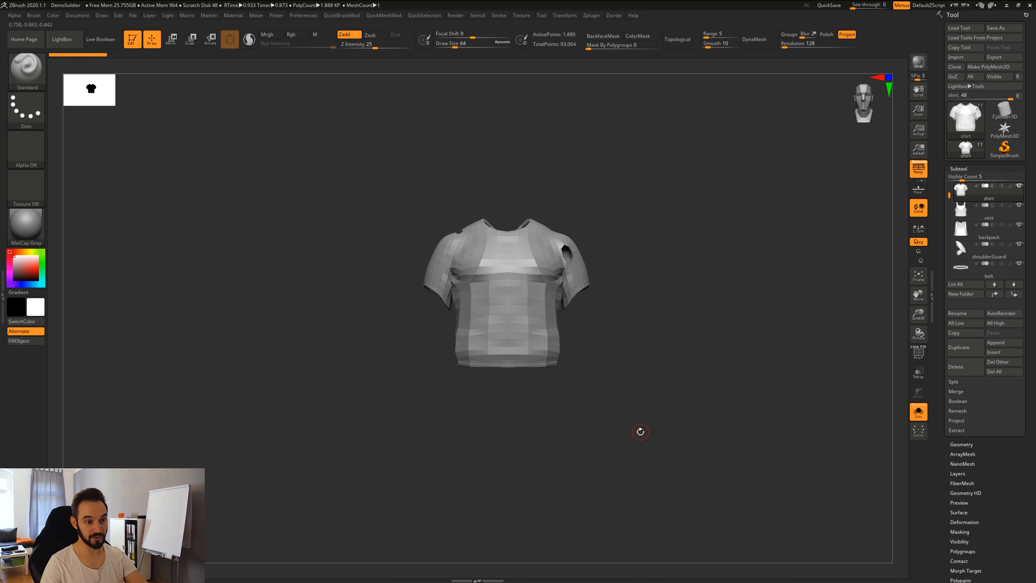
key("Down")
key("Down")
key("Down")
key("Down")
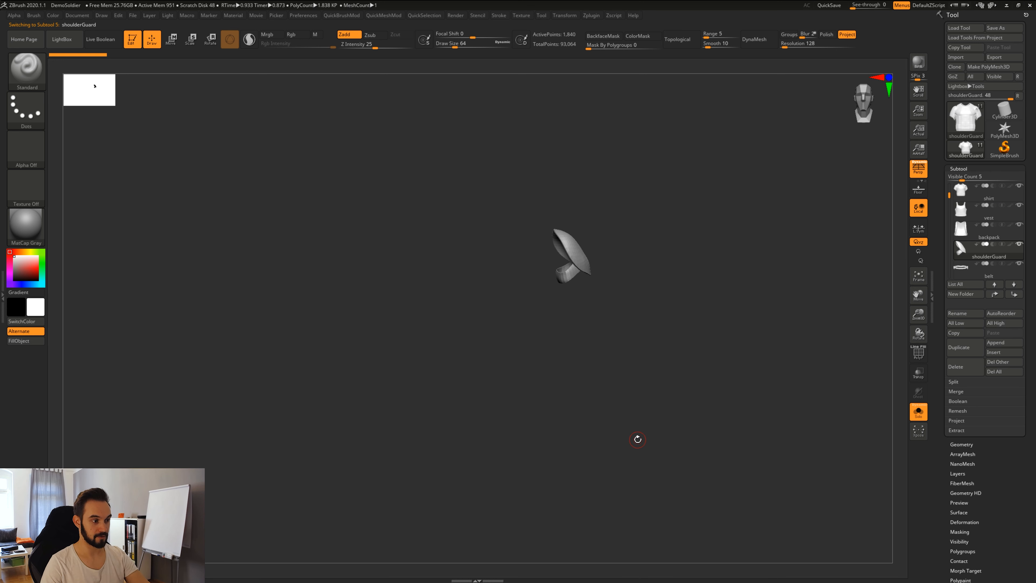
key("Down")
key("Down")
key("Down")
key("Down")
key("Down")
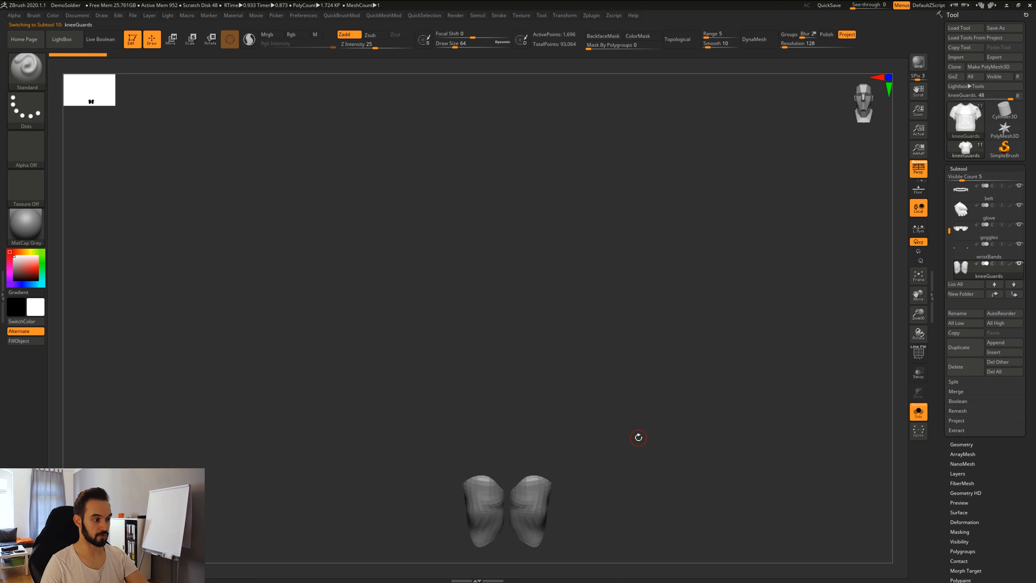
key("Up")
key("Up")
key("Up")
key("Up")
key("Up")
key("Up")
key("Up")
key("Up")
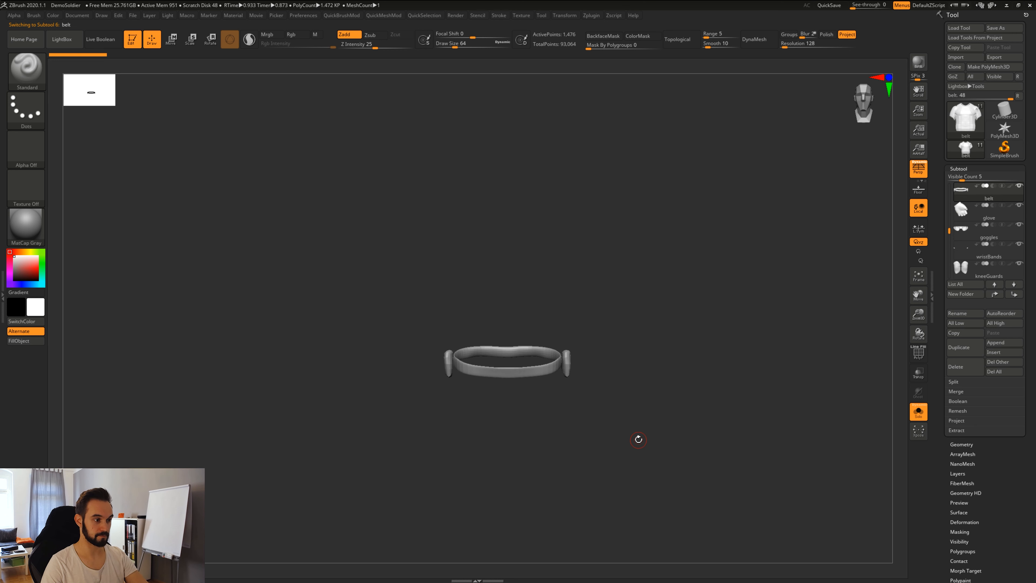
key("Up")
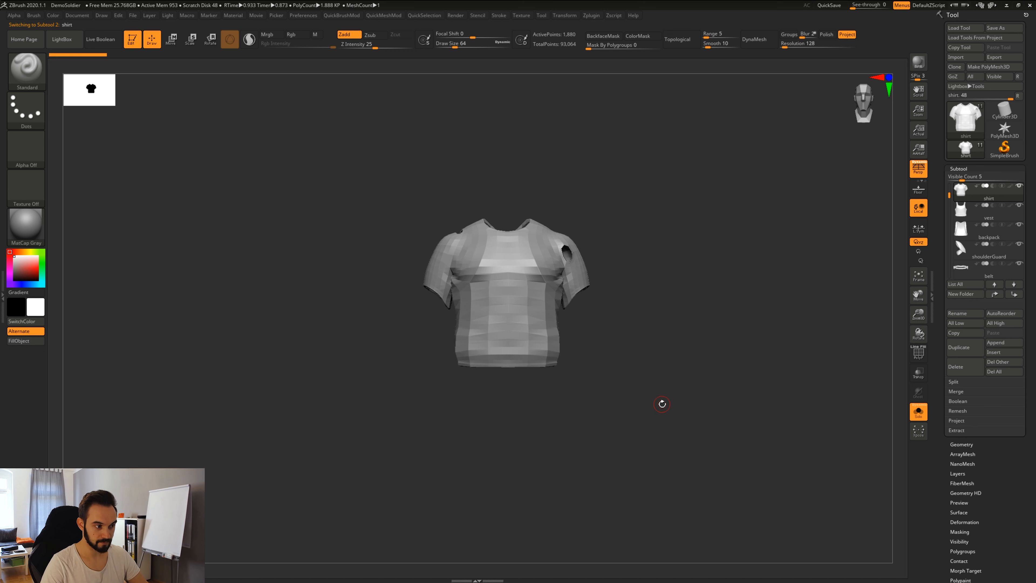
Turn off Solo and orbit with Dynamic Solo isolating the shirt, ending on a three-quarter view.
left_click(919, 415)
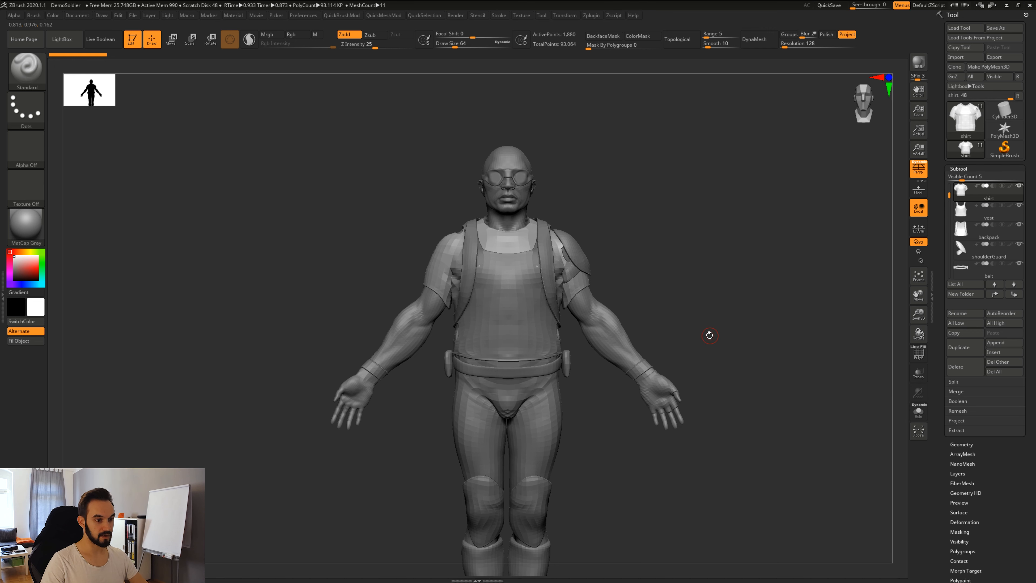
left_click_drag(692, 322, 715, 353)
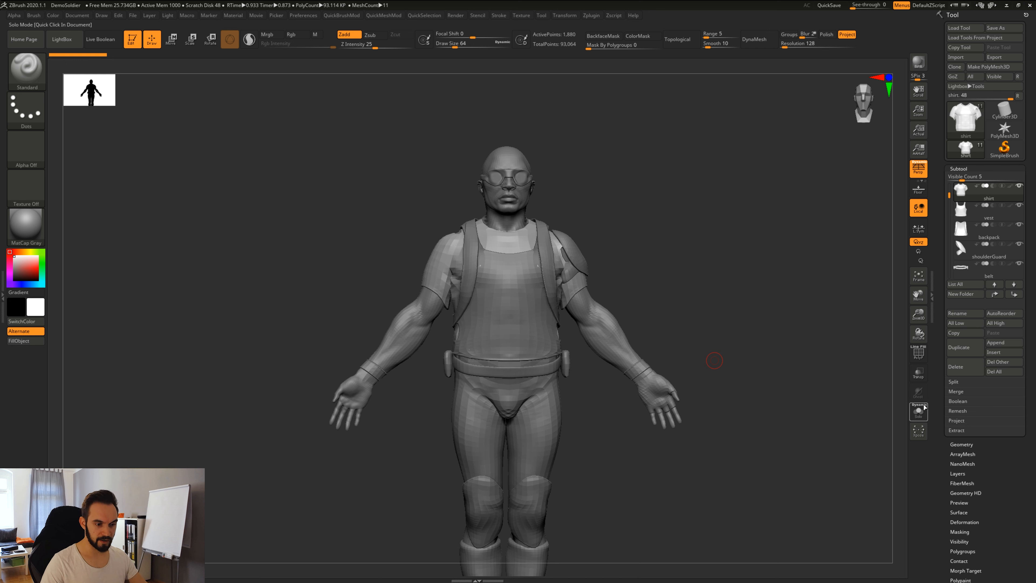
left_click_drag(713, 324, 735, 279)
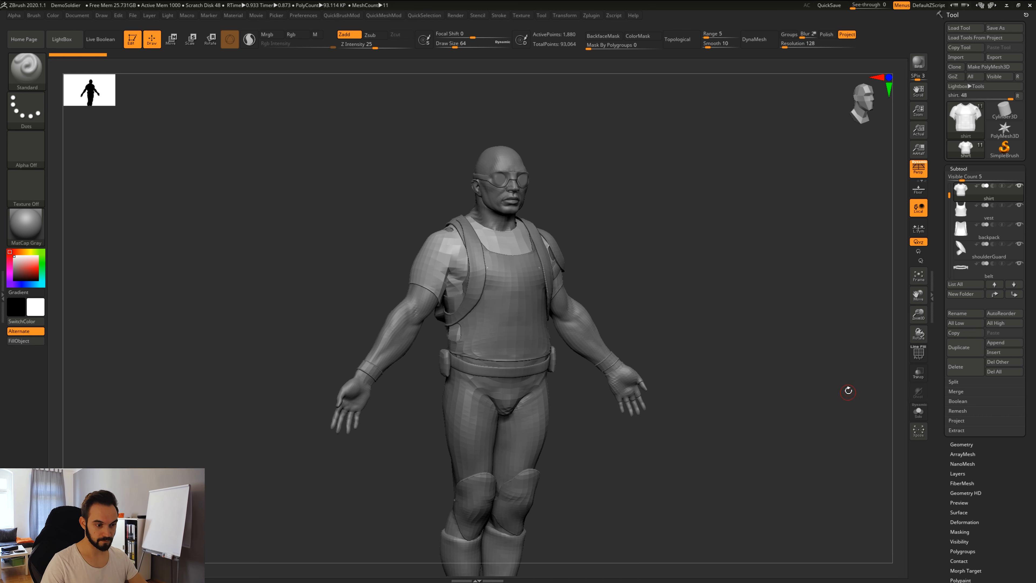
mouse_move(689, 416)
left_mouse_down()
mouse_move(679, 414)
mouse_move(730, 427)
mouse_move(725, 439)
mouse_move(695, 439)
mouse_move(714, 440)
left_mouse_up()
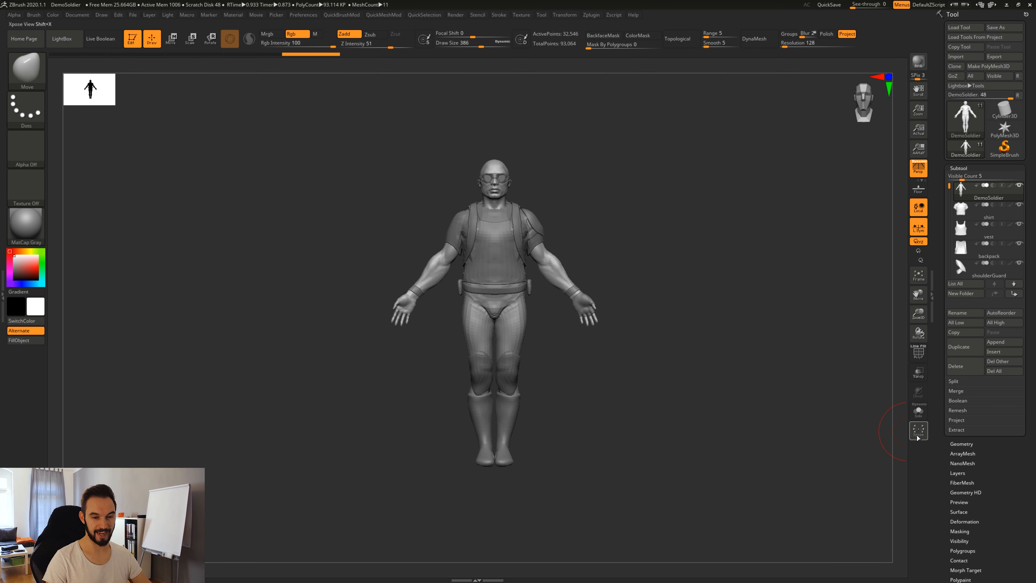
Explode the subtools with Xpose and select the vest, zooming in on vest and shirt.
left_click_drag(788, 381, 780, 406, "alt")
key("shift+x")
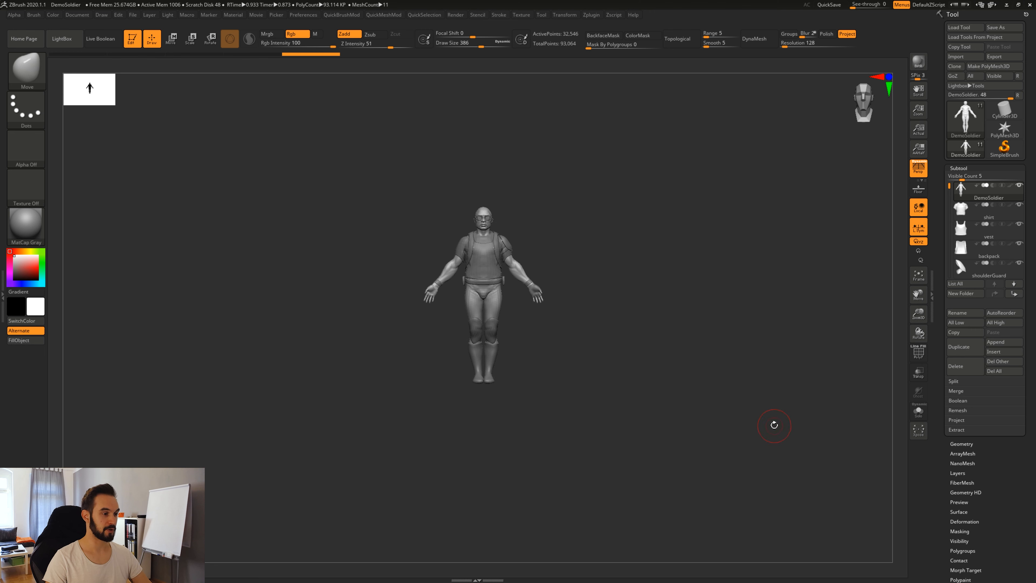
left_click(920, 434)
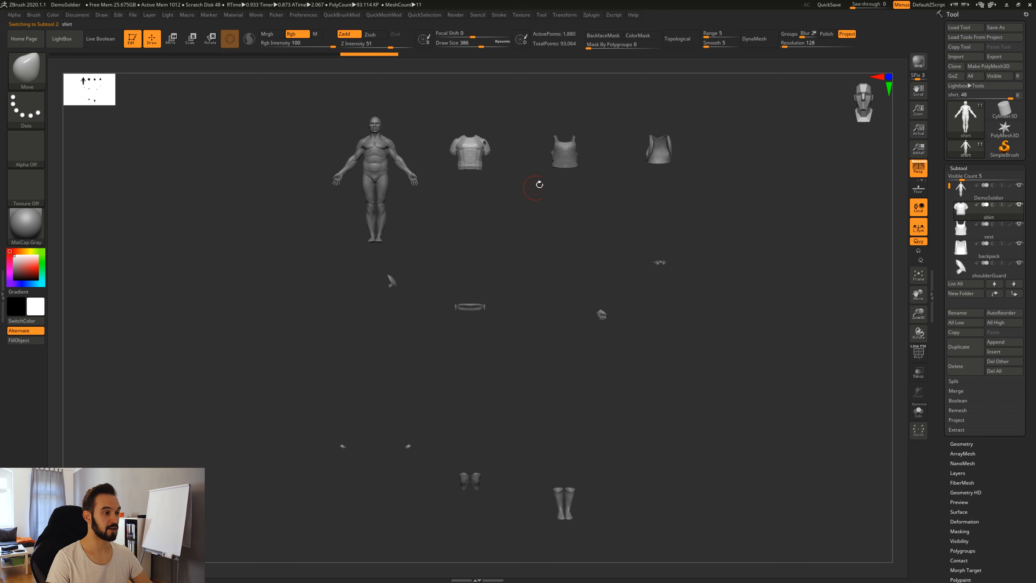
left_click(561, 157, "alt")
left_click_drag(652, 196, 666, 323)
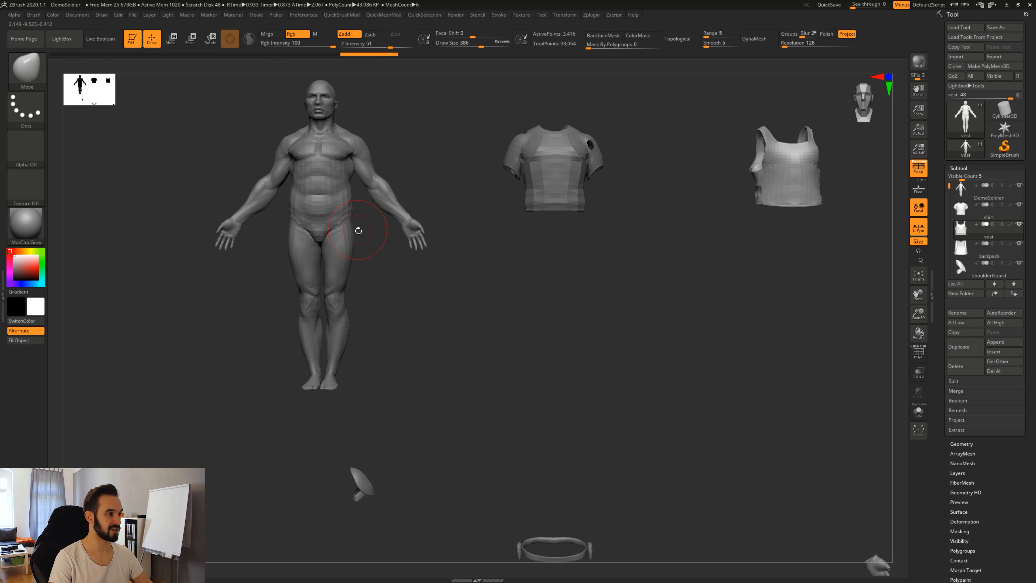
Select the body, test sculpt strokes on forearms and shoulders, undo them, then select the shirt.
left_click(348, 246, "alt")
mouse_move(441, 271)
left_mouse_down("alt")
mouse_move(644, 335)
mouse_move(583, 350)
left_mouse_up("alt")
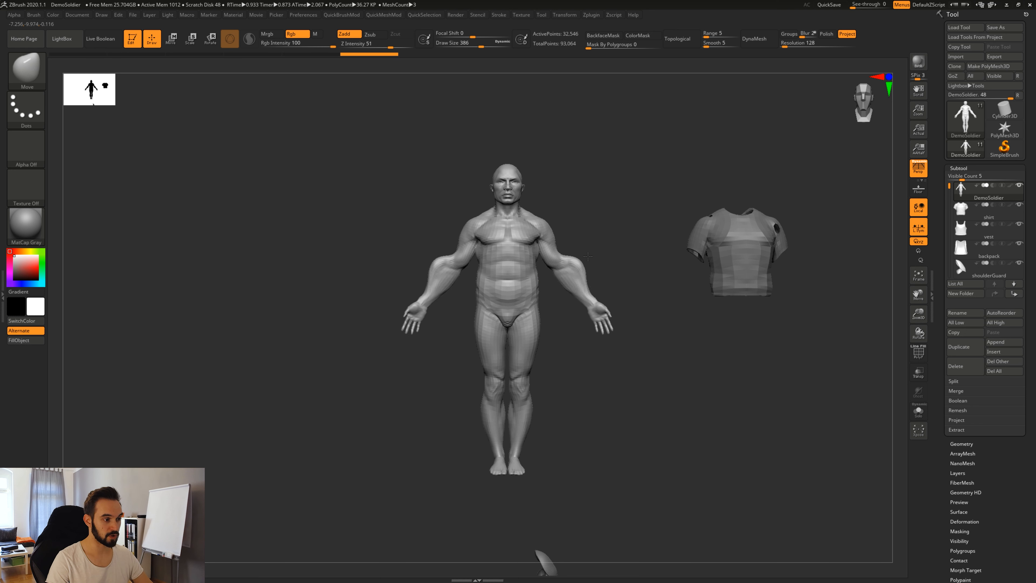
left_click_drag(582, 260, 573, 267)
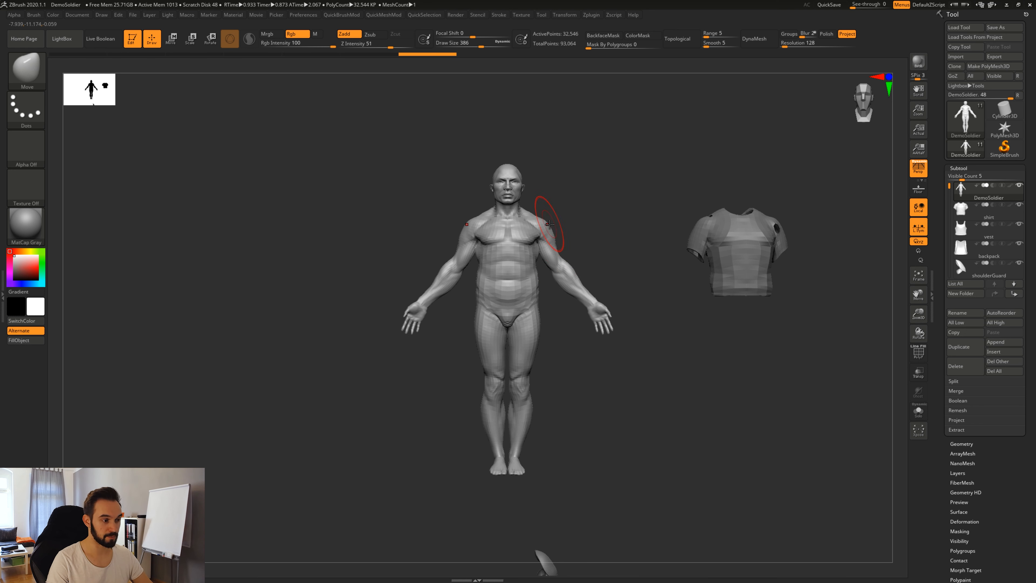
left_click_drag(548, 222, 554, 218)
key("ctrl+z")
key("ctrl+z")
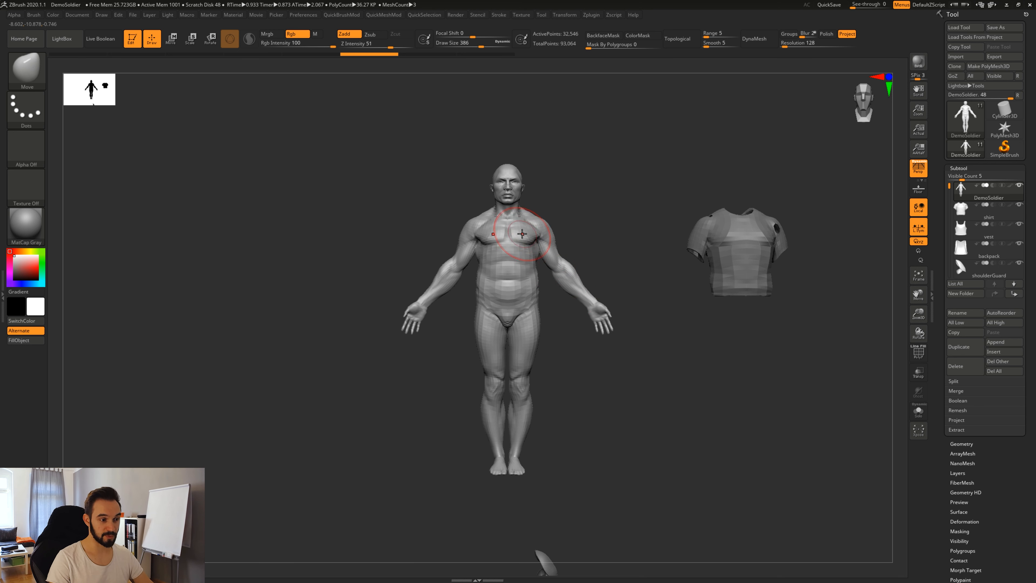
left_click_drag(583, 270, 539, 247, "alt")
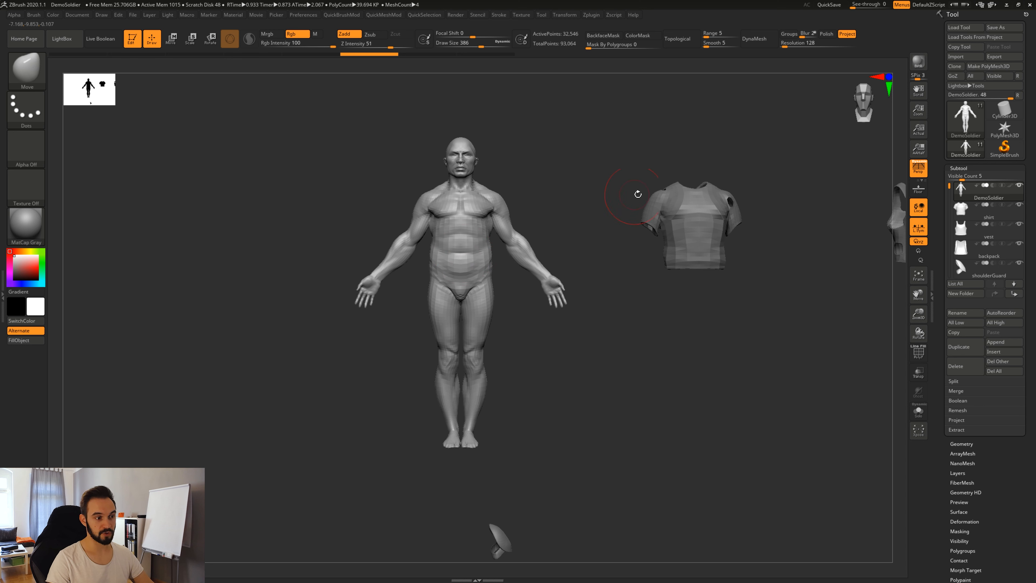
left_click(690, 217, "alt")
left_click_drag(717, 273, 589, 288, "alt")
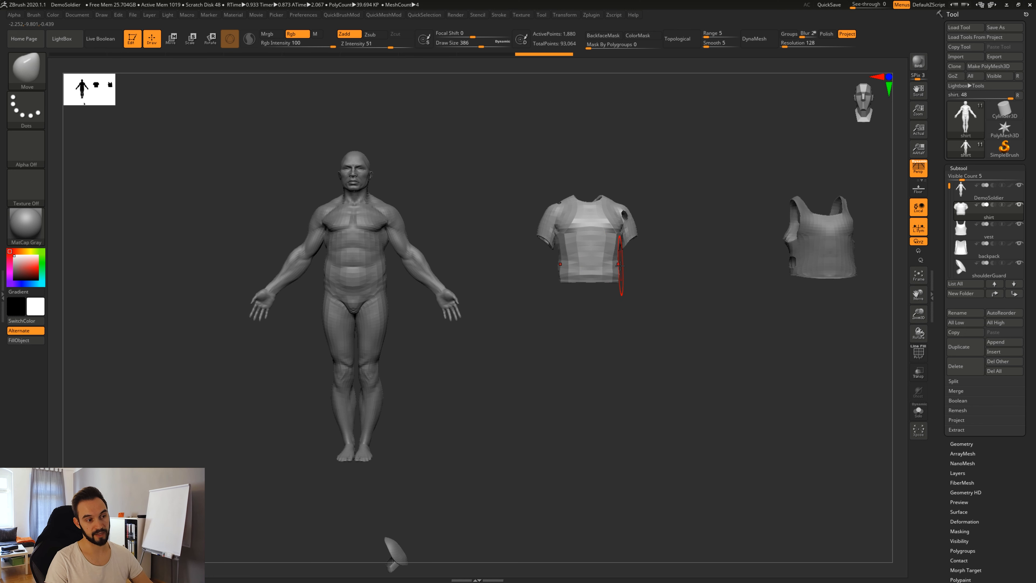
Turn off Local, select the shirt, pull its lower corners down, then undo the strokes.
left_click(918, 206)
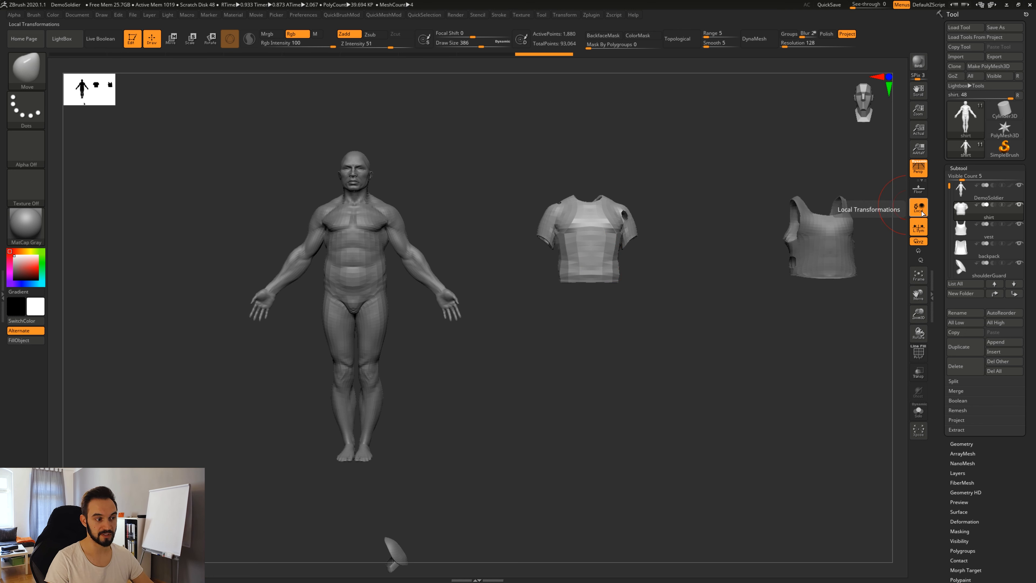
left_click(356, 280, "alt")
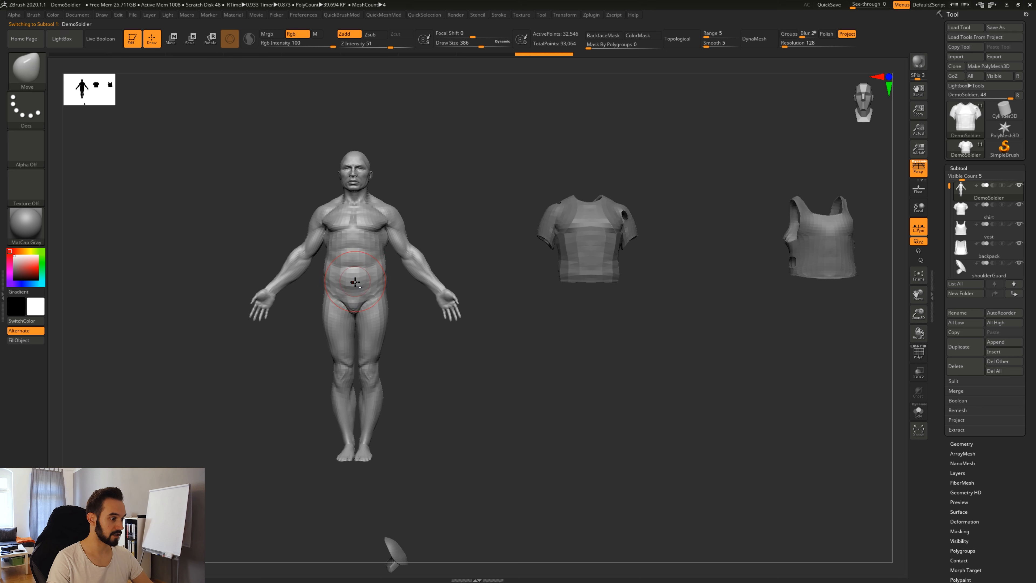
right_click_drag(381, 305, 398, 267, "alt")
left_click(594, 265, "alt")
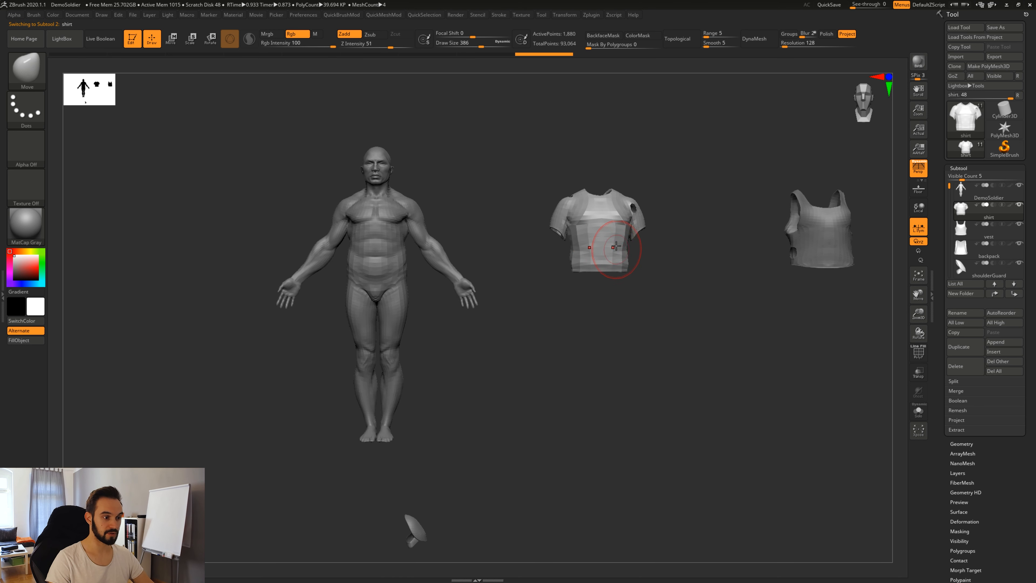
right_click_drag(635, 275, 633, 262, "ctrl")
right_click_drag(608, 192, 605, 261, "alt")
left_click_drag(604, 261, 610, 292)
key("ctrl+z")
key("ctrl+z")
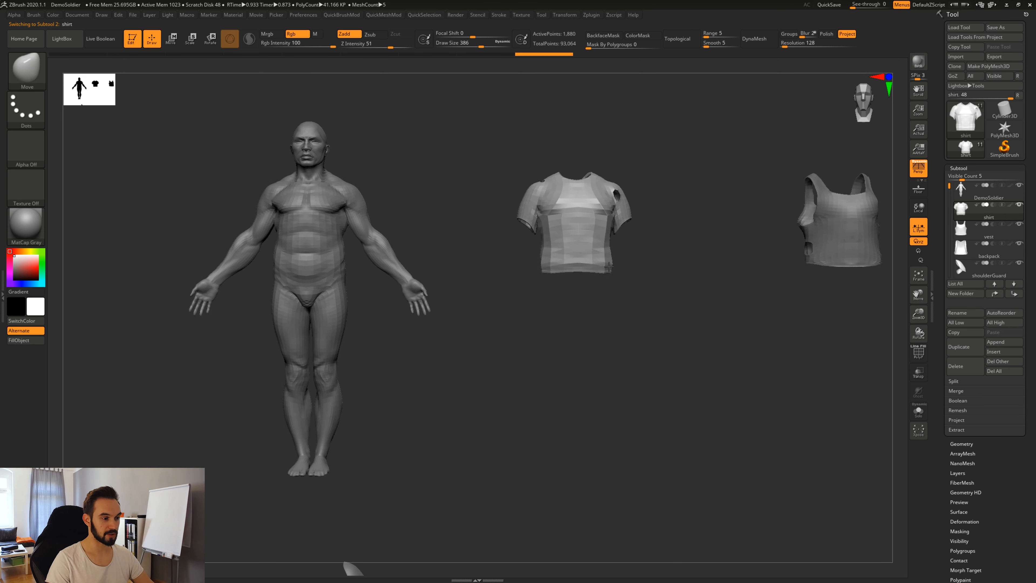
key("ctrl+z")
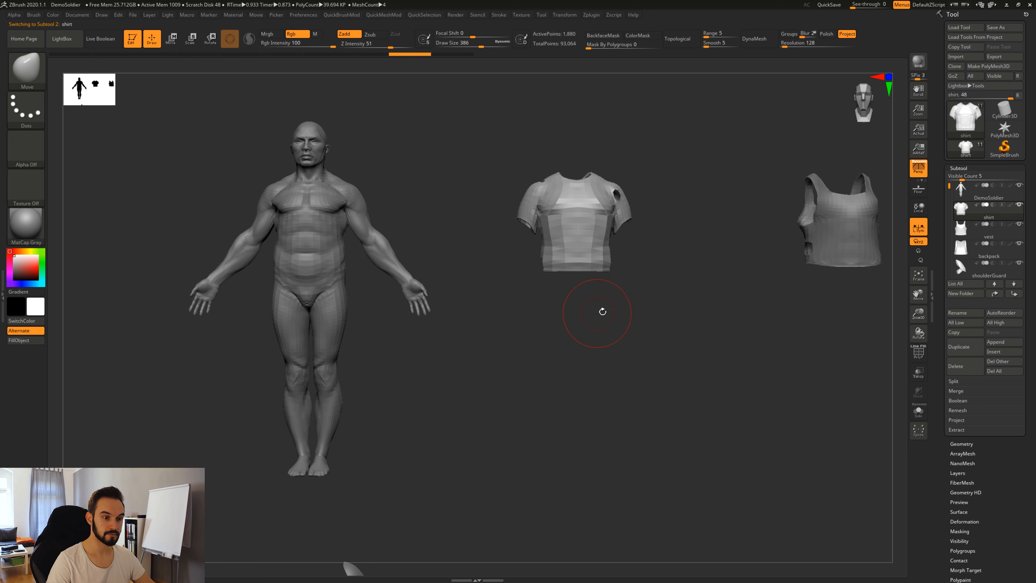
Turn on Local and off L.Sym, reselect the shirt, test a deformation and undo it.
left_click(918, 209)
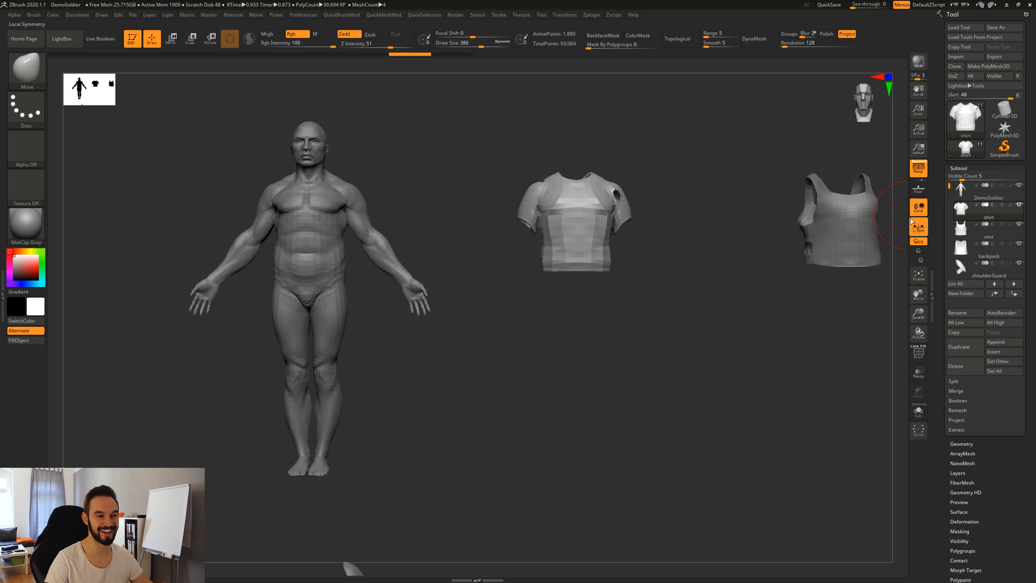
left_click(919, 232)
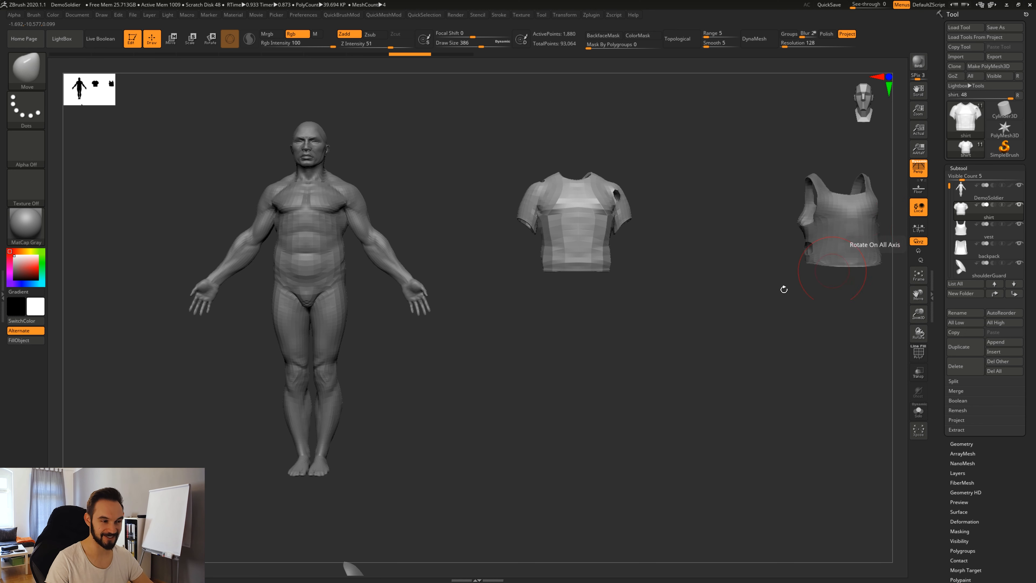
left_click_drag(473, 270, 382, 247, "alt")
left_click(380, 248, "alt")
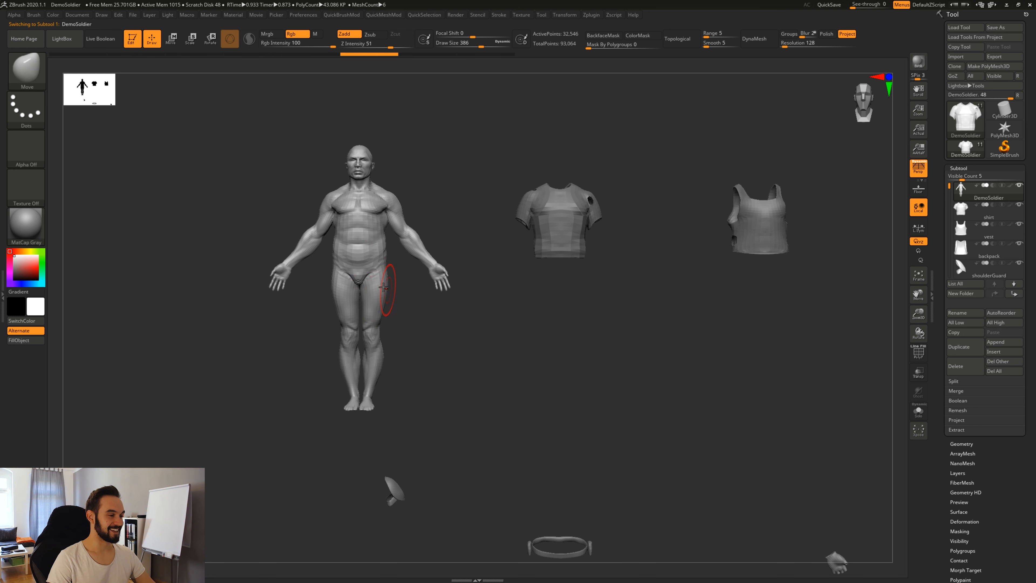
left_click(572, 227, "alt")
left_click_drag(555, 267, 515, 271, "alt")
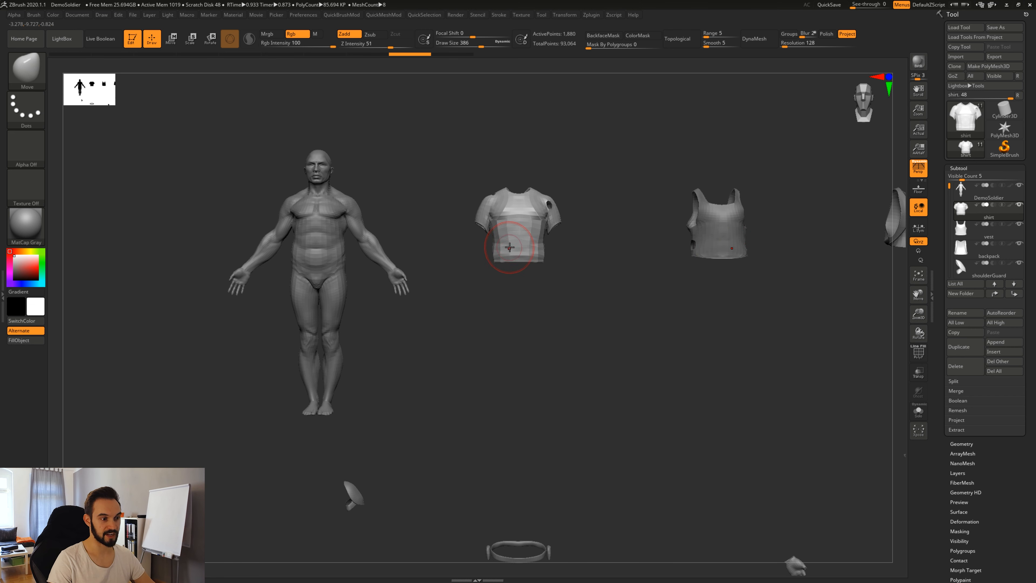
left_click_drag(506, 250, 486, 253)
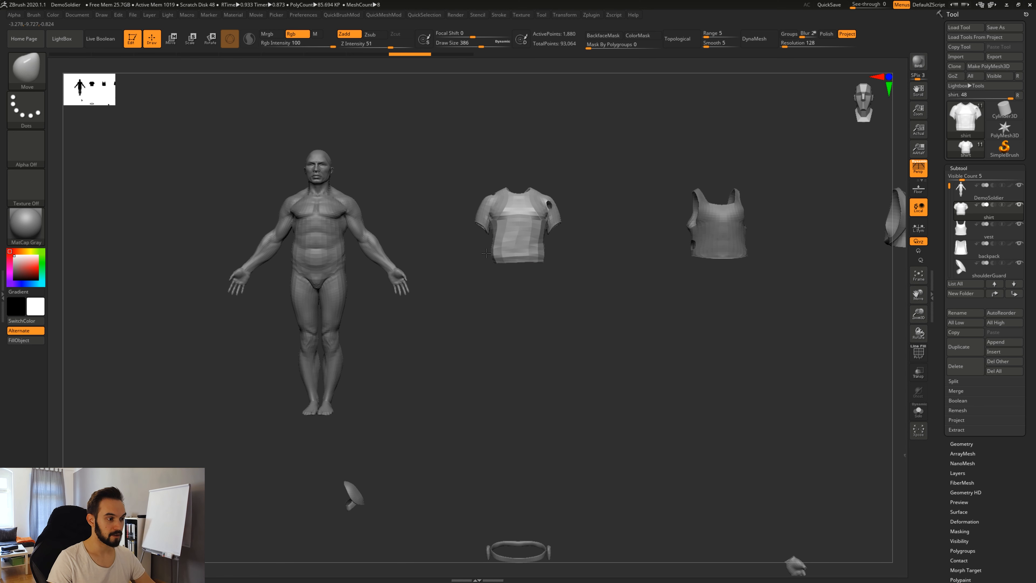
key("ctrl+z")
Turn L.Sym back on, pull the shirt's chest down, then reassemble subtools with Xpose.
left_click(918, 228)
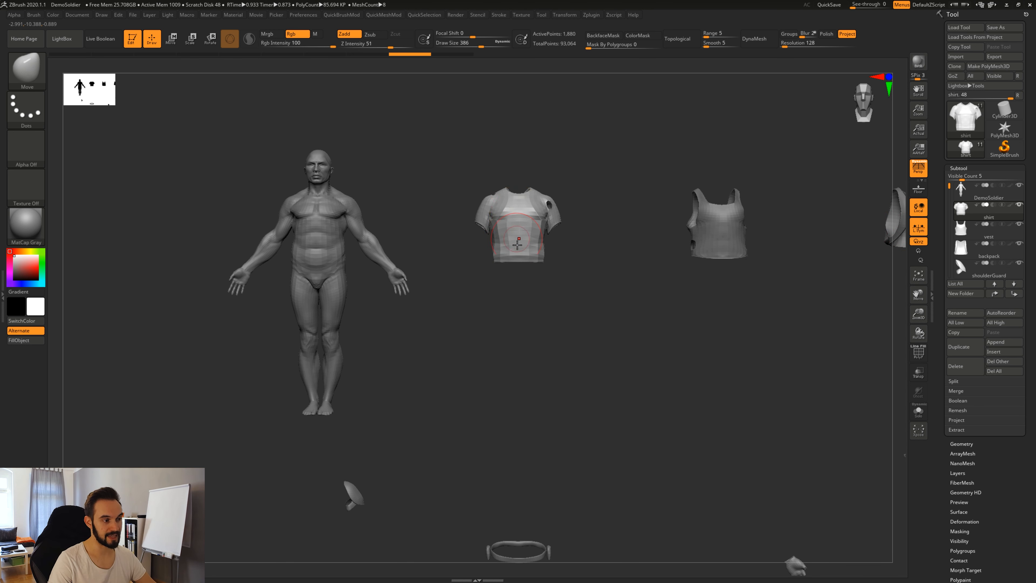
left_click_drag(519, 229, 517, 242)
left_click_drag(535, 324, 554, 325, "alt")
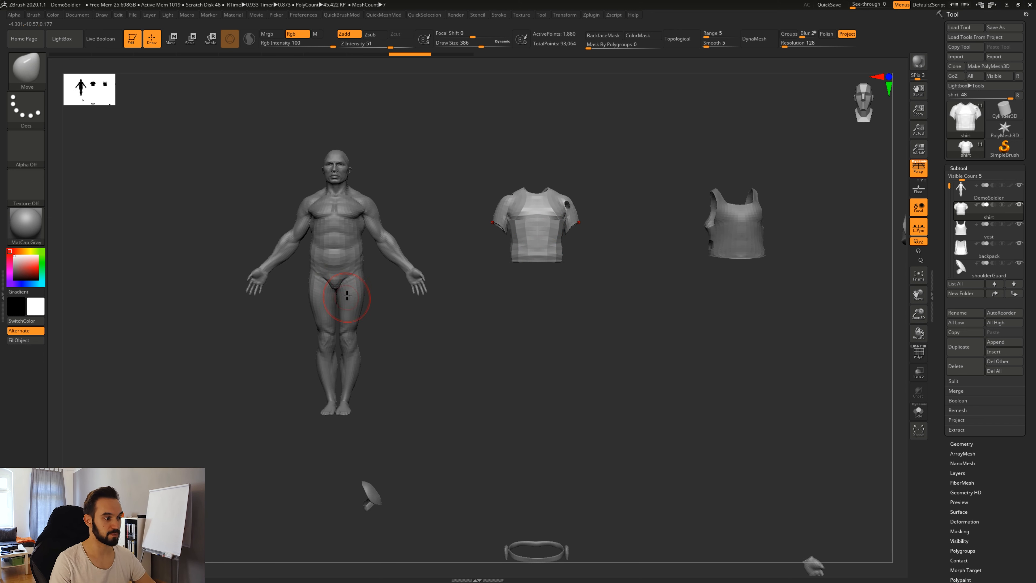
left_click_drag(476, 351, 514, 350, "alt")
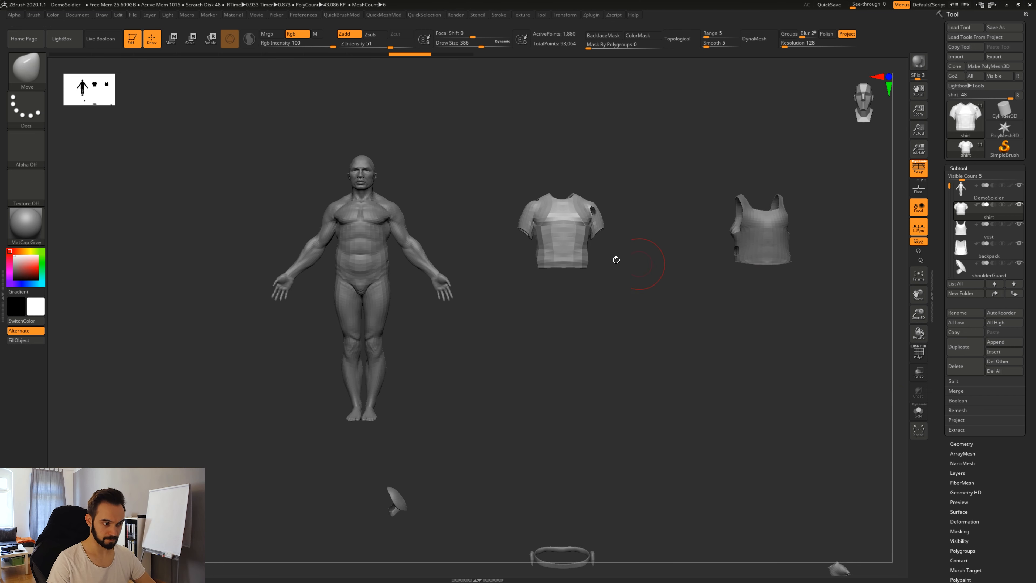
left_click(919, 431)
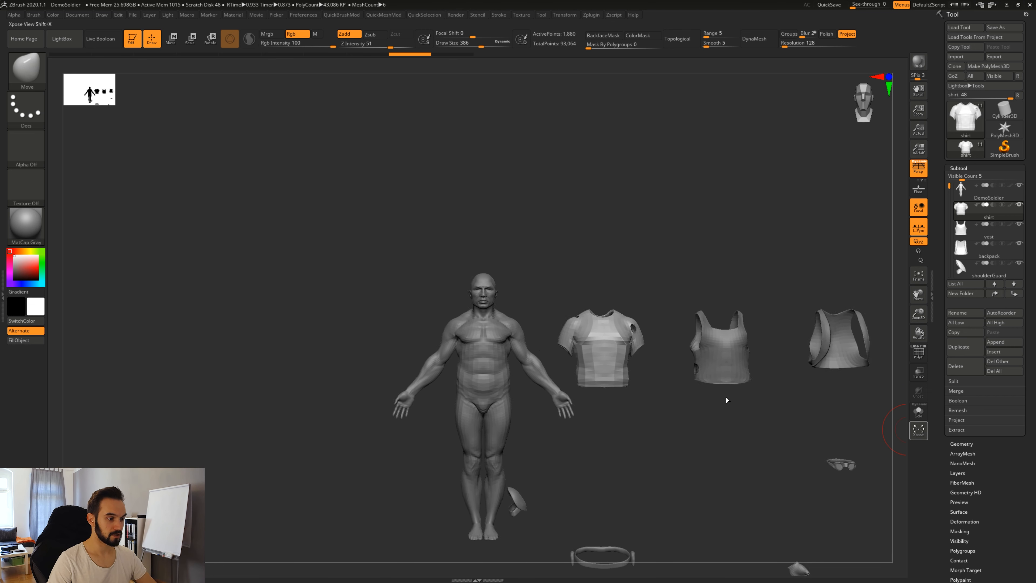
Frame the soldier, view the shirt solo from the side, then show it over a transparent body.
key("f")
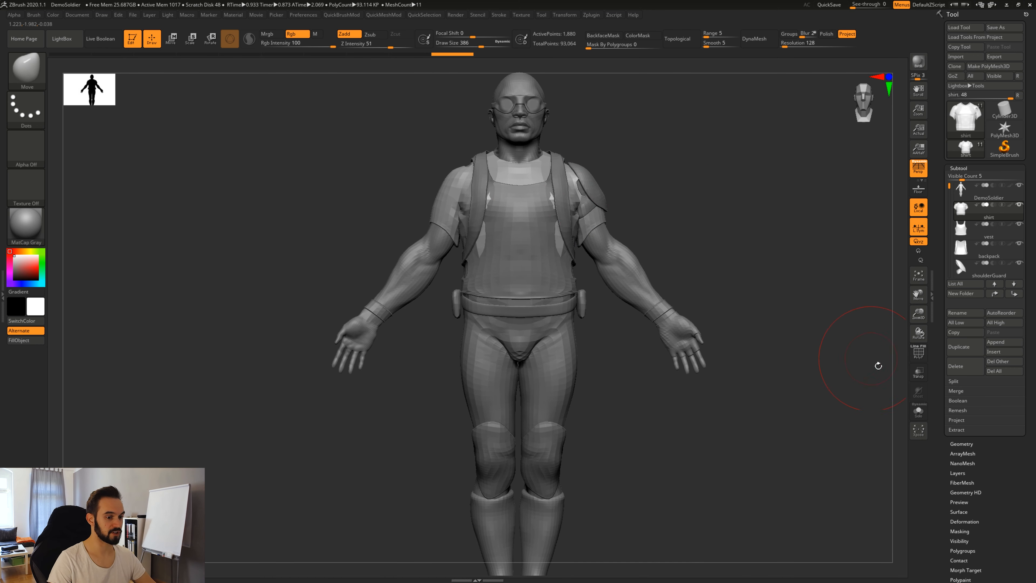
left_click(919, 411)
right_click_drag(566, 283, 645, 287)
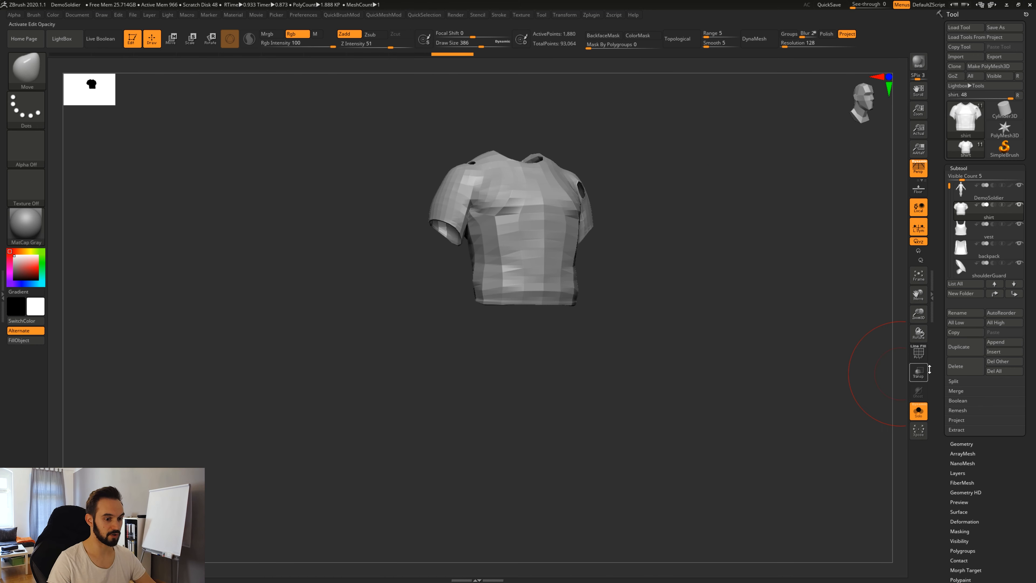
left_click(921, 372)
left_click(919, 412)
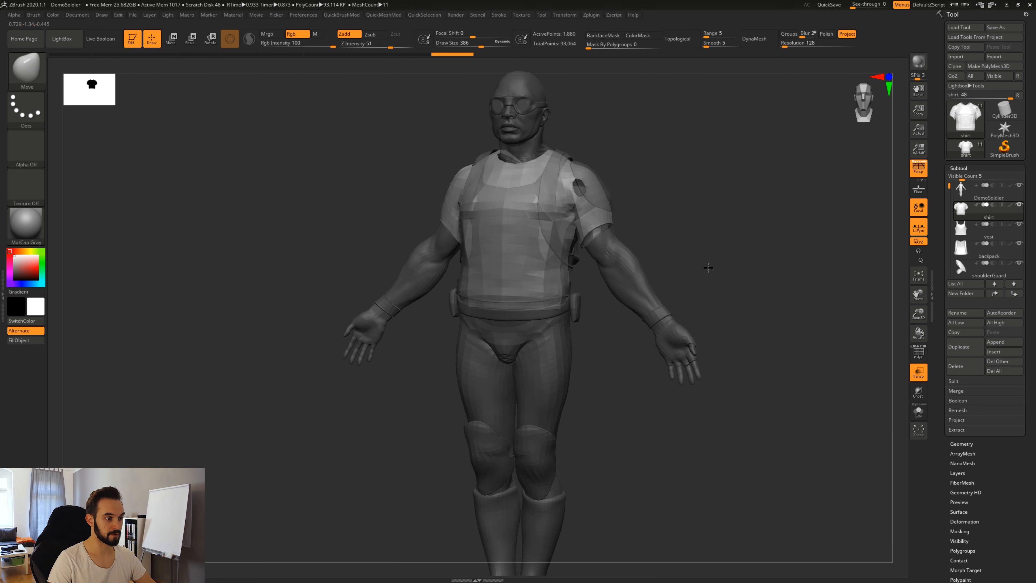
Snap the soldier to a front view, turn off local symmetry, and turn transparency off.
right_click_drag(678, 322, 559, 297, "shift")
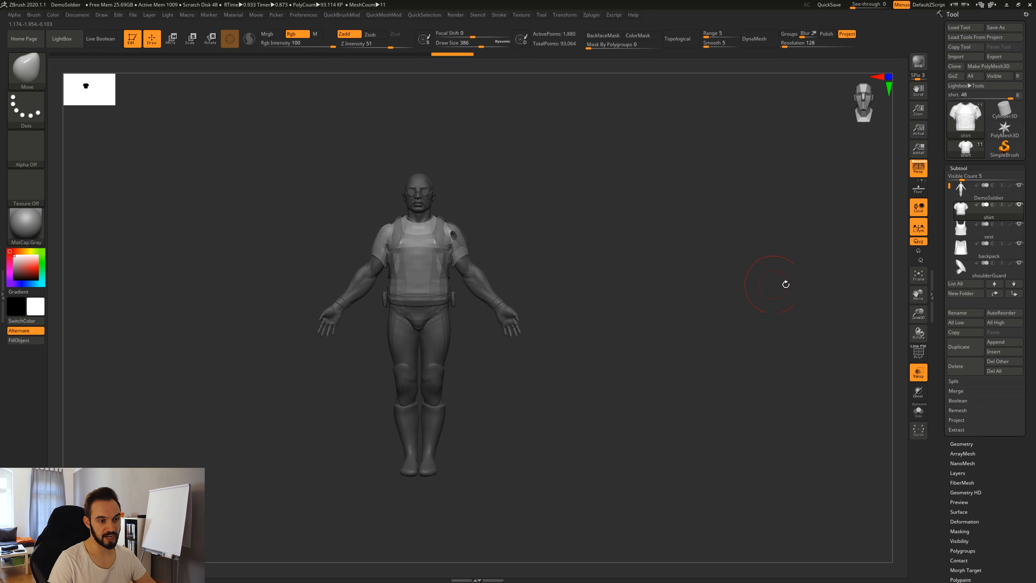
left_click(919, 229)
left_click_drag(596, 334, 705, 351, "alt")
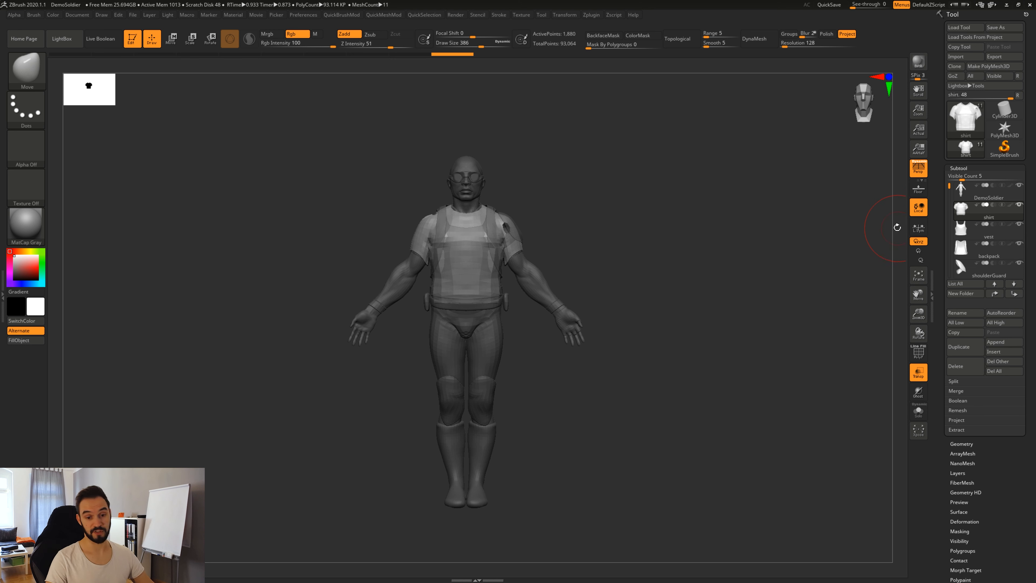
left_click(918, 372)
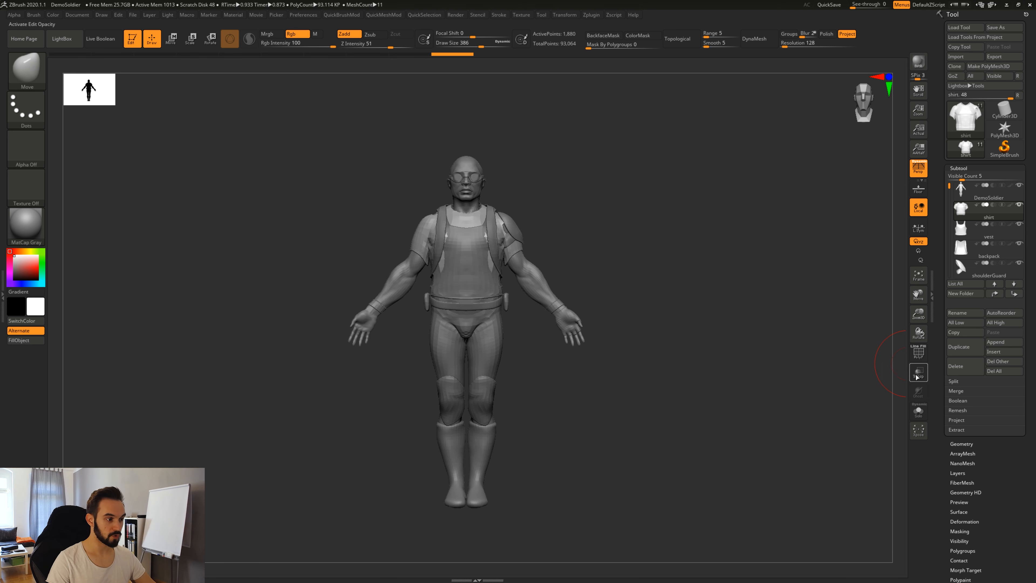
Make the DemoSoldier body active and orbit it to a side profile and back to front.
left_click(471, 193, "alt")
left_click_drag(647, 273, 653, 296, "alt")
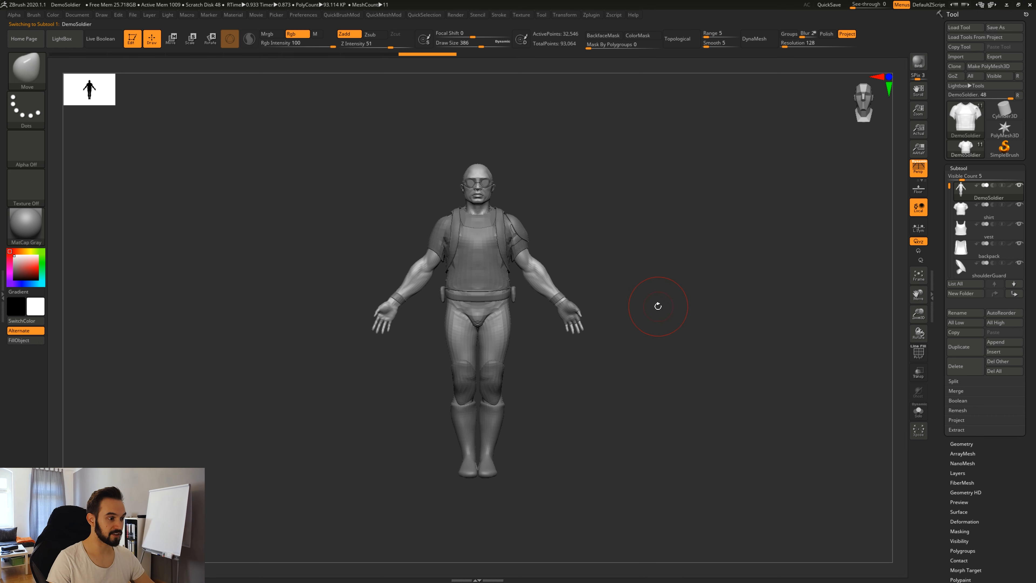
left_click_drag(658, 305, 628, 342)
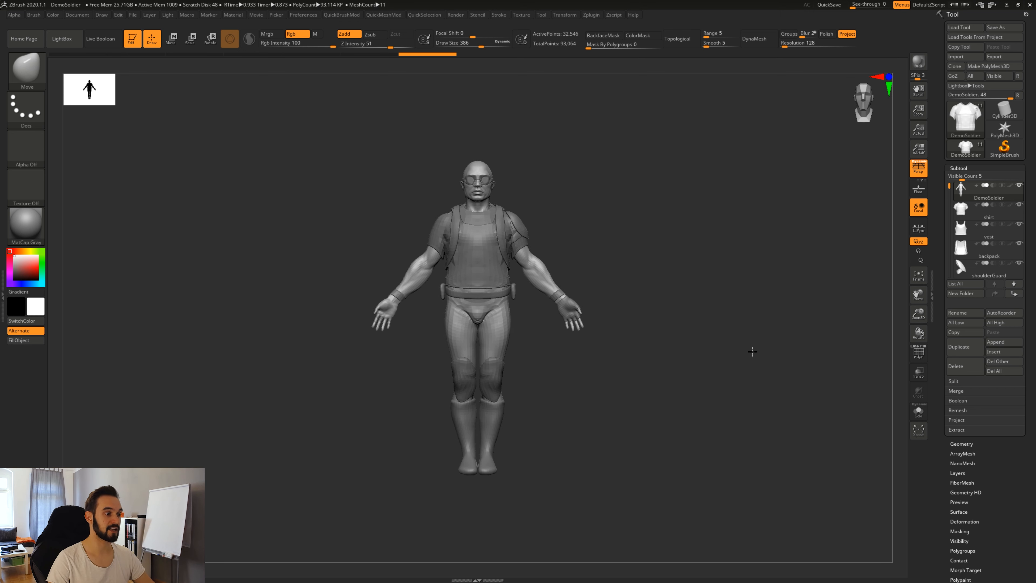
left_click_drag(734, 363, 755, 388, "alt")
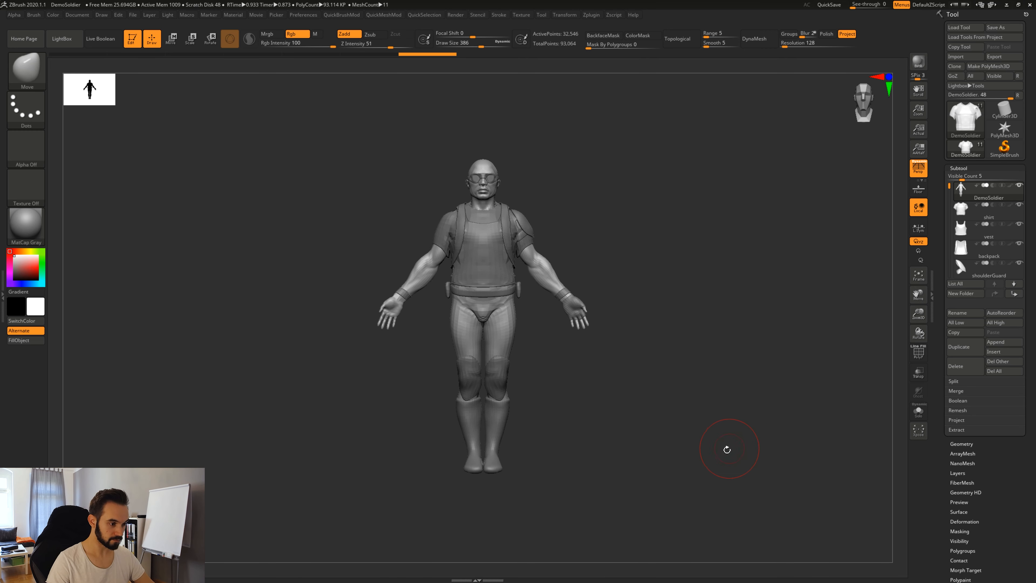
mouse_move(654, 262)
left_mouse_down()
mouse_move(669, 274)
mouse_move(661, 327)
mouse_move(659, 273)
mouse_move(656, 313)
mouse_move(721, 250)
left_mouse_up()
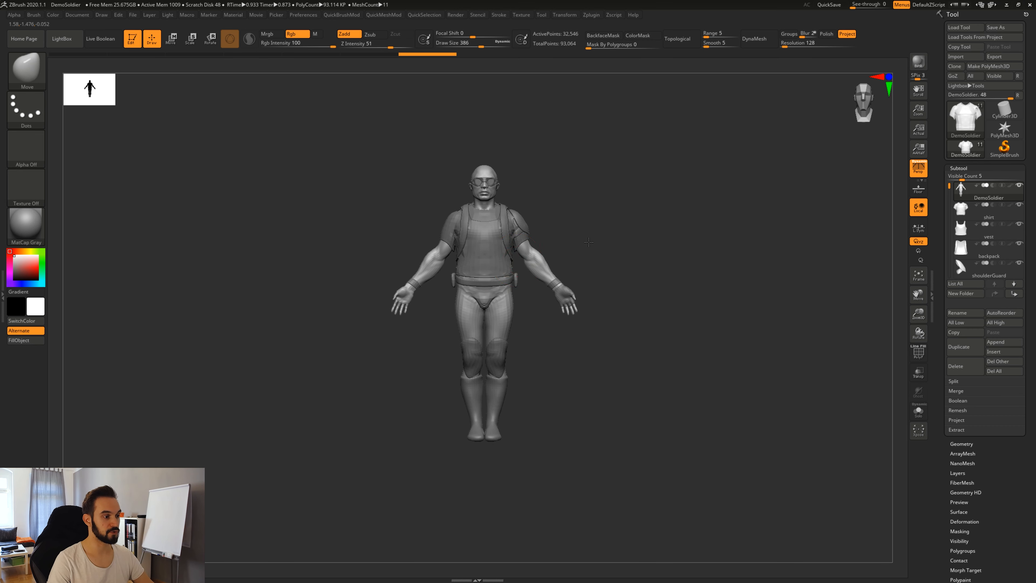
left_click_drag(589, 242, 589, 257, "alt")
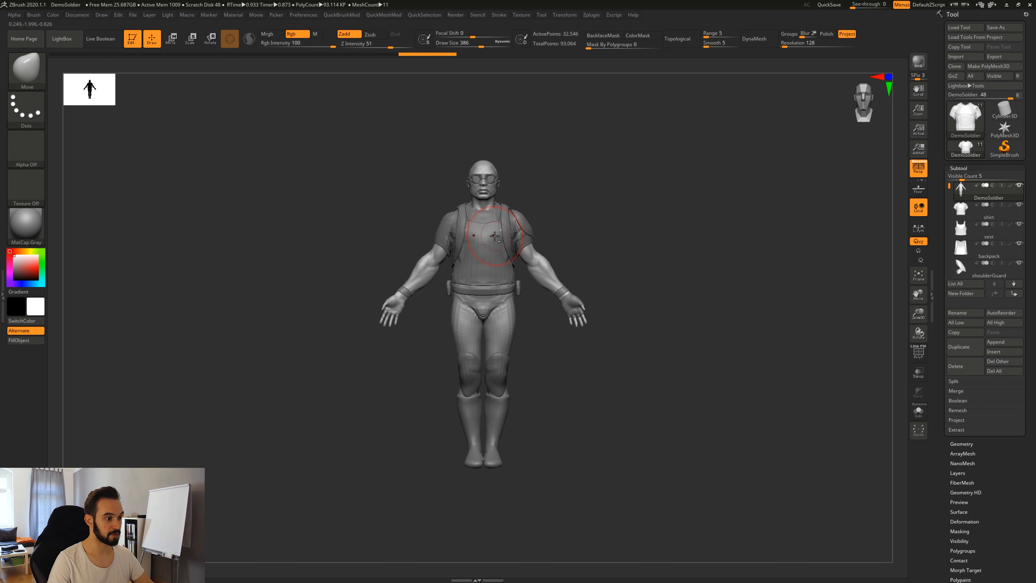
Activate the goggles, wristbands, boots, knee guards, belt and vest in turn, finishing on the DemoSoldier body, zoomed in.
left_click(488, 179, "alt")
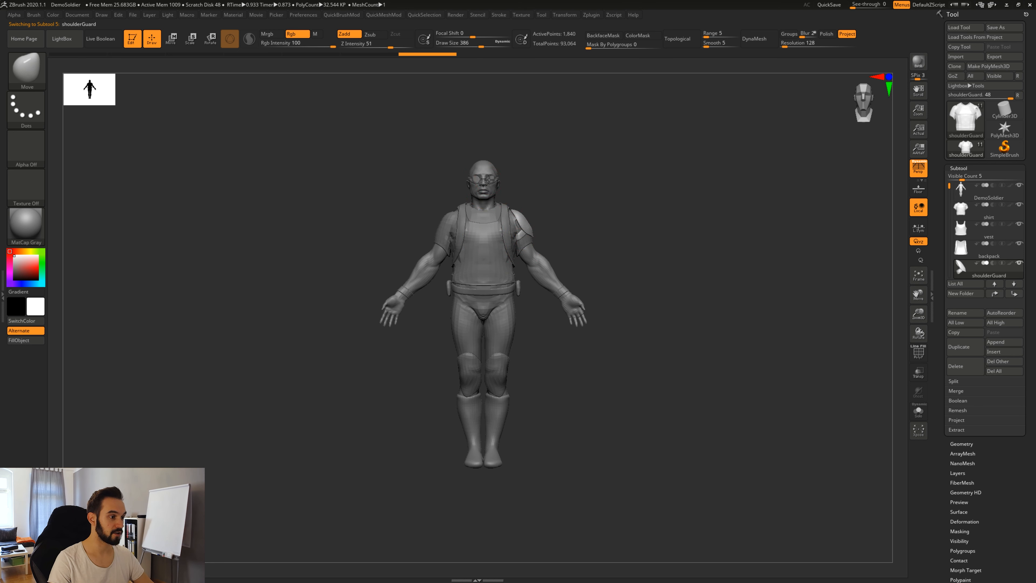
left_click(566, 295, "alt")
left_click(502, 410, "alt")
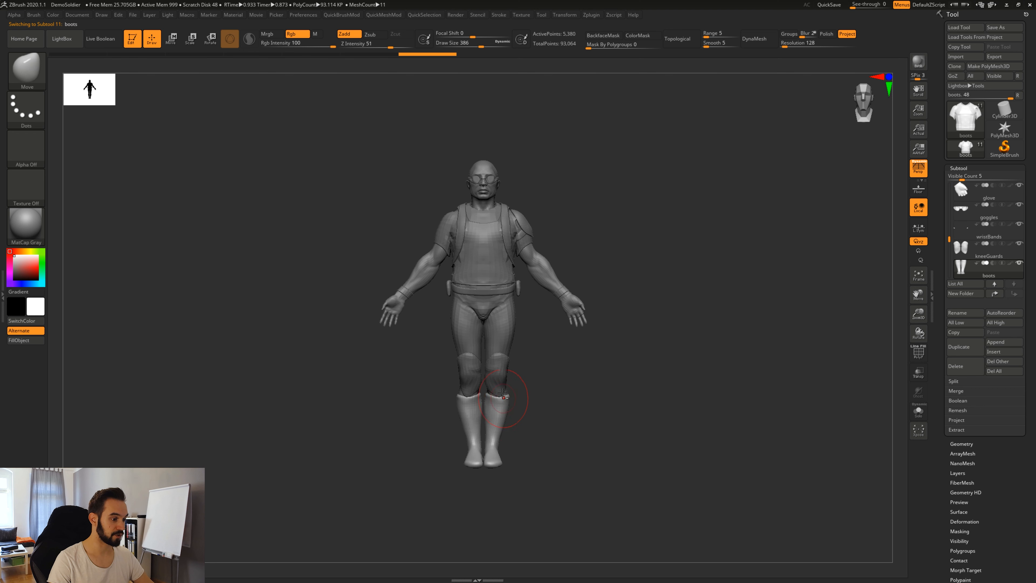
left_click(499, 367, "alt")
left_click(506, 286, "alt")
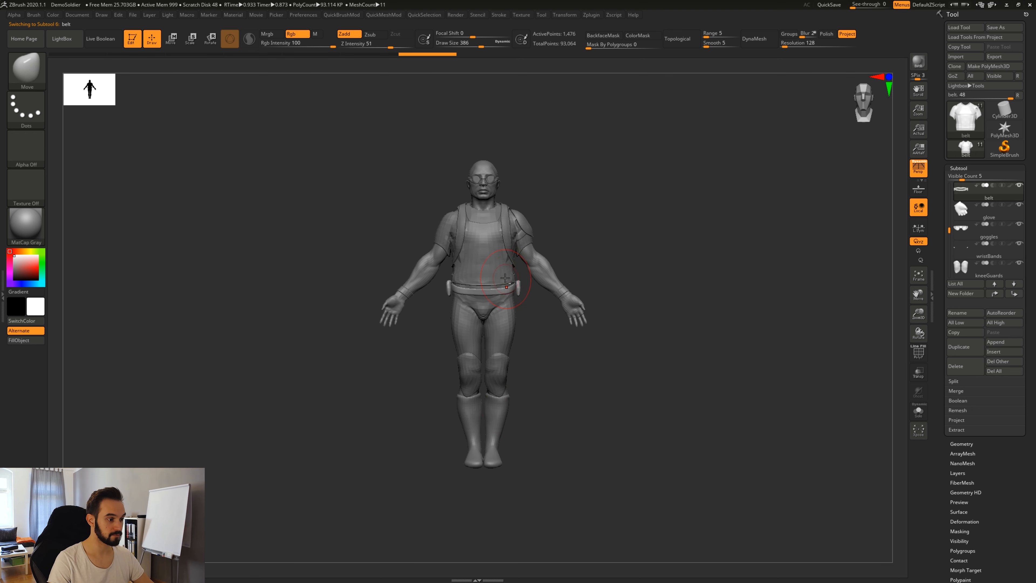
left_click(499, 264, "alt")
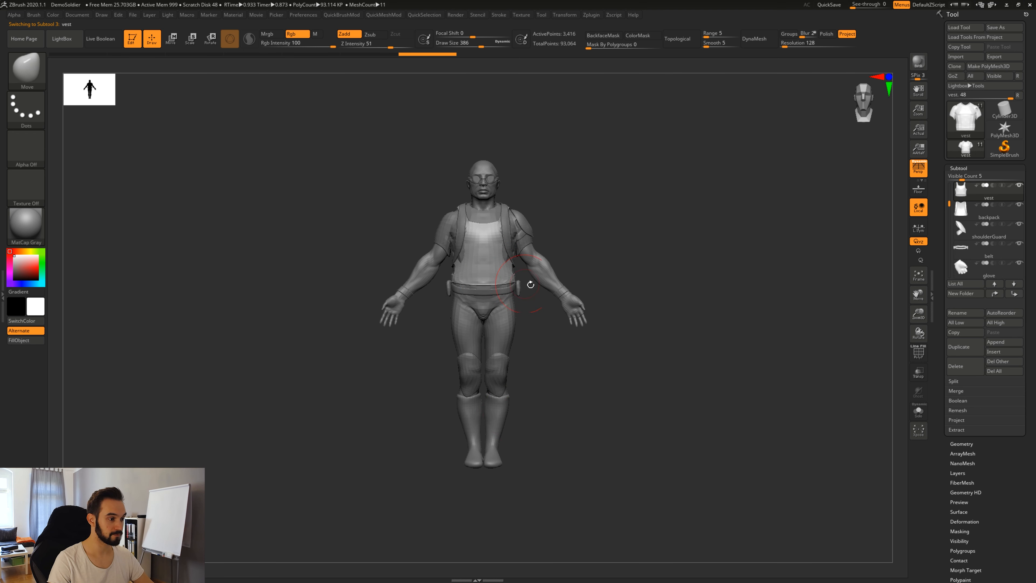
left_click(481, 165, "alt")
left_click_drag(629, 250, 677, 279)
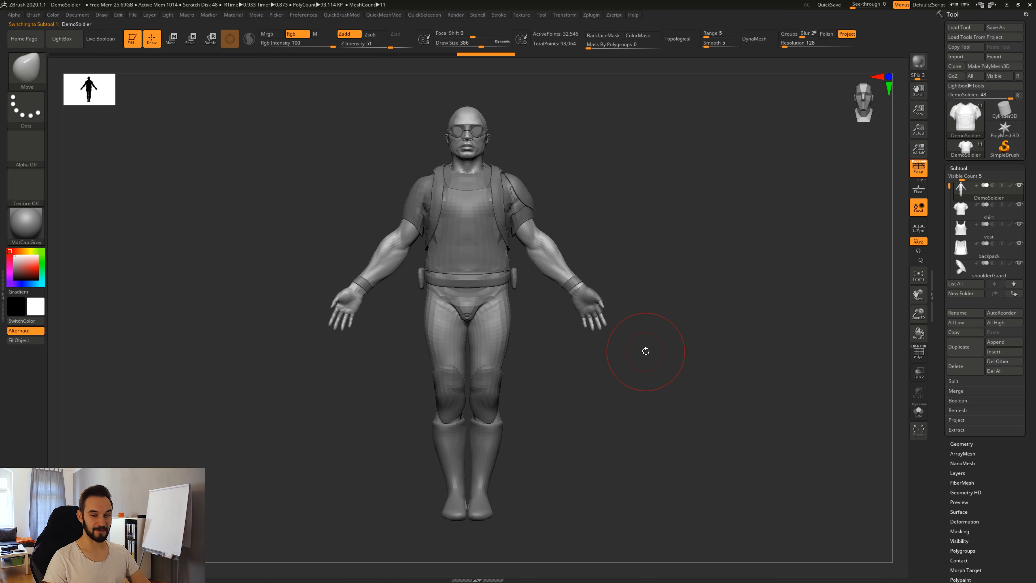